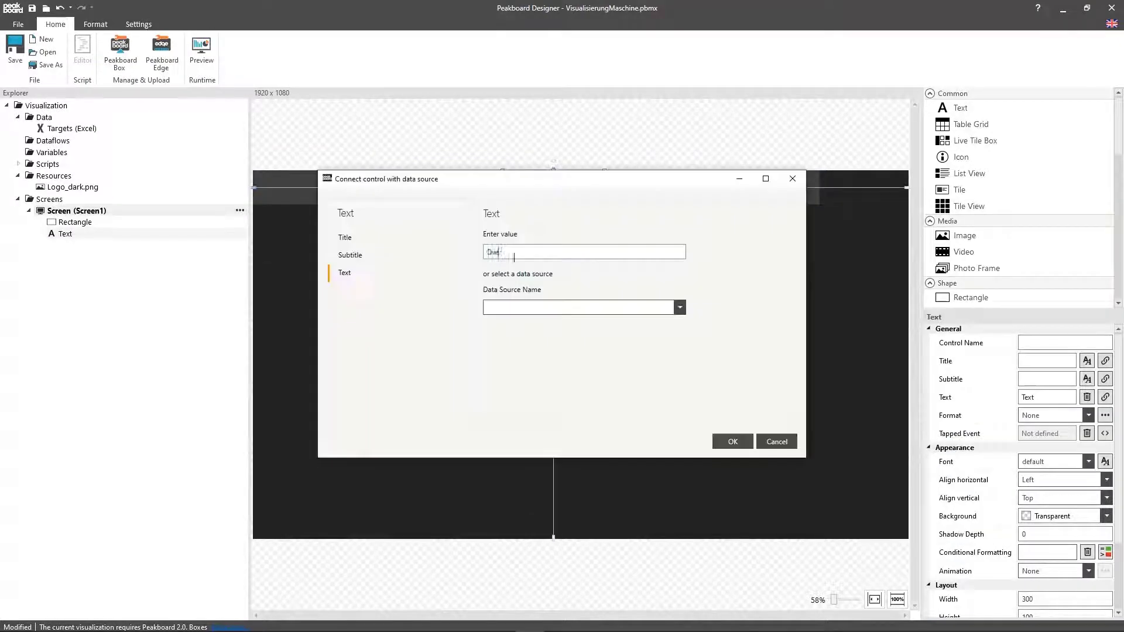
Set the header text control's value to "Overview Production Lines"
type("Overview Production Lines")
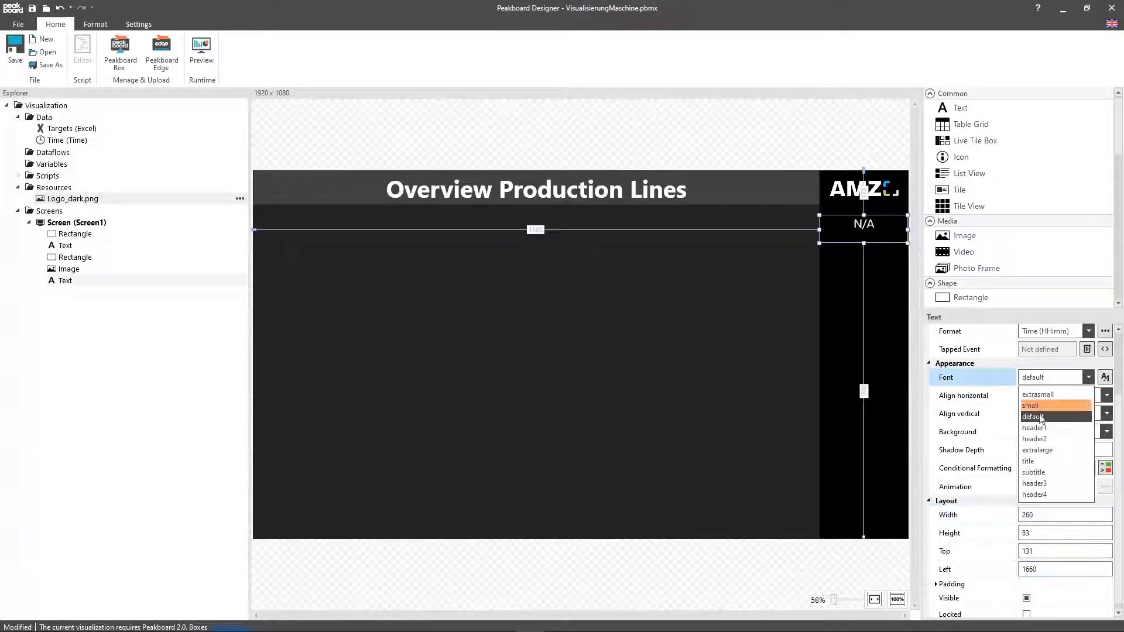
Give the time text below the logo a larger font
left_click(1089, 416)
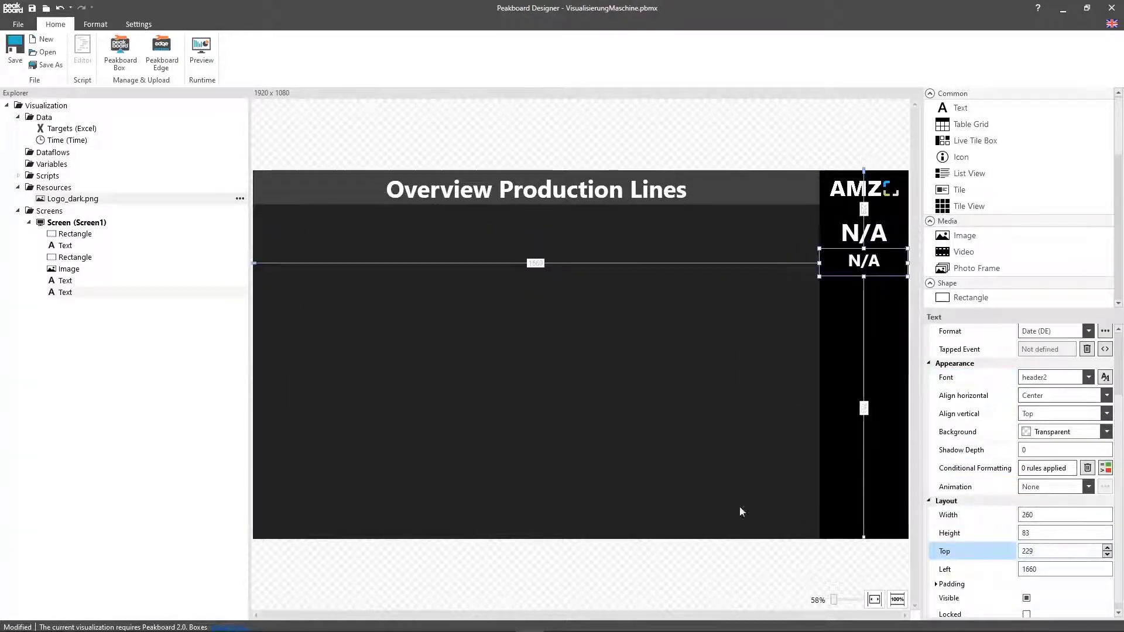
left_click(741, 512)
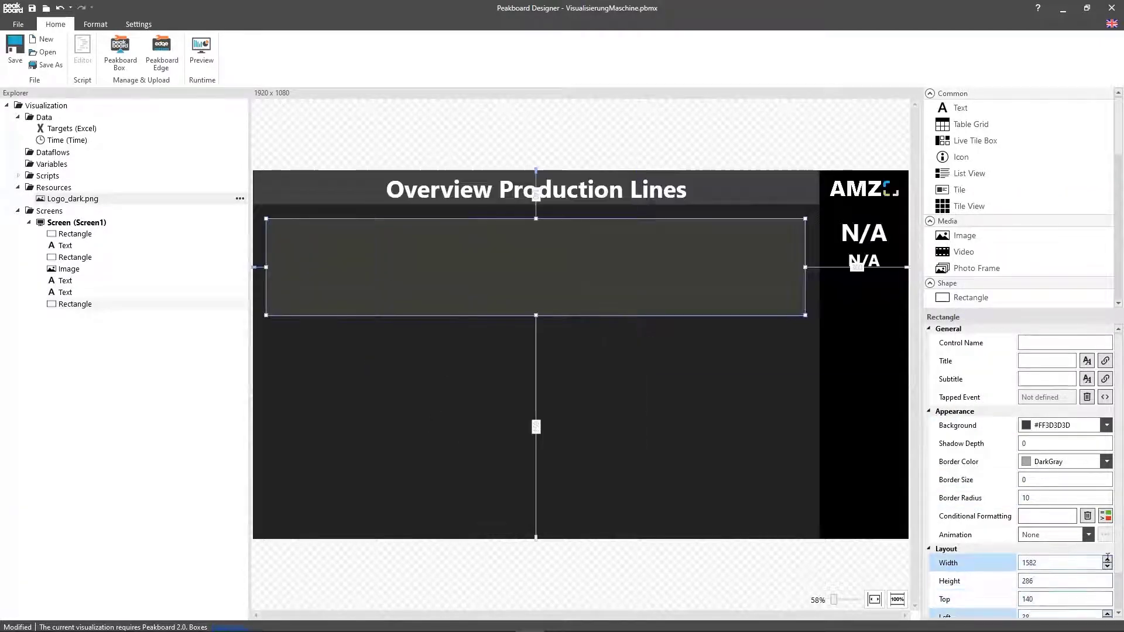
Add a text control reading "Line 1" and set its font to header2
left_click(493, 329)
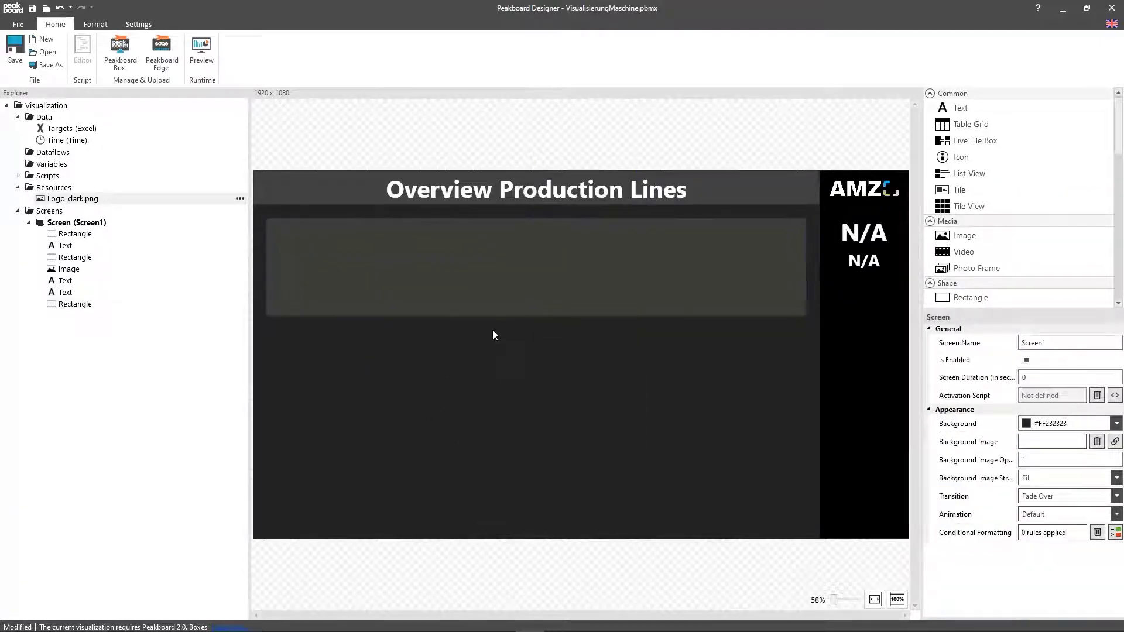
left_click(960, 107)
type("Line 1")
left_click(1089, 461)
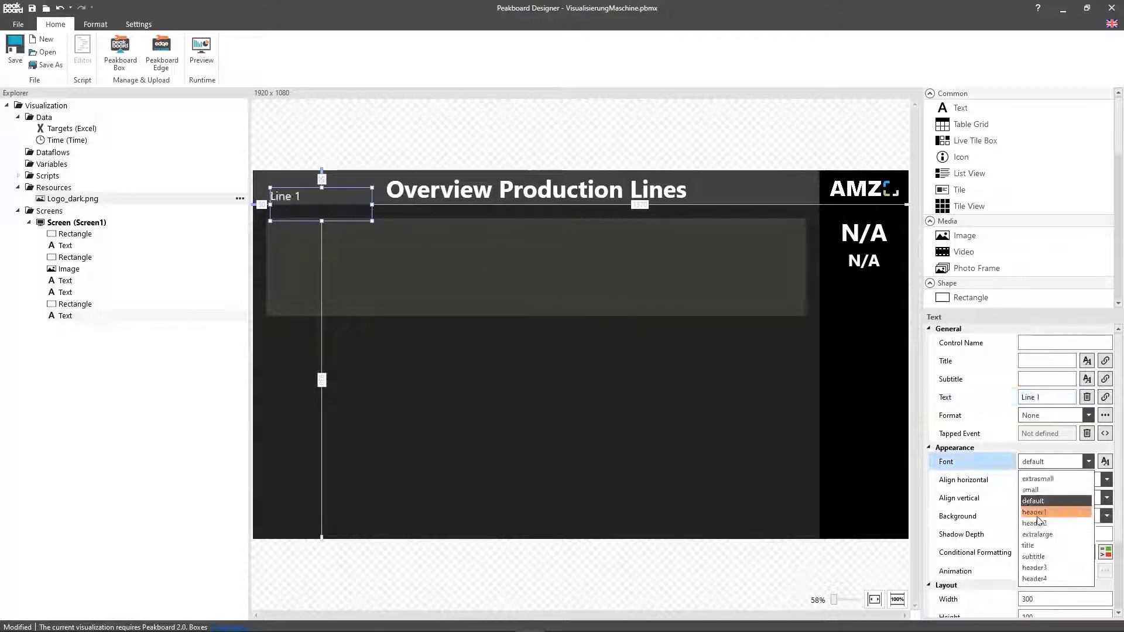
left_click(1048, 499)
Place the "Line 1" text in the upper-left corner of the panel rectangle with height 100 and top 150
left_click(1042, 599)
key("Tab")
type("100")
key("Tab")
type("150")
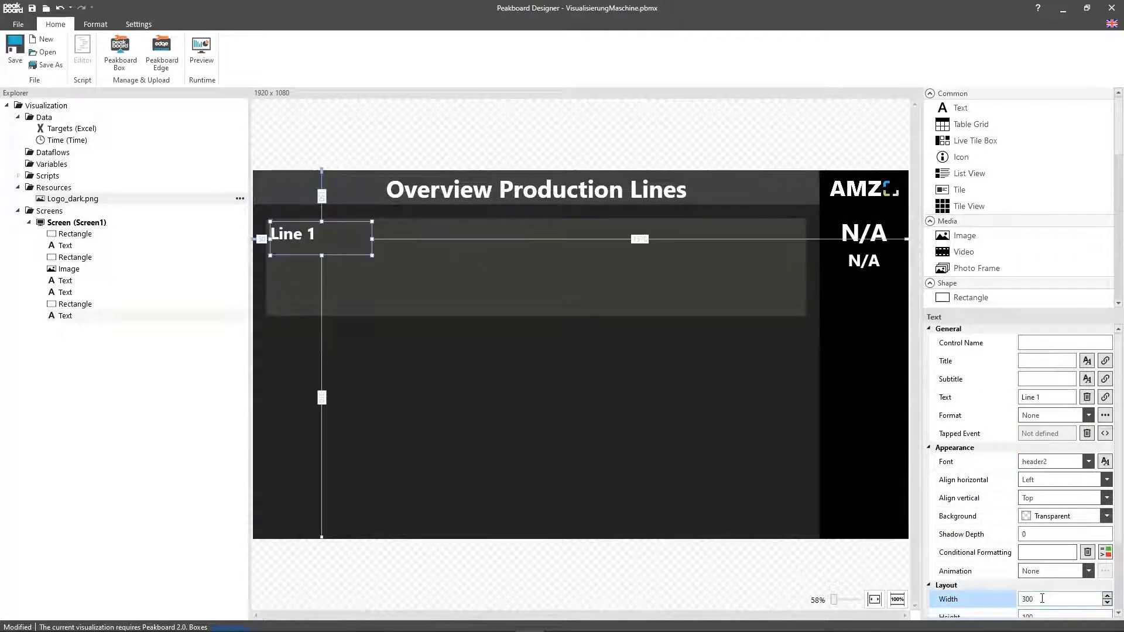
key("Tab")
type("60")
left_click(452, 402)
Add a second text control below the "Line 1" heading and set its text to "Actual"
left_click(960, 108)
left_click_drag(305, 208, 319, 297)
left_click_drag(1047, 398, 828, 394)
type("Actual")
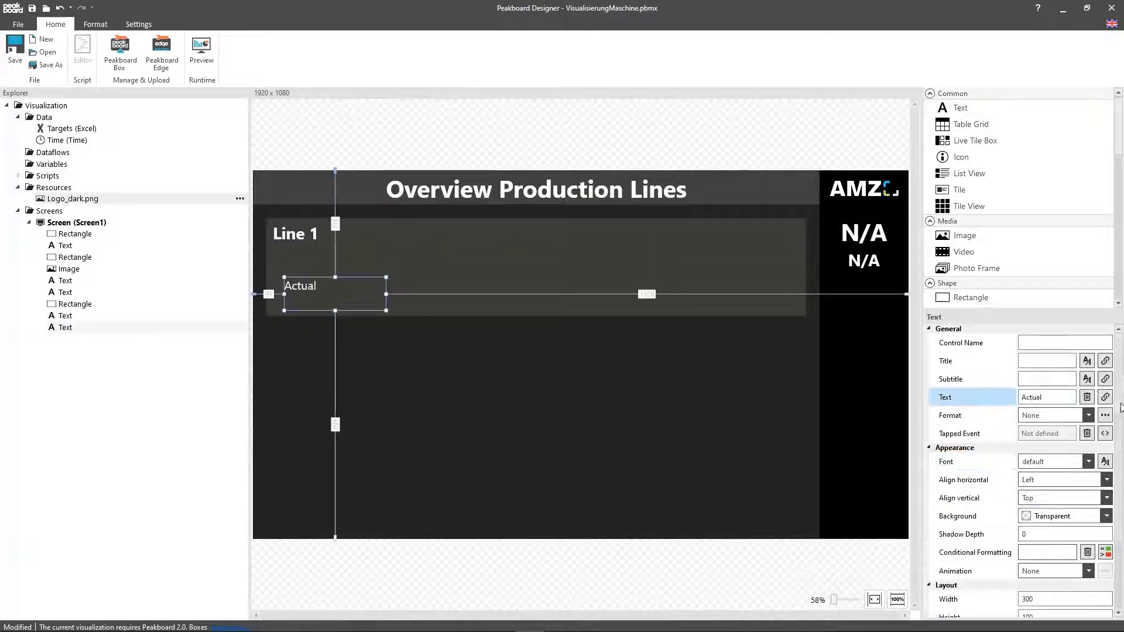
Set the "Actual" text's width to 109, height to 63, top to 240 and left to 58
left_click_drag(1119, 400, 1119, 486)
left_click(1057, 509)
type("109")
key("Tab")
type("63")
key("Tab")
type("240")
key("Tab")
type("60")
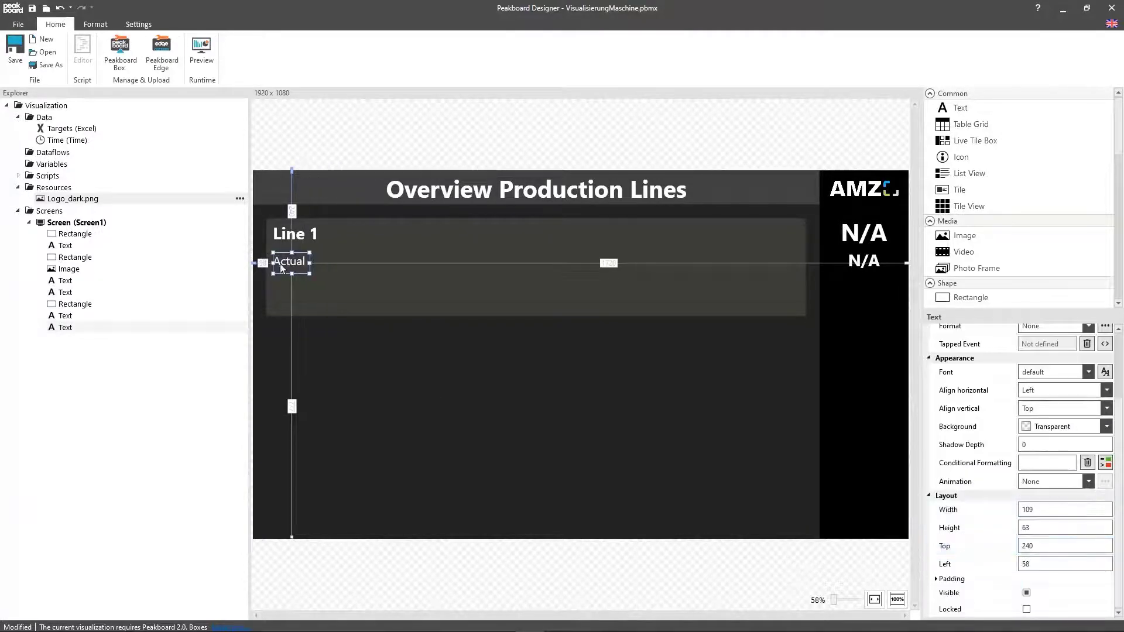
Duplicate the "Actual" text and change the copy's text to "Target", aligned in the same row
key("ctrl+c")
key("ctrl+v")
double_click(351, 266)
type("Ta")
key("Return")
left_click_drag(347, 260, 346, 257)
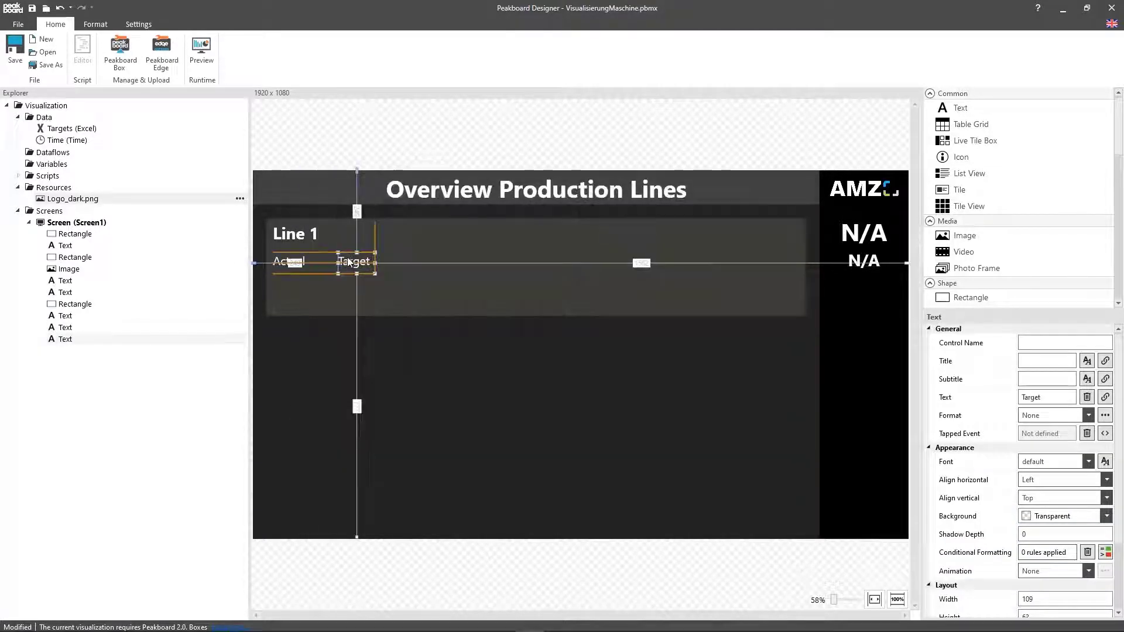
Move the "Target" text horizontally to a left position of 1017
scroll(1042, 504, "down", 3)
left_click(1056, 547)
key("Tab")
type("1017")
left_click(713, 412)
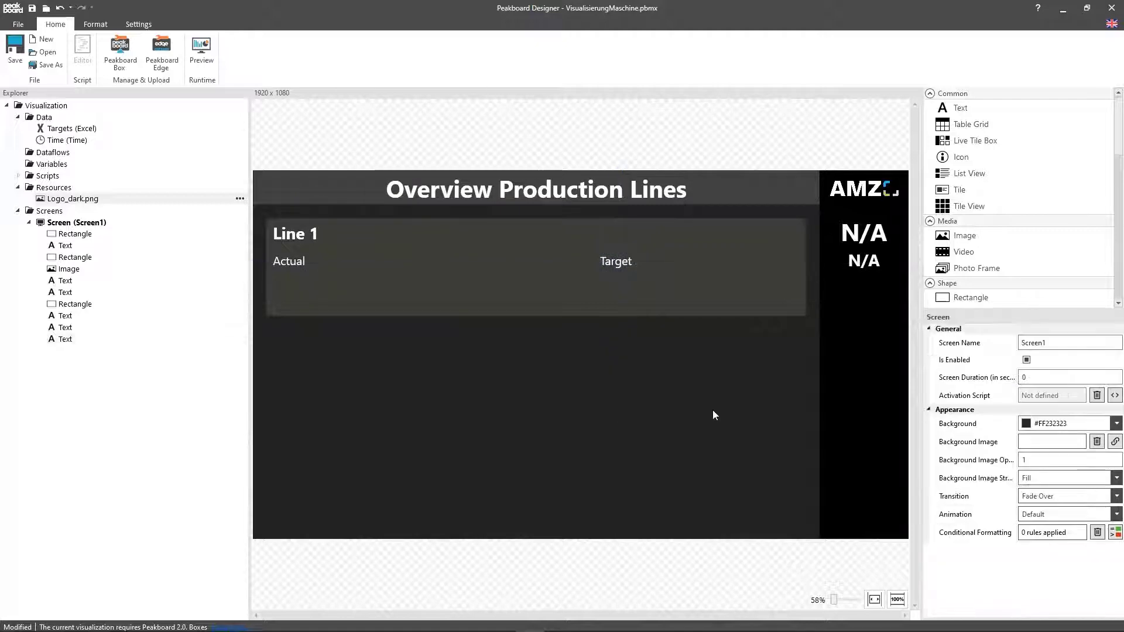
Add a linear gauge below the "Actual" text in the Line 1 panel with a bar width of 26
scroll(975, 260, "down", 8)
left_click_drag(975, 260, 329, 316)
scroll(1121, 479, "down", 1)
scroll(1122, 479, "down", 3)
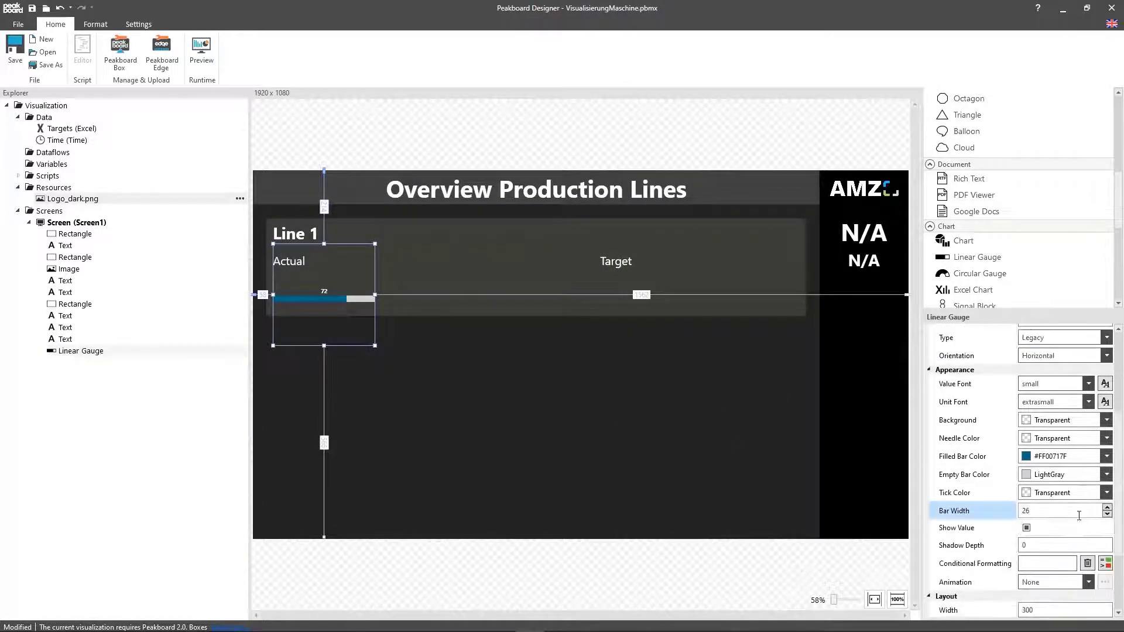
Set the gauge's filled bar color to #FF0083A6 and empty bar color to #FFBFF2FF, and hide its value
left_click(1107, 456)
key("Return")
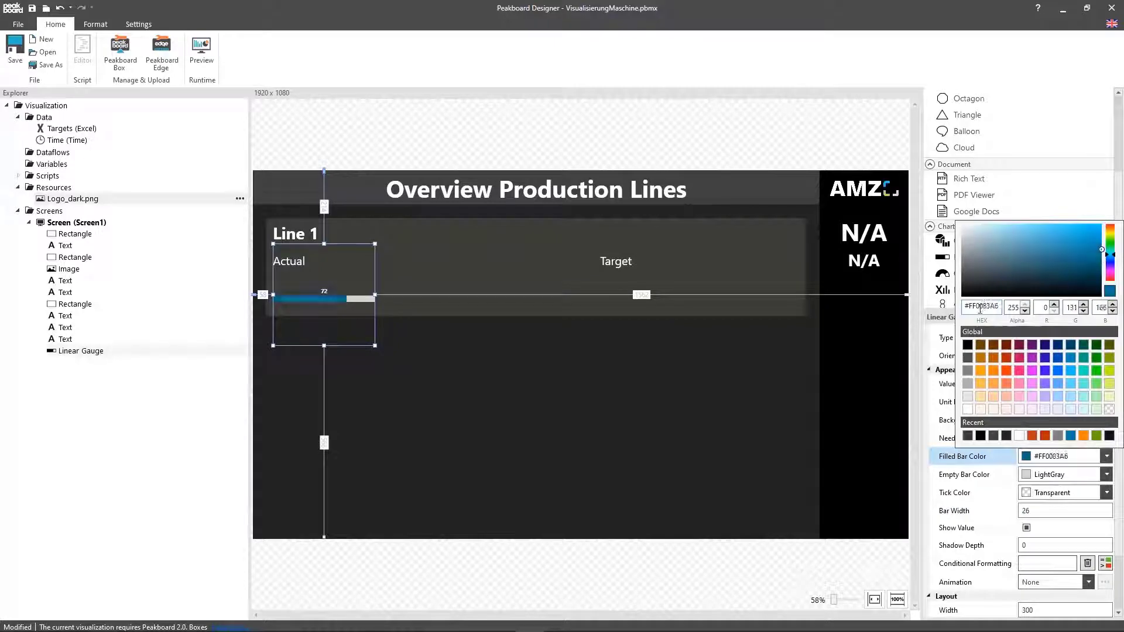
left_click(1084, 477)
double_click(985, 325)
type("#FFBFF2FF")
key("Return")
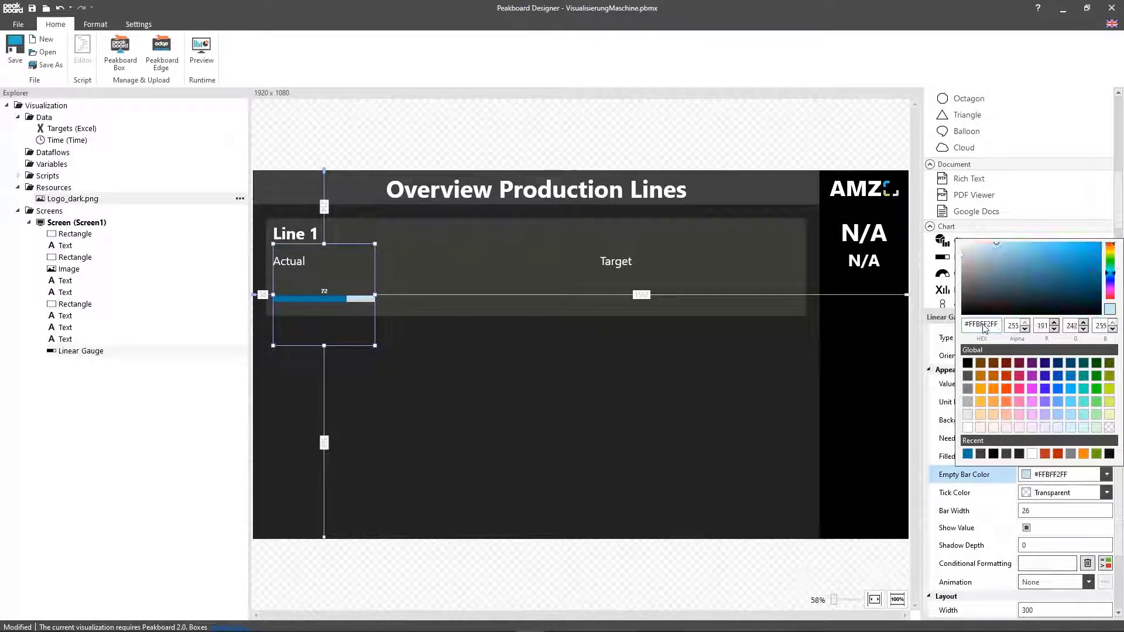
left_click(1027, 529)
Resize the linear gauge to width 1121 and height 176, and set its top position to 250
scroll(1028, 530, "down", 3)
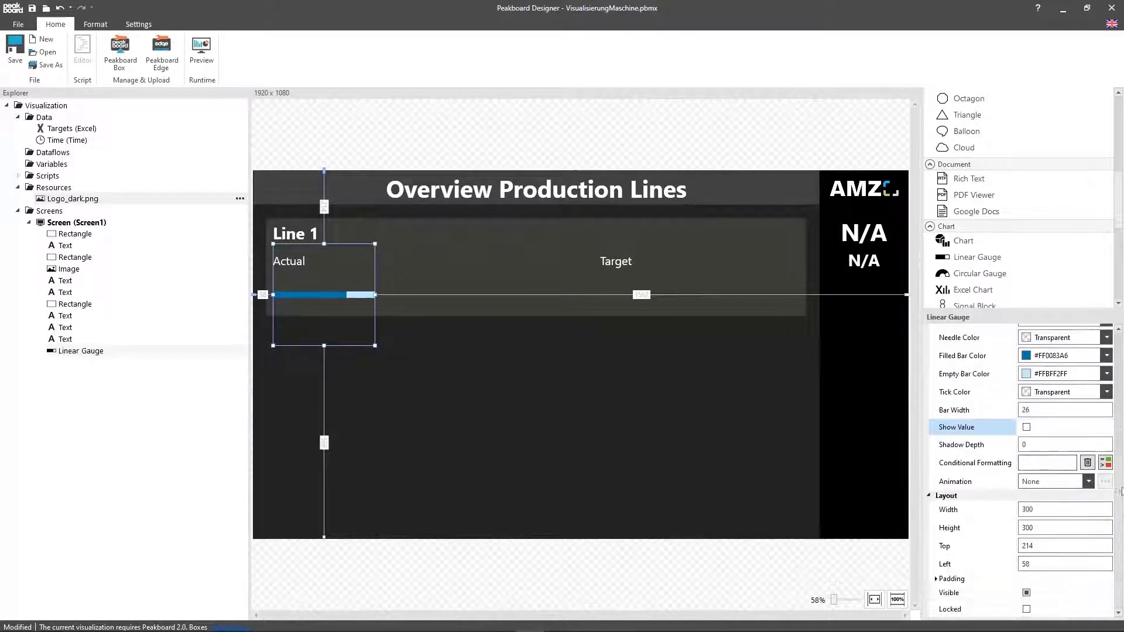
left_click(1078, 509)
type("1121")
key("Tab")
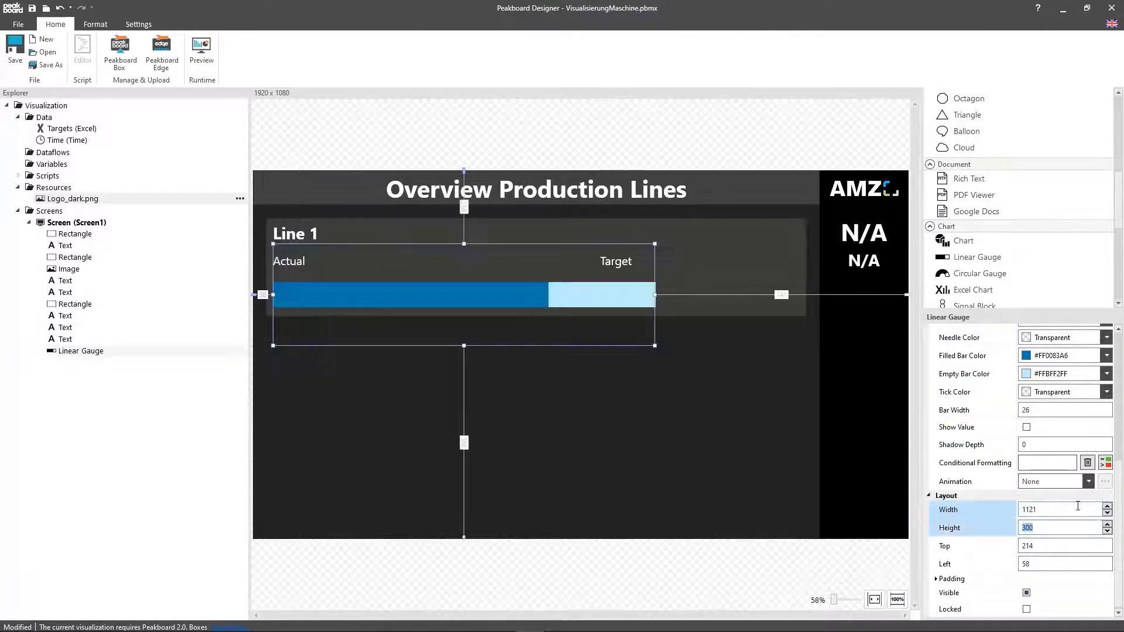
type("176")
key("Tab")
type("250")
key("Tab")
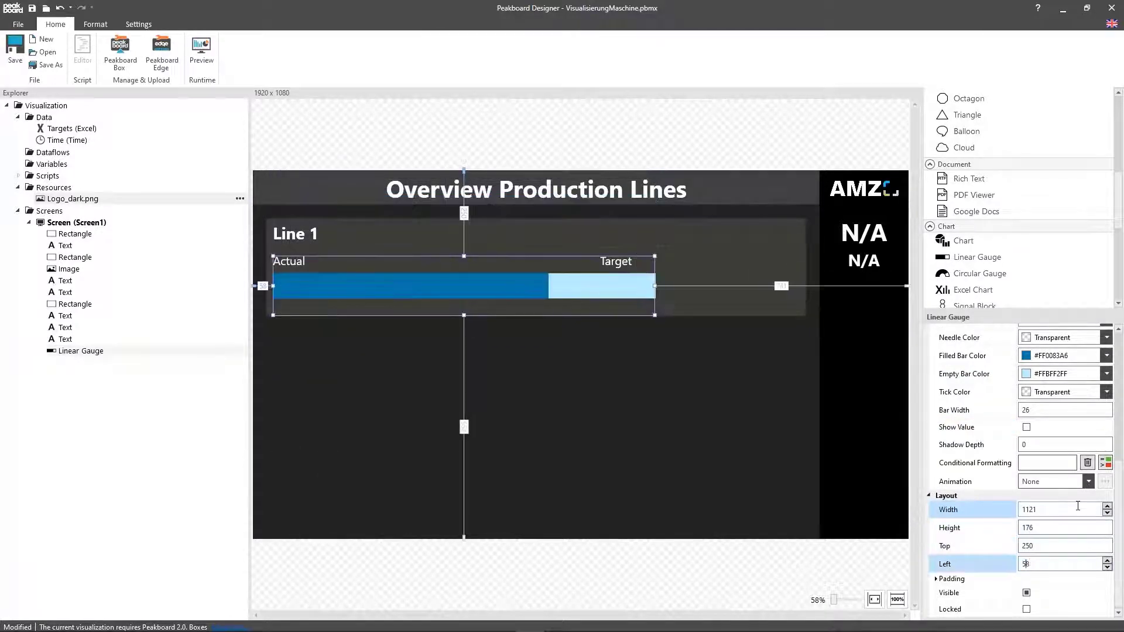
left_click(631, 374)
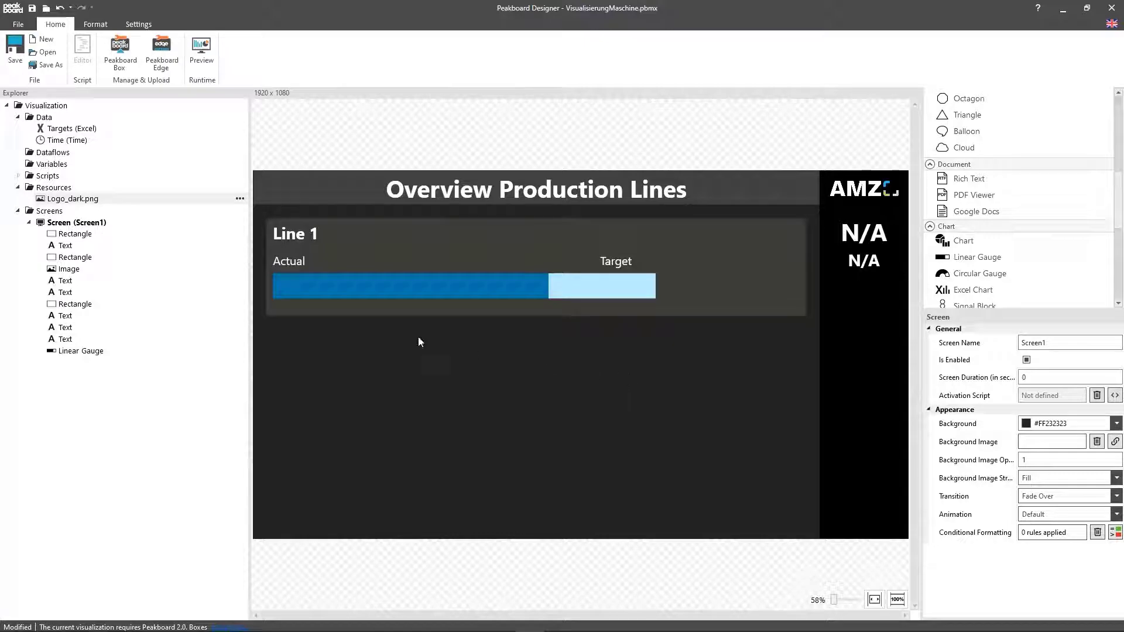
Review the connection settings and data preview of the Targets Excel data source
double_click(56, 128)
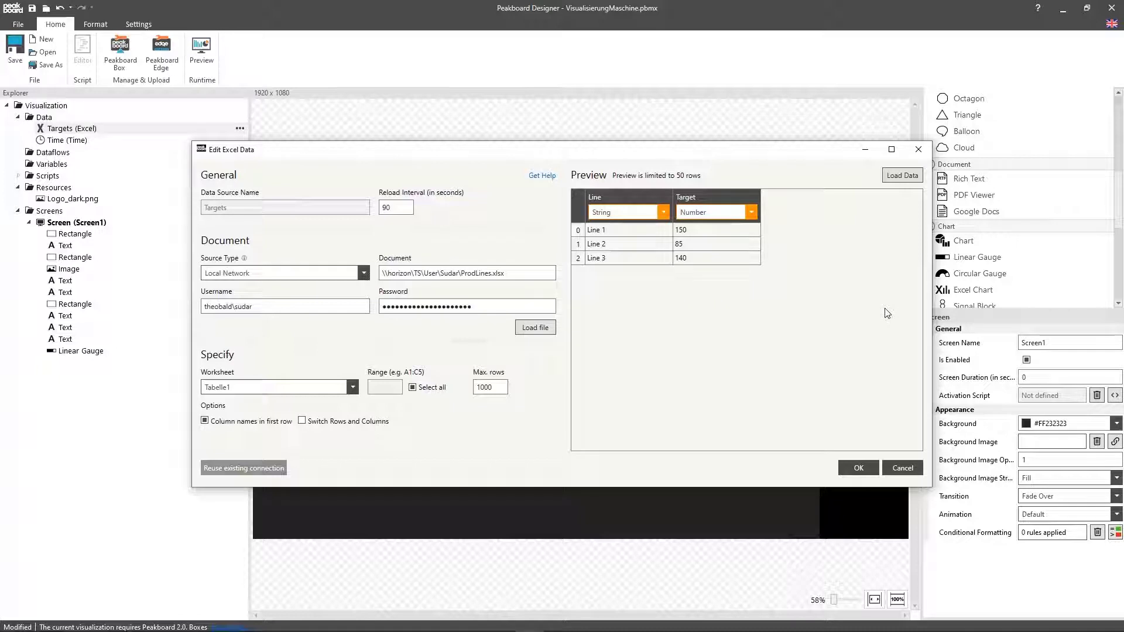
left_click(858, 468)
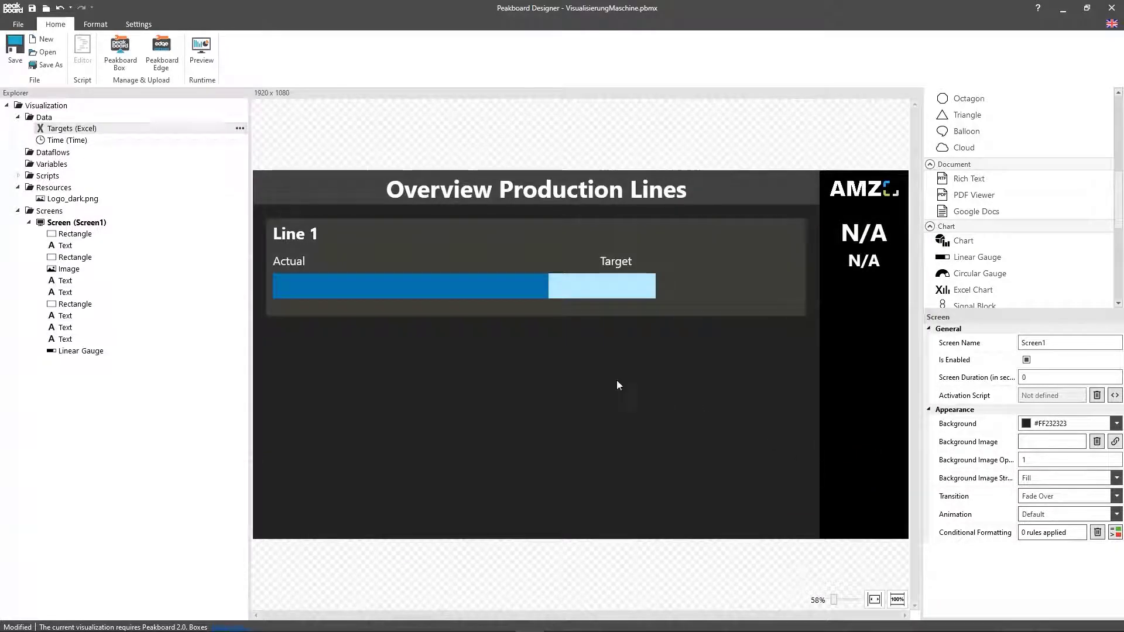
Add an OPC UA data source named "Reflectors"
right_click(45, 117)
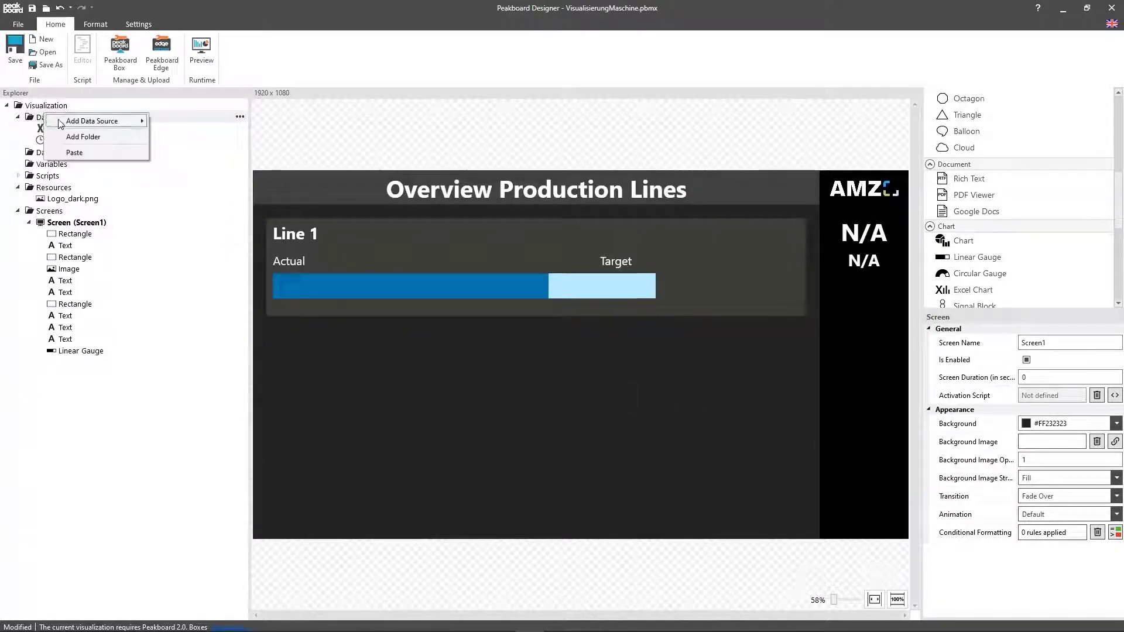
mouse_move(94, 120)
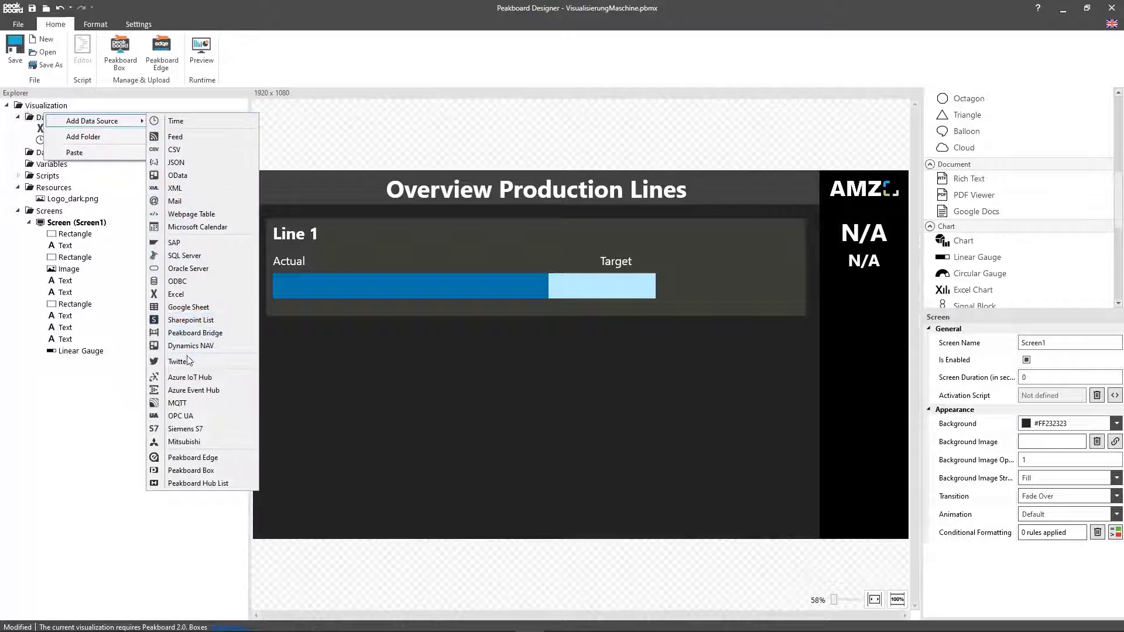
left_click(185, 417)
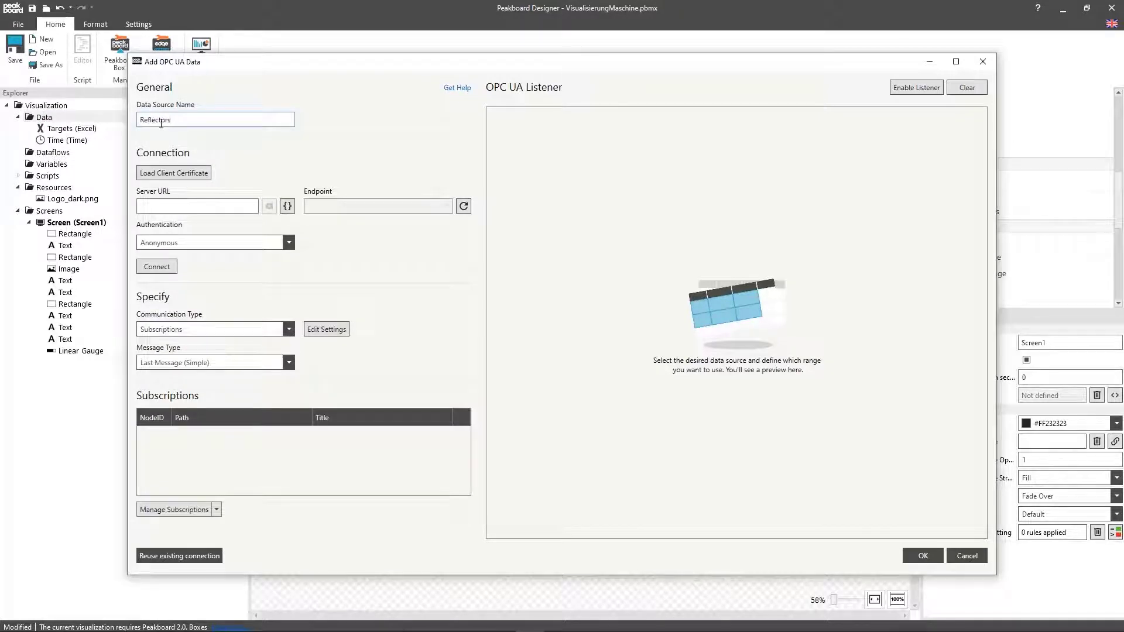
Start a new client certificate with common name Peakboard_Certificate, organization Peakboard GmbH, organization unit YouTube and locality Stuttgart
left_click(175, 174)
left_click(816, 156)
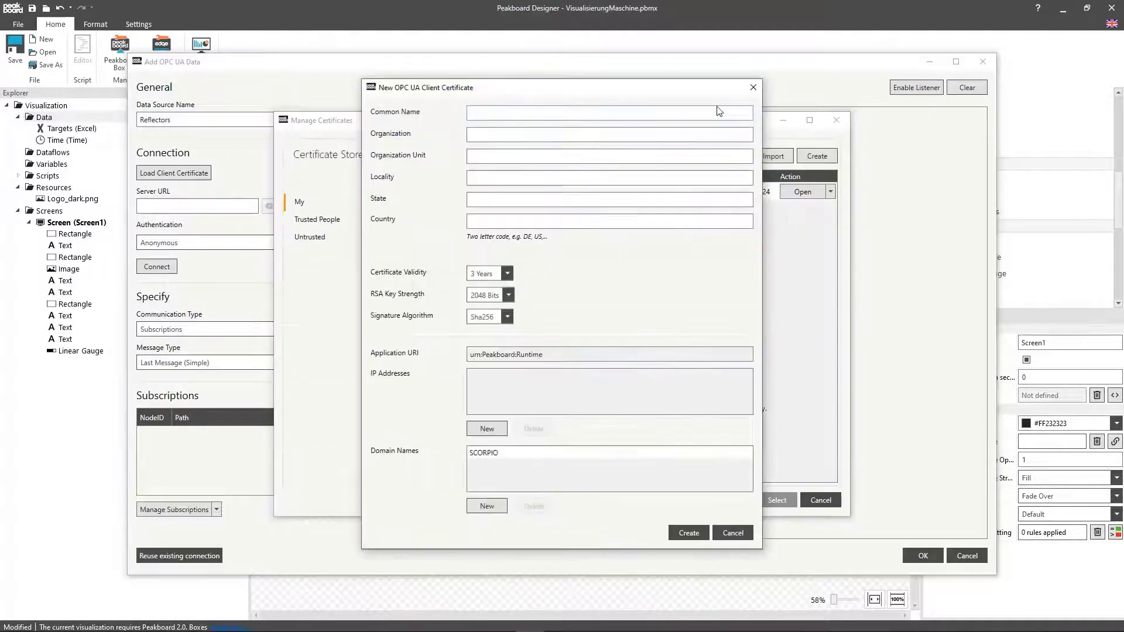
type("Peakboard_Certificate")
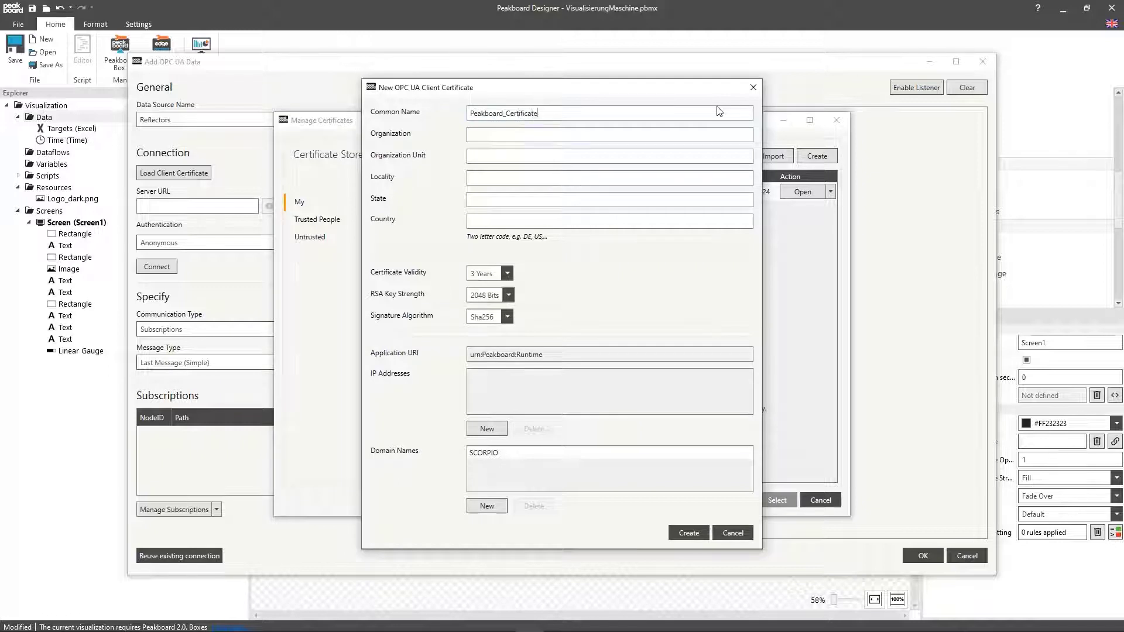
key("Tab")
type("Peakboard G")
key("Tab")
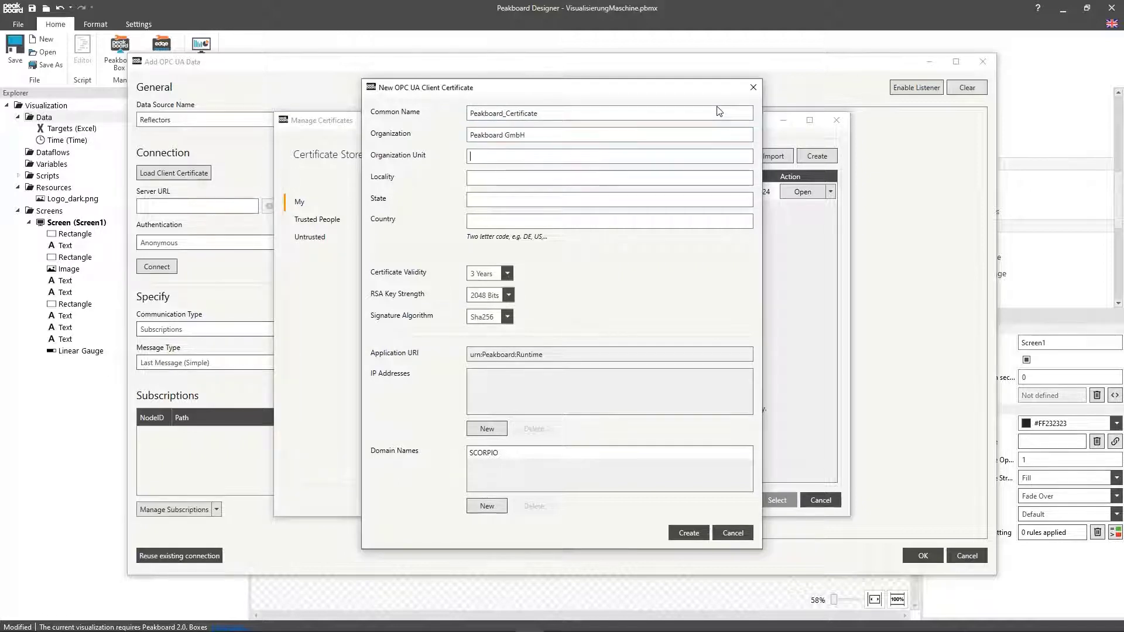
type("YouT")
type("Stuttgart")
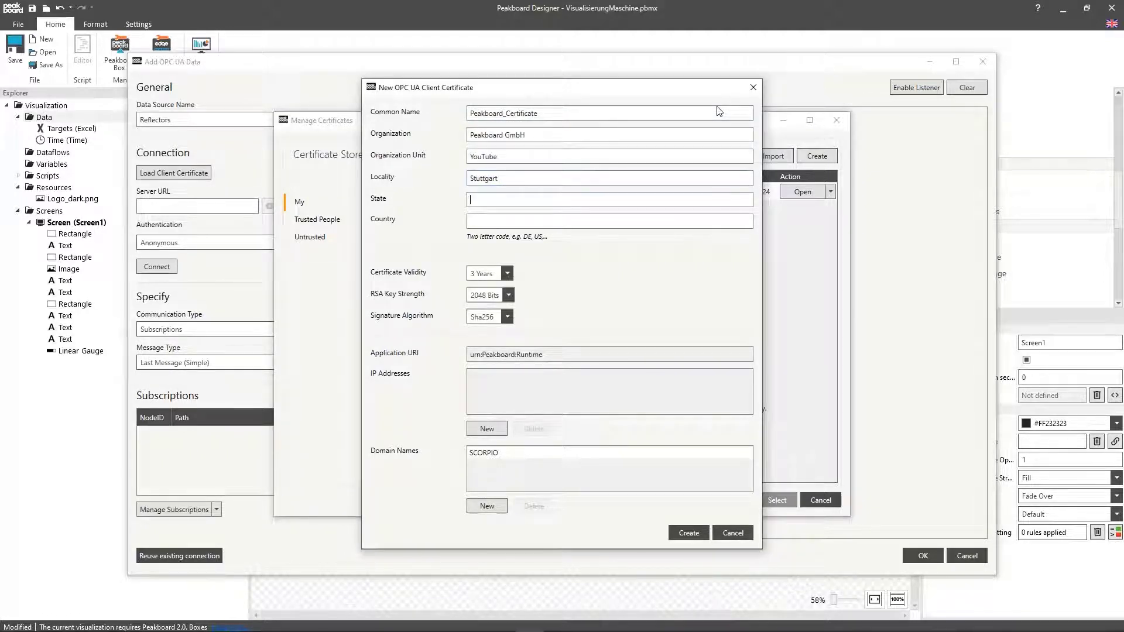
Set the certificate's state to BW and country to DE, create it and select it as the client certificate
key("Tab")
type("BW")
key("Tab")
type("DE")
left_click(681, 531)
left_click(772, 502)
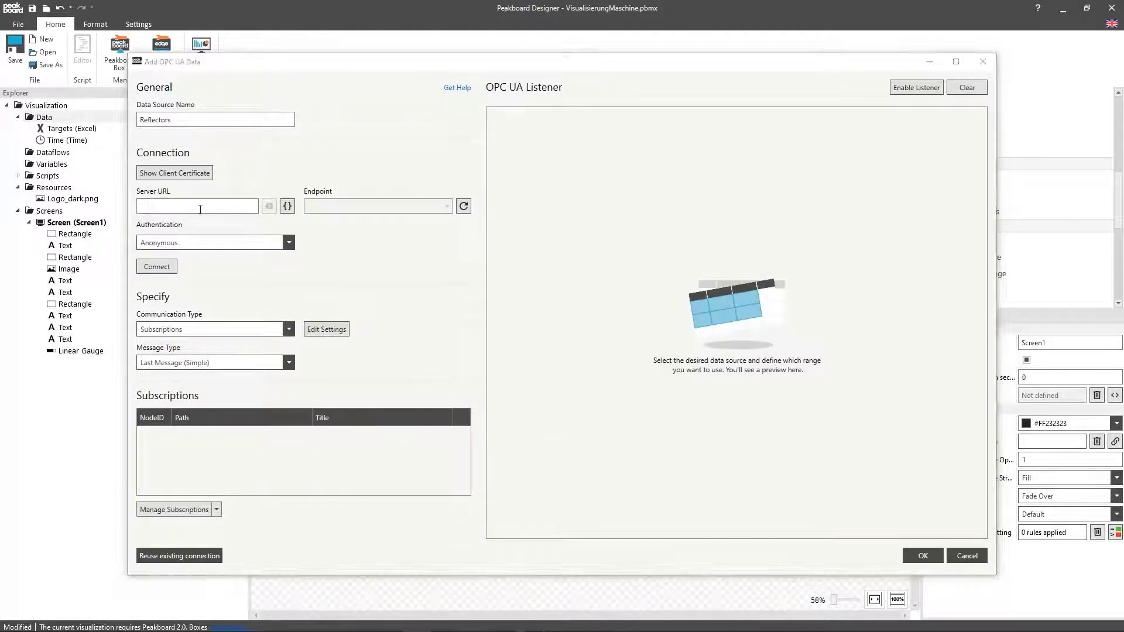
Connect the data source to the OPC UA server opc.tcp://carl:62541/DemoServer, trusting its server certificate
left_click(224, 208)
key("ctrl+v")
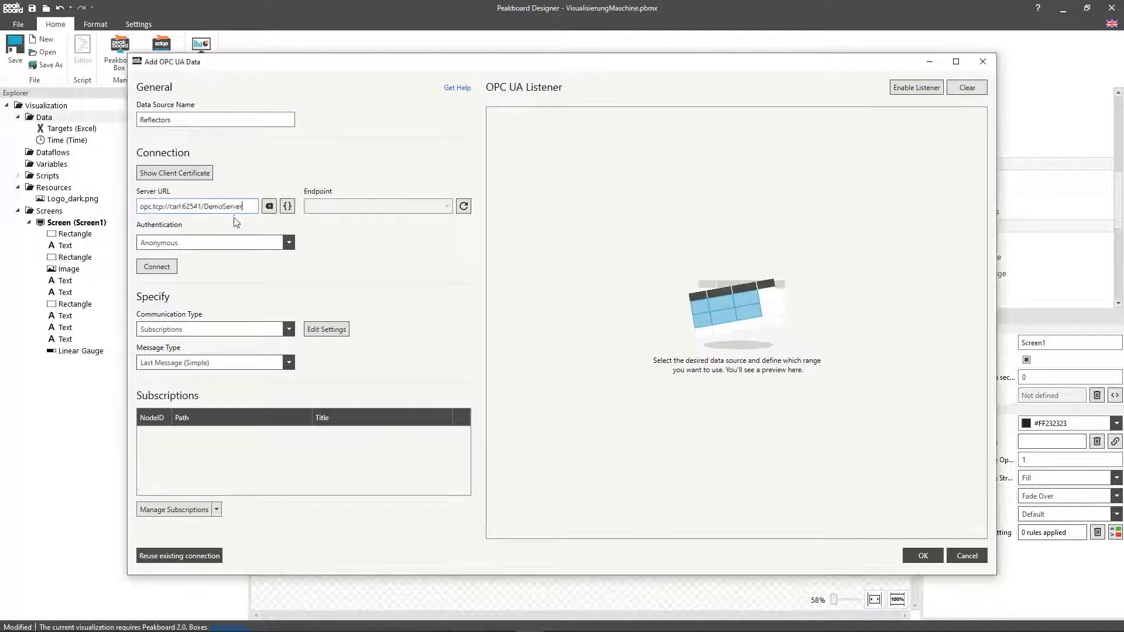
left_click(464, 207)
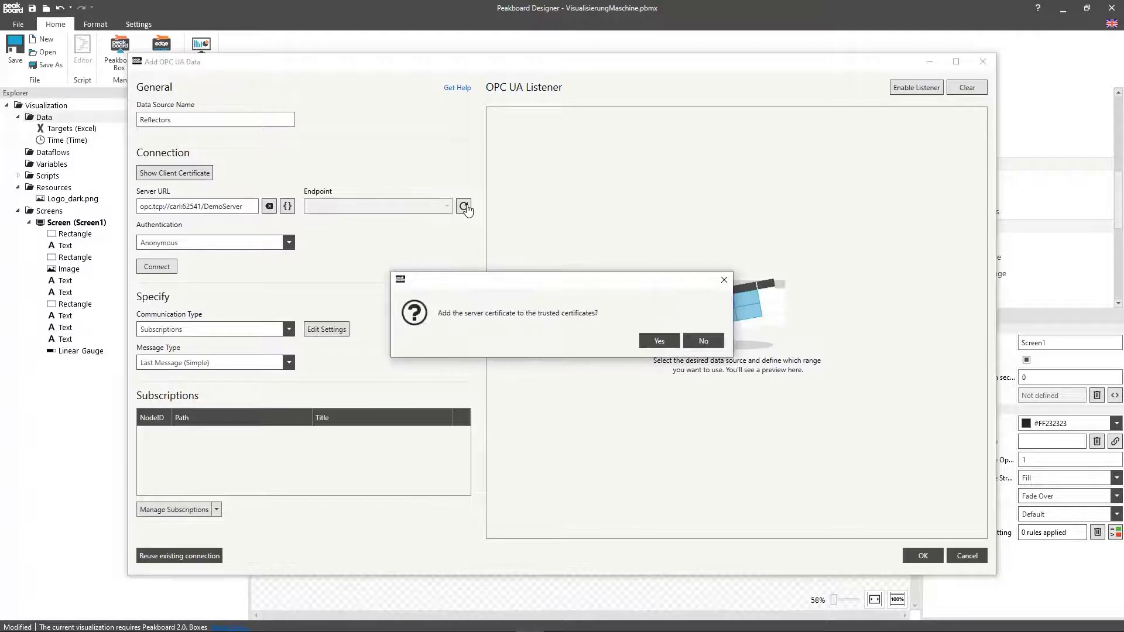
left_click(657, 341)
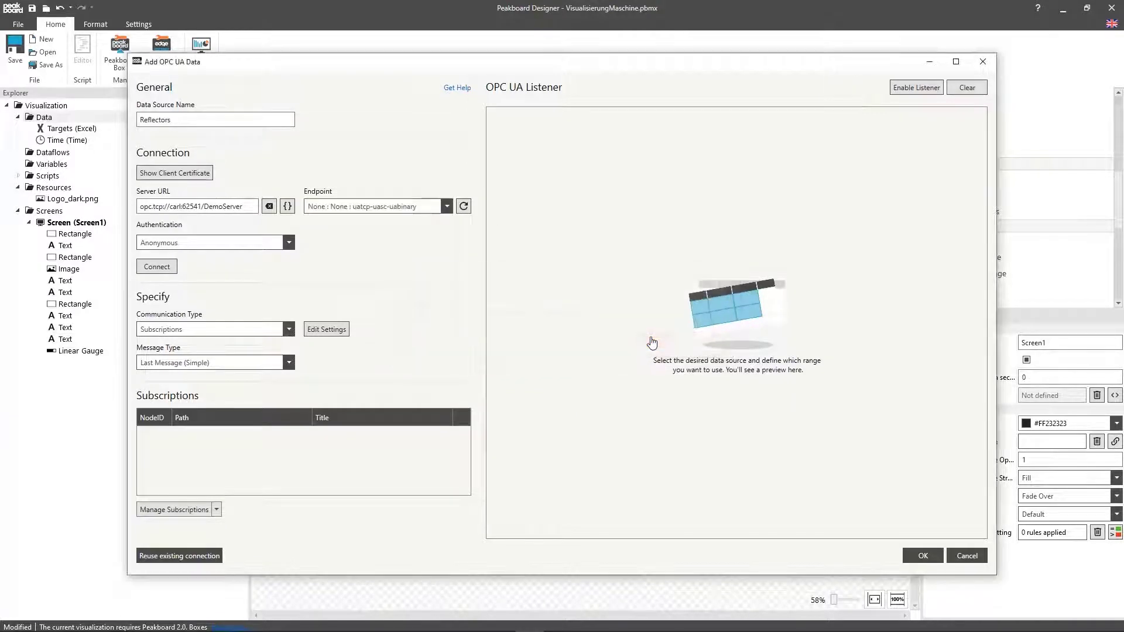
left_click(162, 271)
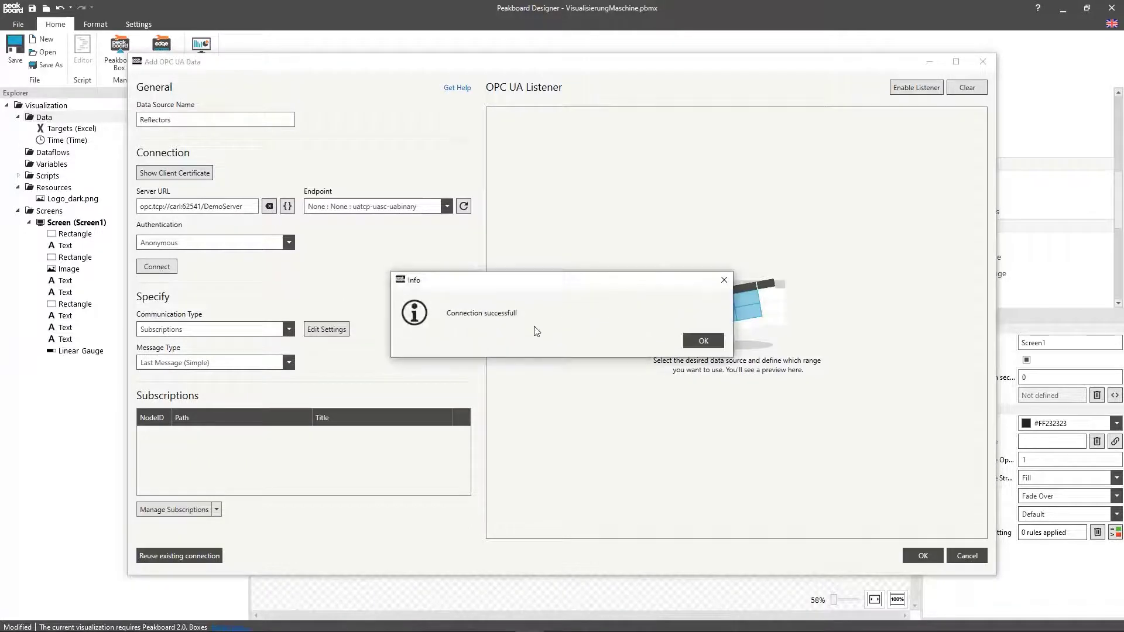
left_click(704, 342)
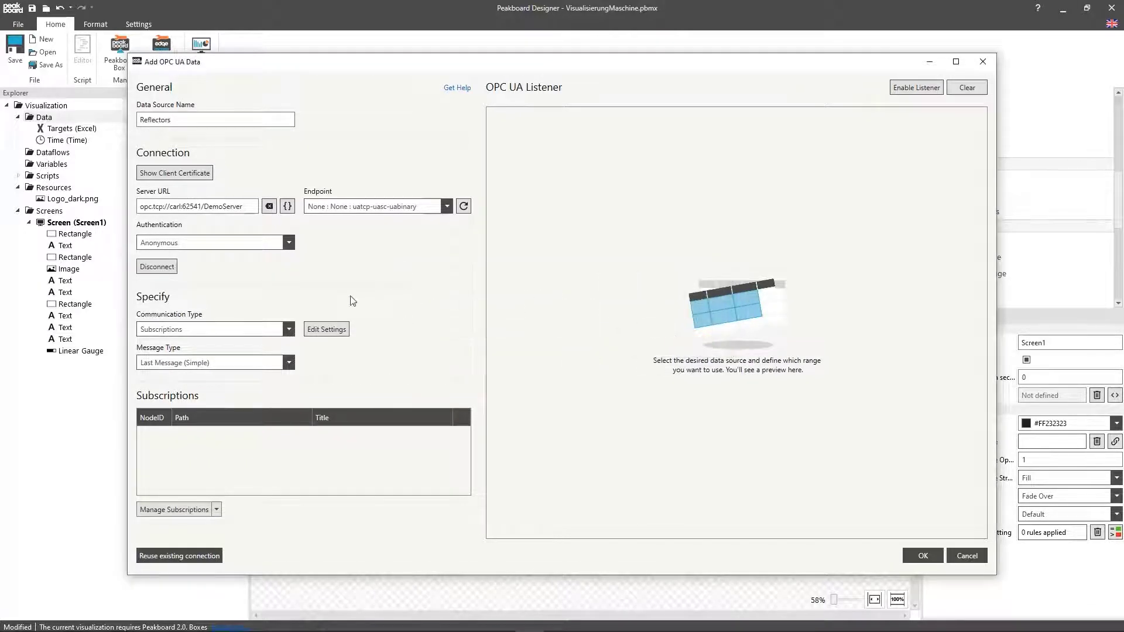
Subscribe to the Reflector2_Active and NIOReflector_Active nodes of Line1, Line2 and Line3 under FactoryData > Factory2
left_click(174, 510)
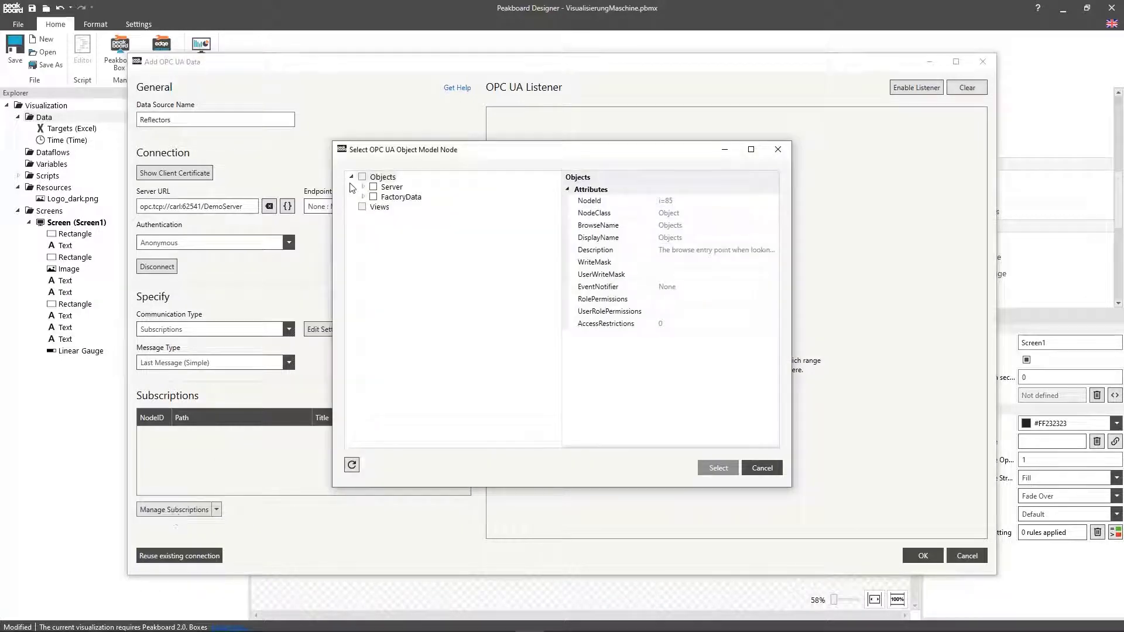
left_click(364, 197)
left_click(374, 227)
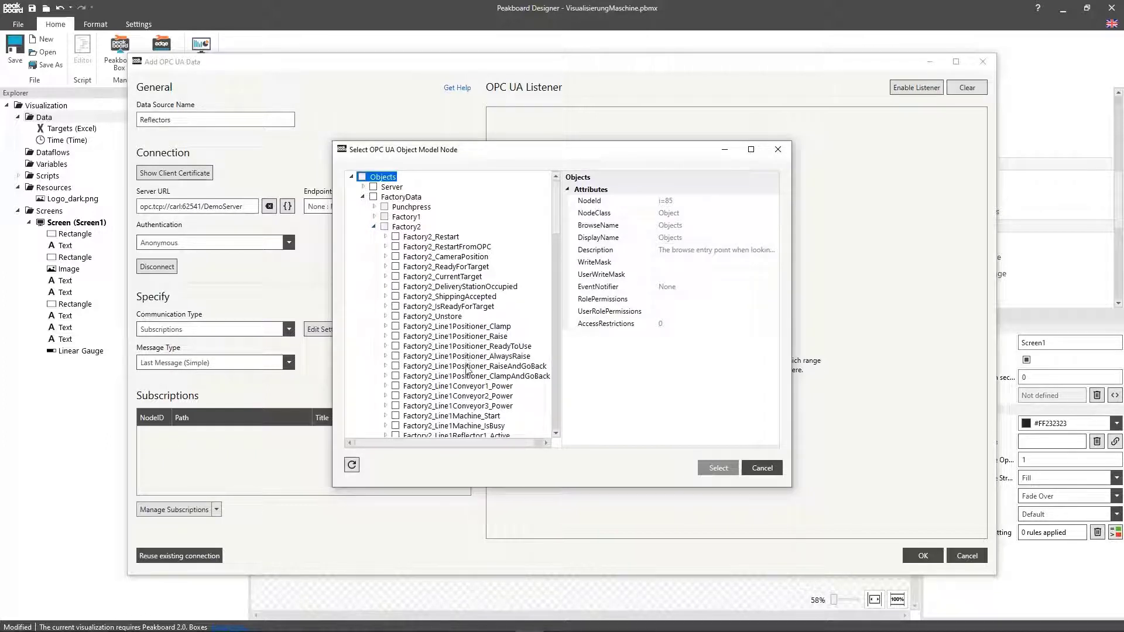
scroll(468, 372, "down", 1)
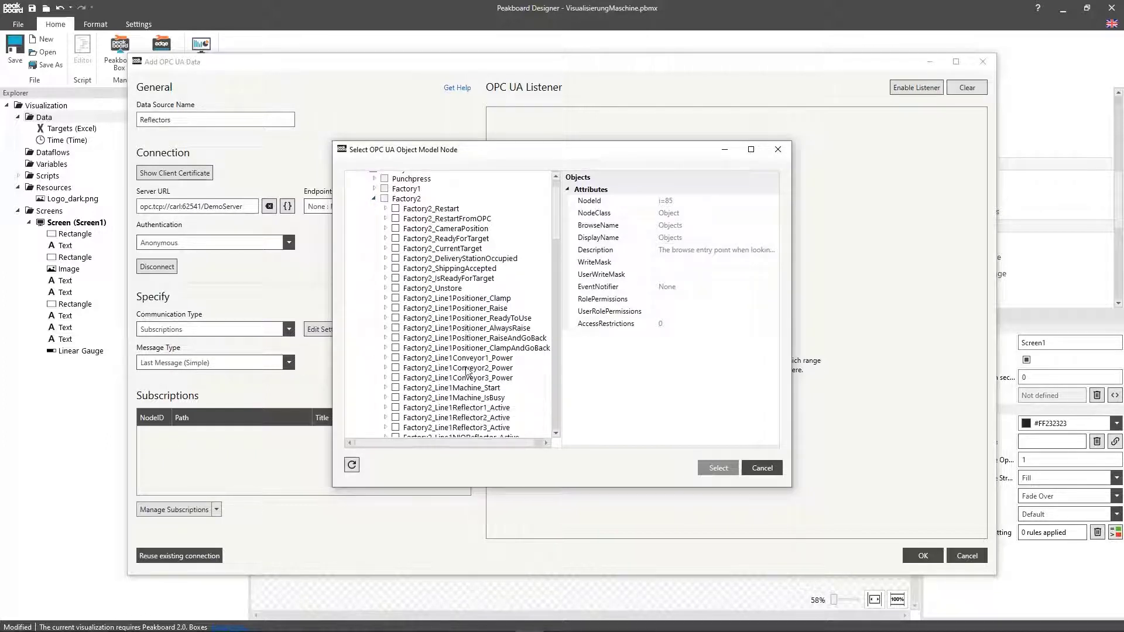
left_click(396, 419)
scroll(494, 417, "down", 2)
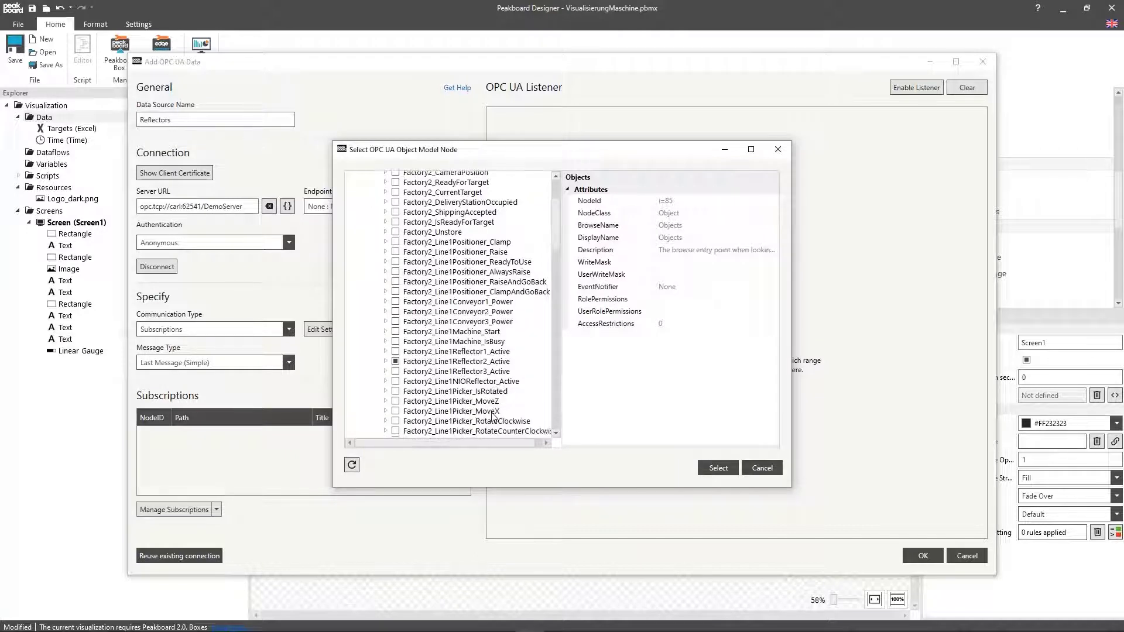
scroll(494, 416, "down", 1)
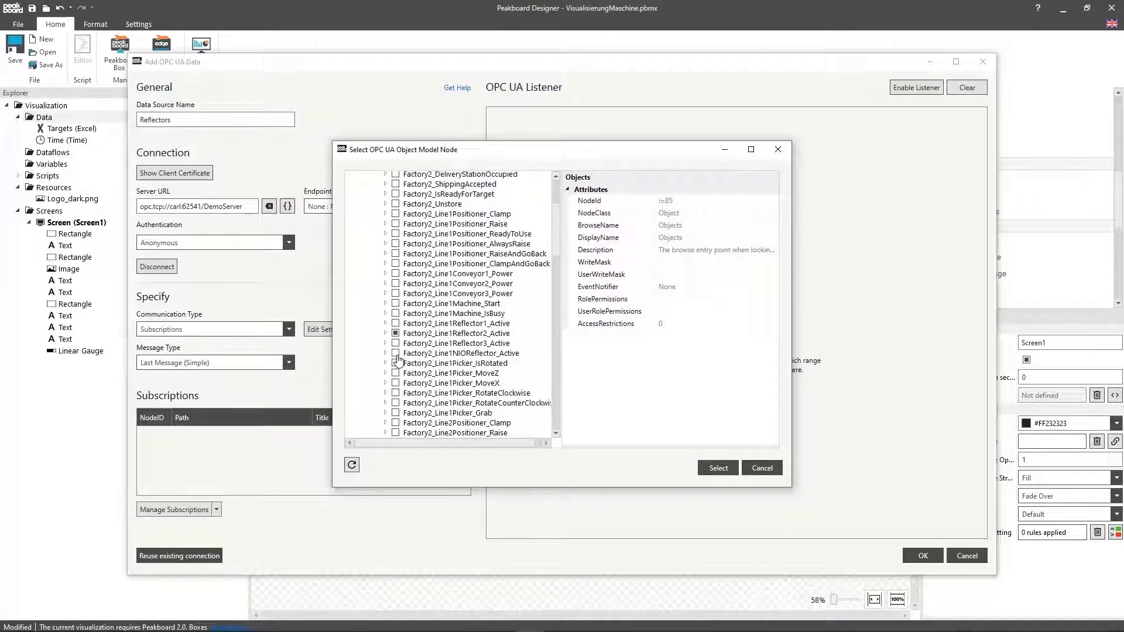
scroll(490, 377, "down", 2)
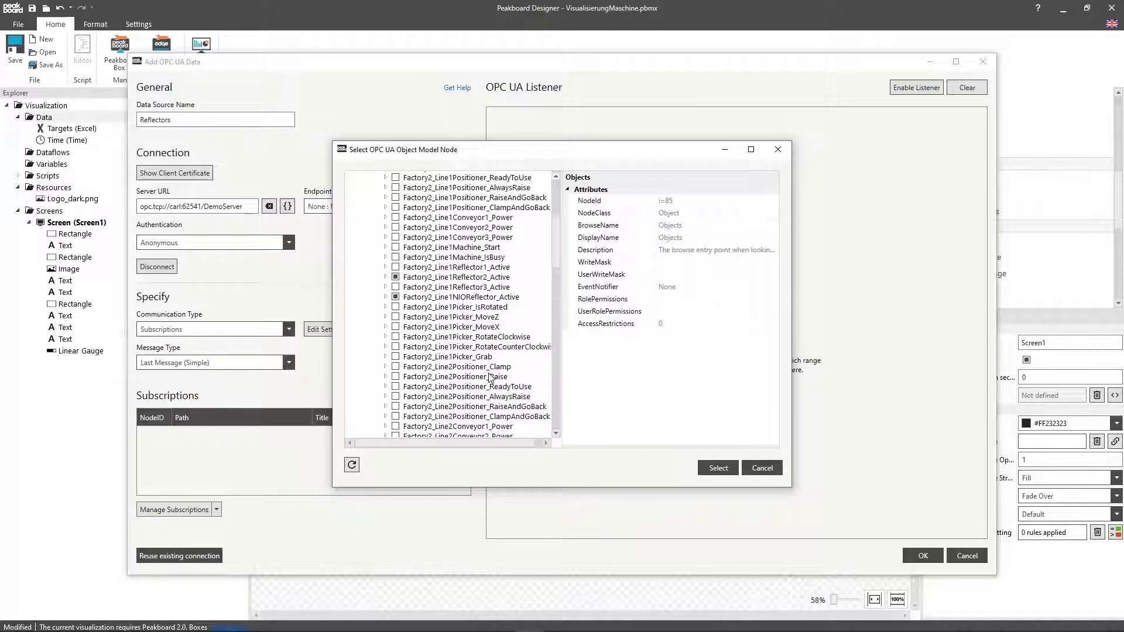
scroll(490, 378, "down", 5)
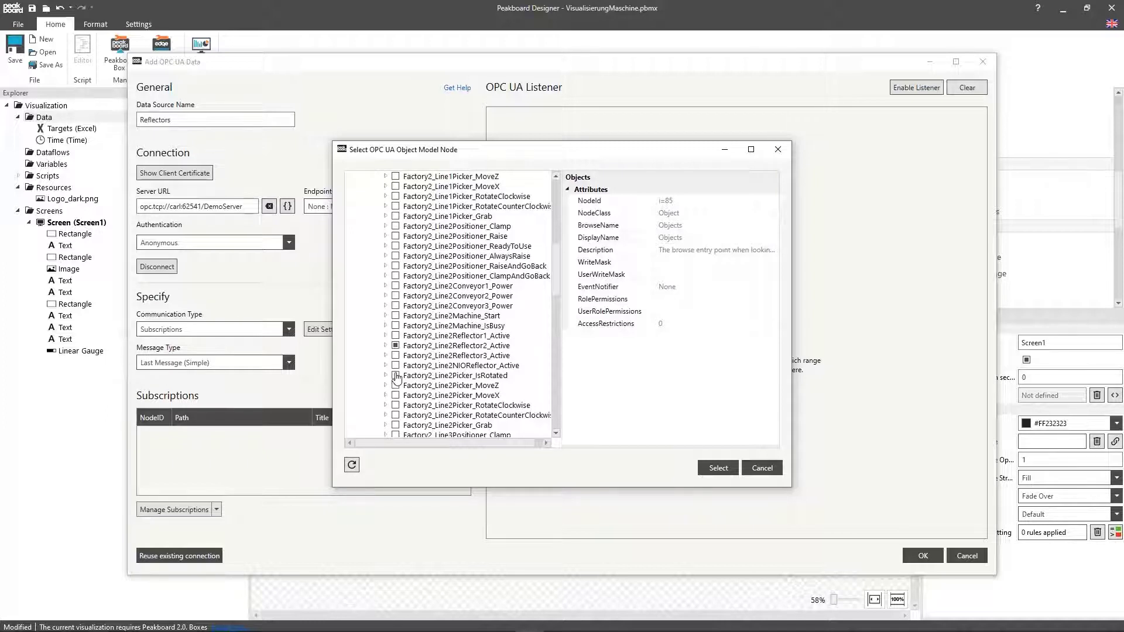
scroll(551, 387, "down", 8)
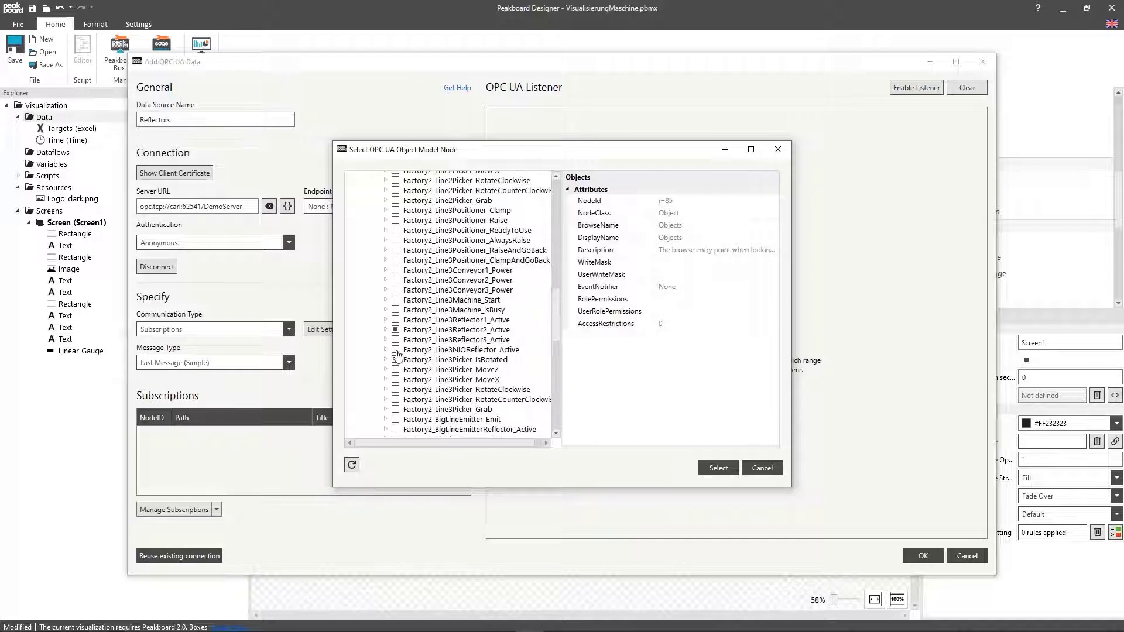
left_click(715, 467)
Retitle the Factory2_Line1Reflector2_Active subscription as Line1_Reflector2
double_click(404, 435)
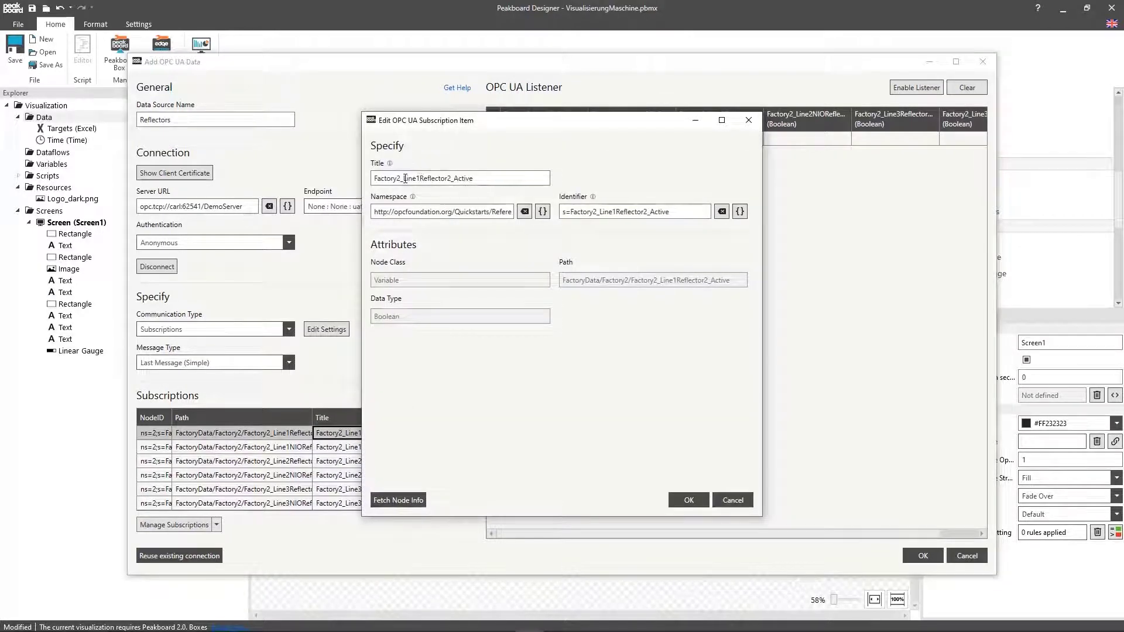
left_click_drag(375, 179, 403, 179)
key("BackSpace")
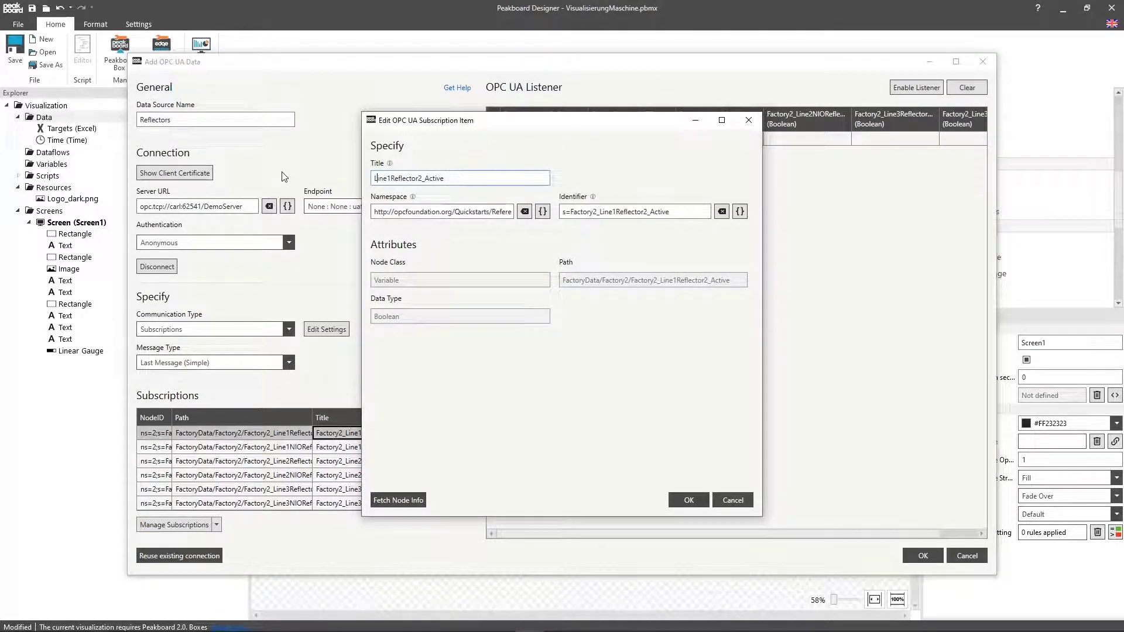
type("_")
key("BackSpace")
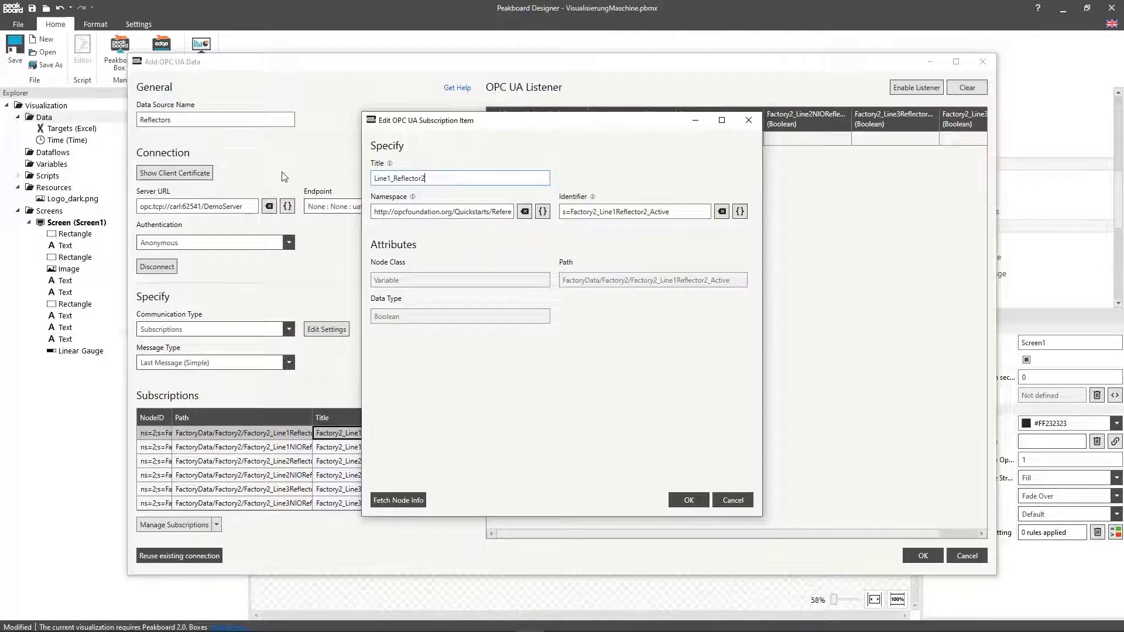
left_click(690, 506)
Retitle the Factory2_Line1NIOReflector_Active subscription as Line1_NIOReflector
double_click(345, 447)
left_click_drag(404, 179, 316, 177)
key("BackSpace")
key("Right")
key("Right")
key("Right")
key("Right")
key("Right")
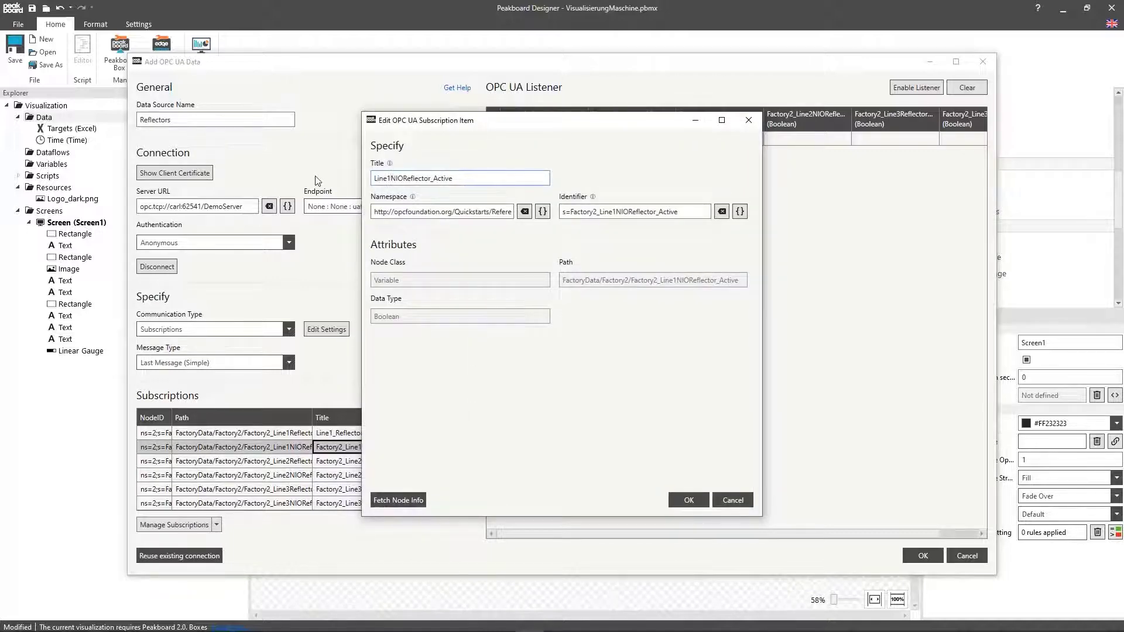
type("_")
key("End")
key("shift+Left")
key("shift+Left")
key("shift+Left")
key("shift+Left")
key("shift+Left")
key("shift+Left")
key("shift+Left")
key("BackSpace")
key("Return")
Retitle the Factory2_Line2Reflector2_Active subscription as Line2_Reflector2
double_click(345, 461)
left_click_drag(404, 179, 291, 181)
key("BackSpace")
key("Right")
key("Right")
key("Right")
key("Right")
key("Right")
type("_")
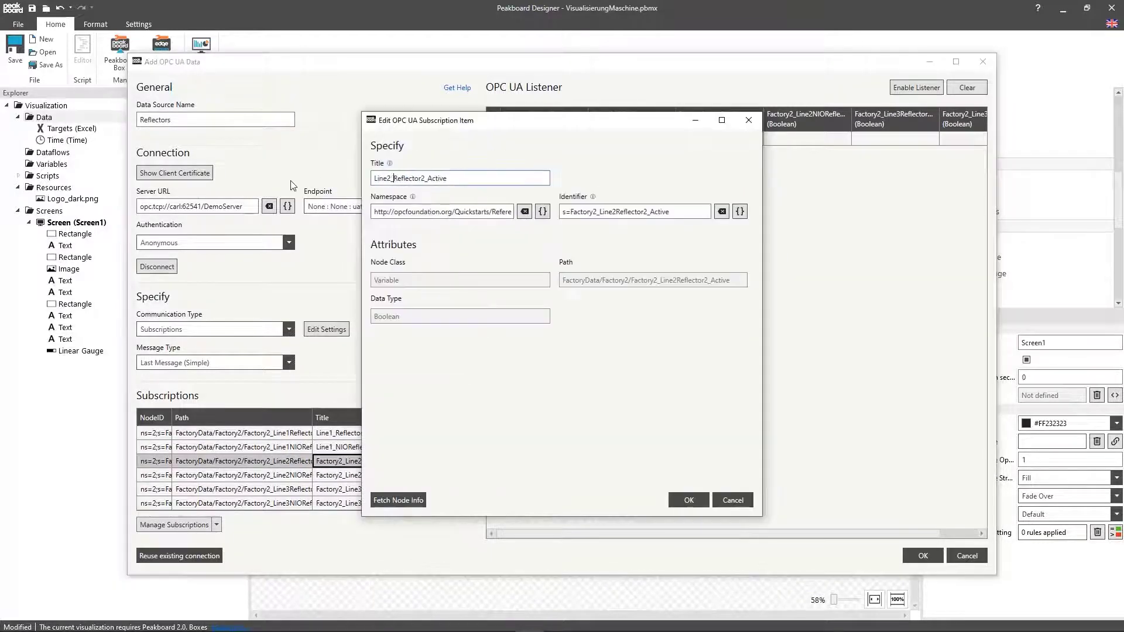
key("End")
key("shift+Left")
key("shift+Left")
key("shift+Left")
key("shift+Left")
key("shift+Left")
key("shift+Left")
key("shift+Left")
key("BackSpace")
key("Return")
Retitle the Factory2_Line2NIOReflector_Active subscription as Line2_NIOReflector
double_click(346, 476)
key("BackSpace")
left_click_drag(410, 179, 372, 179)
key("Right")
key("Right")
key("Right")
key("Right")
key("Right")
type("_")
key("End")
key("shift+Left")
key("shift+Left")
key("shift+Left")
key("shift+Left")
key("shift+Left")
key("shift+Left")
key("shift+Left")
key("BackSpace")
key("Return")
Retitle the Factory2_Line3Reflector2_Active subscription as Line3_Reflector2
double_click(387, 489)
key("BackSpace")
key("Right")
key("Right")
key("Right")
key("Right")
key("Right")
type("_")
key("End")
key("shift+Left")
key("shift+Left")
key("shift+Left")
key("shift+Left")
key("shift+Left")
key("shift+Left")
key("shift+Left")
key("BackSpace")
key("Return")
Retitle the Factory2_Line3NIOReflector_Active subscription as Line3_NIOReflector and finish adding the Reflectors data source
double_click(386, 504)
key("BackSpace")
key("Right")
key("Right")
key("Right")
key("Right")
key("Right")
type("_")
key("End")
key("shift+Left")
key("shift+Left")
key("shift+Left")
key("shift+Left")
key("shift+Left")
key("shift+Left")
key("shift+Left")
key("BackSpace")
key("Return")
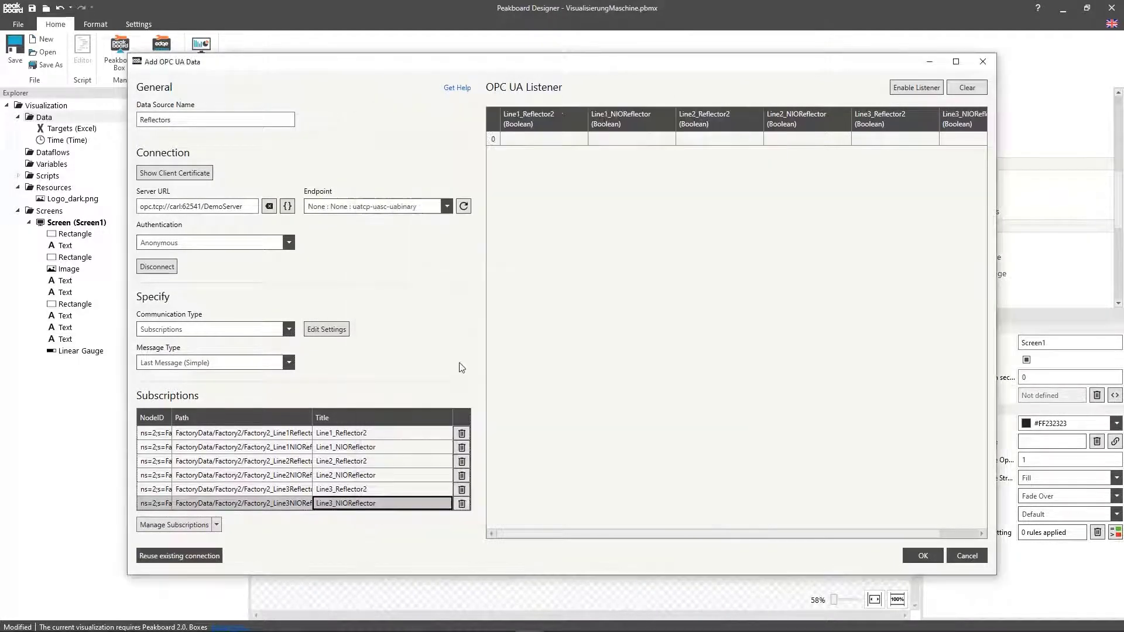
left_click(916, 557)
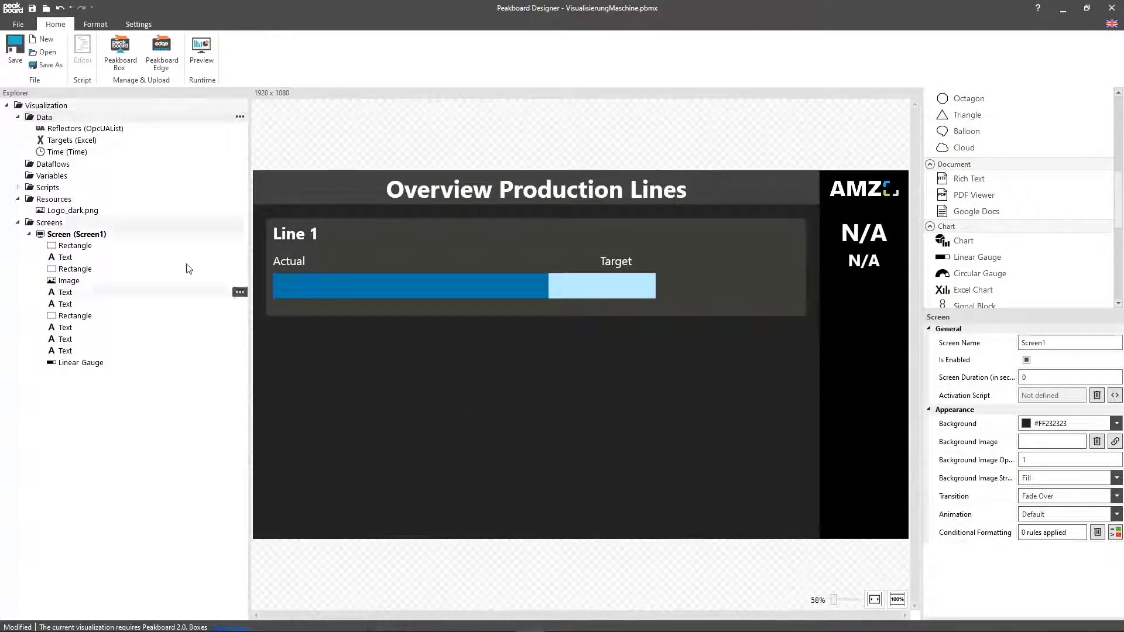
Start a new list variable named ProducedParts with a String column named Line
right_click(52, 176)
left_click(80, 199)
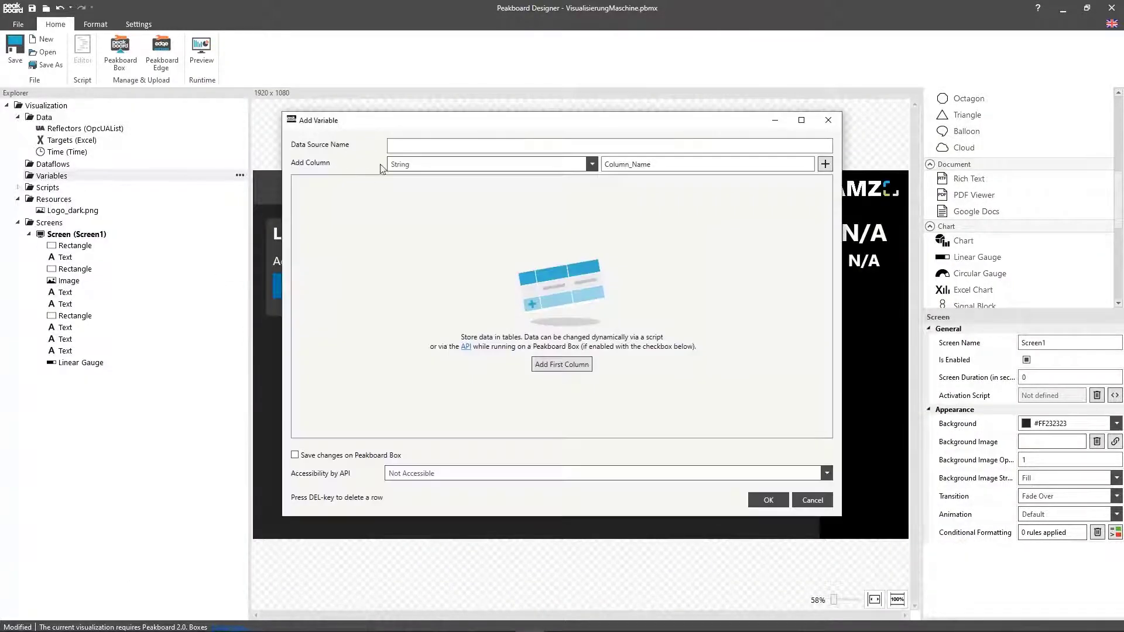
type("ProducedParts")
key("Tab")
type("Line")
left_click(825, 164)
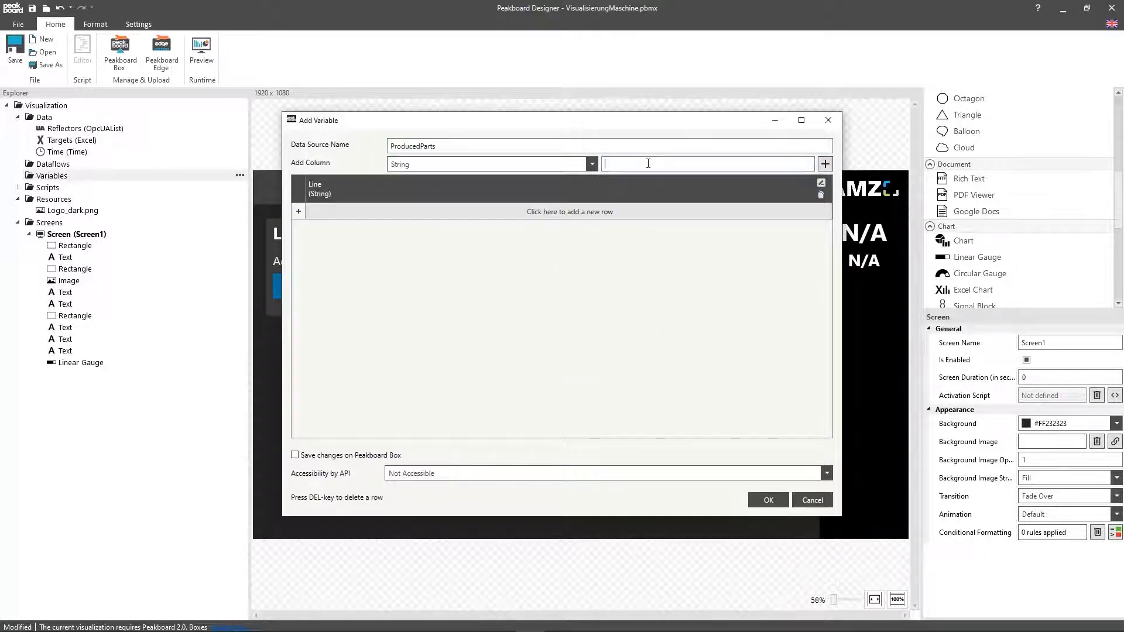
Add two Number columns named OK and NOK to the ProducedParts list
left_click(561, 169)
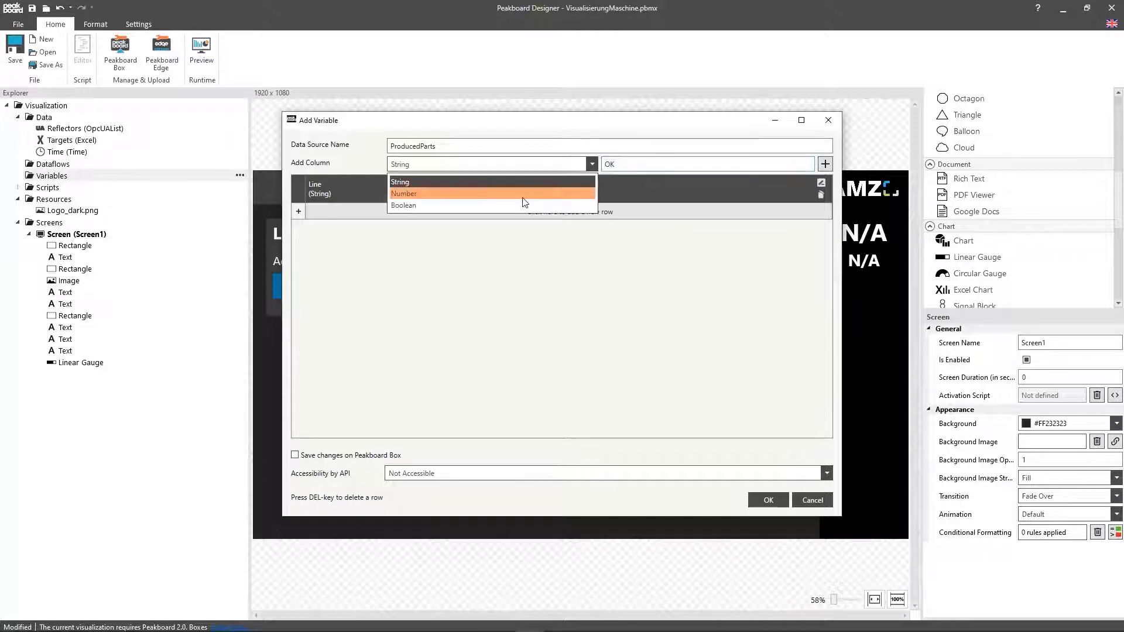
left_click(527, 192)
left_click(825, 164)
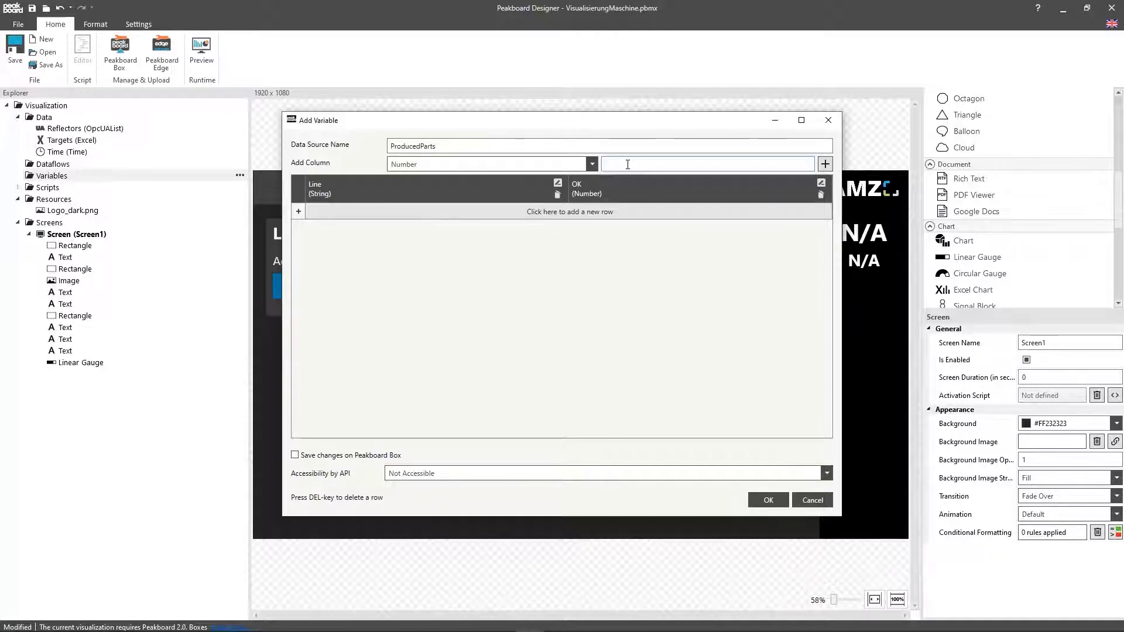
type("NOK")
left_click(825, 164)
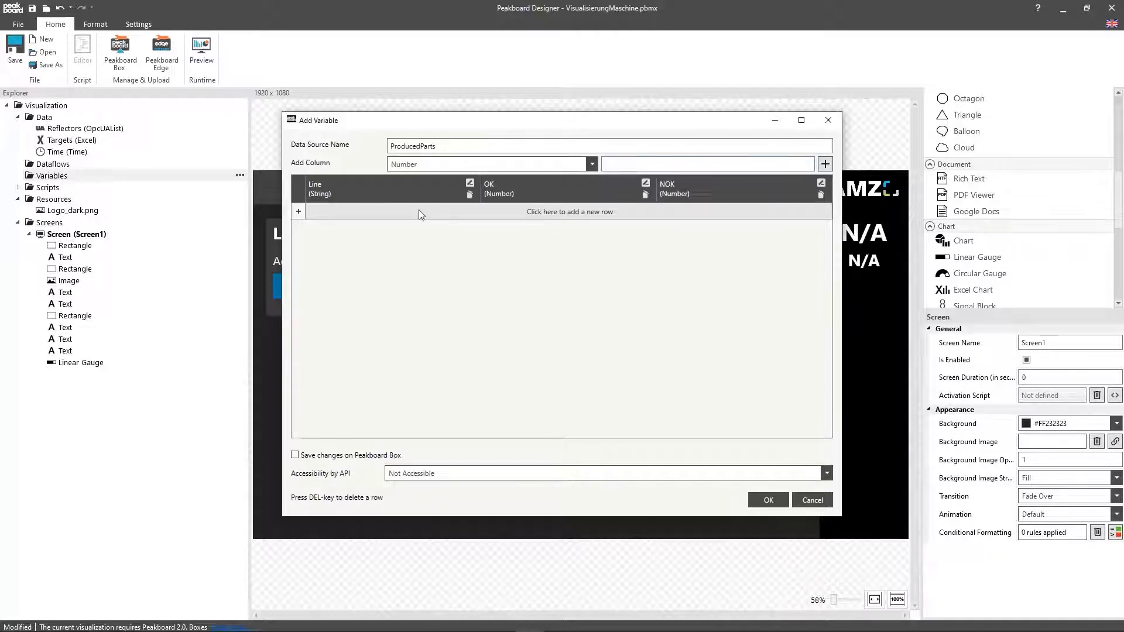
Add rows Line1, Line2 and Line3 to the ProducedParts list and create the variable
left_click(403, 212)
type("Line1")
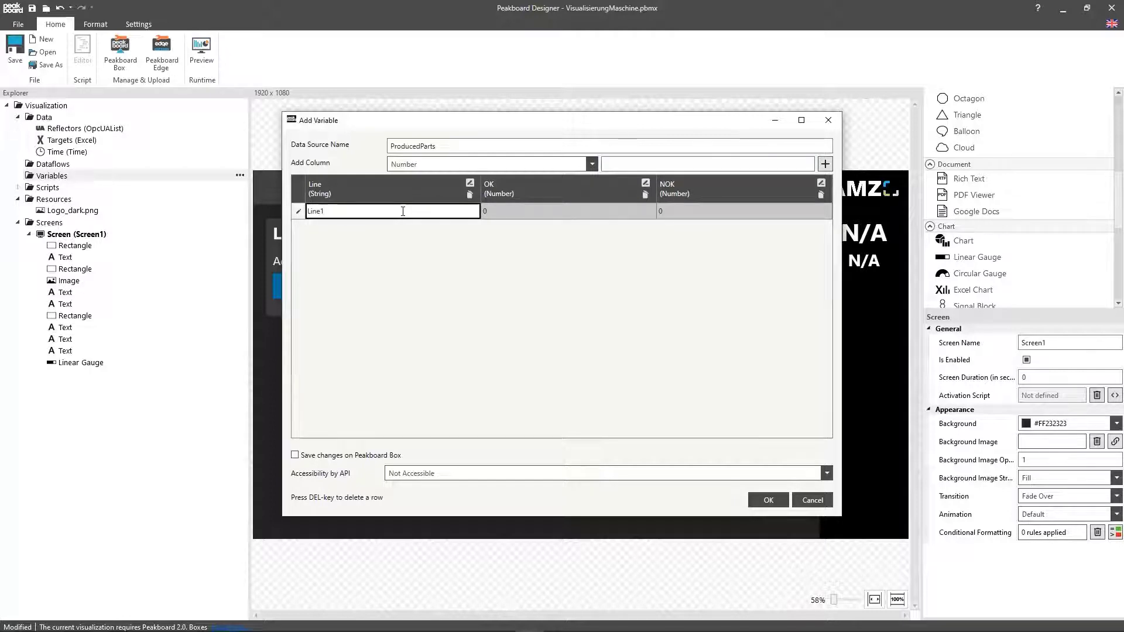
key("Return")
type("Line2")
key("Return")
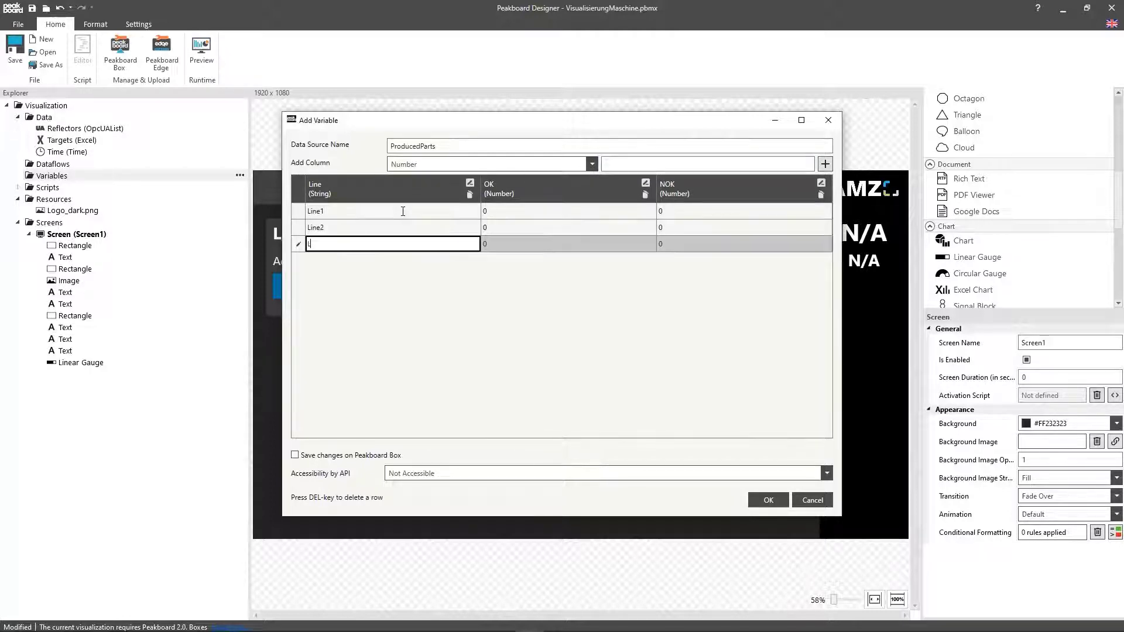
type("Line3")
key("Return")
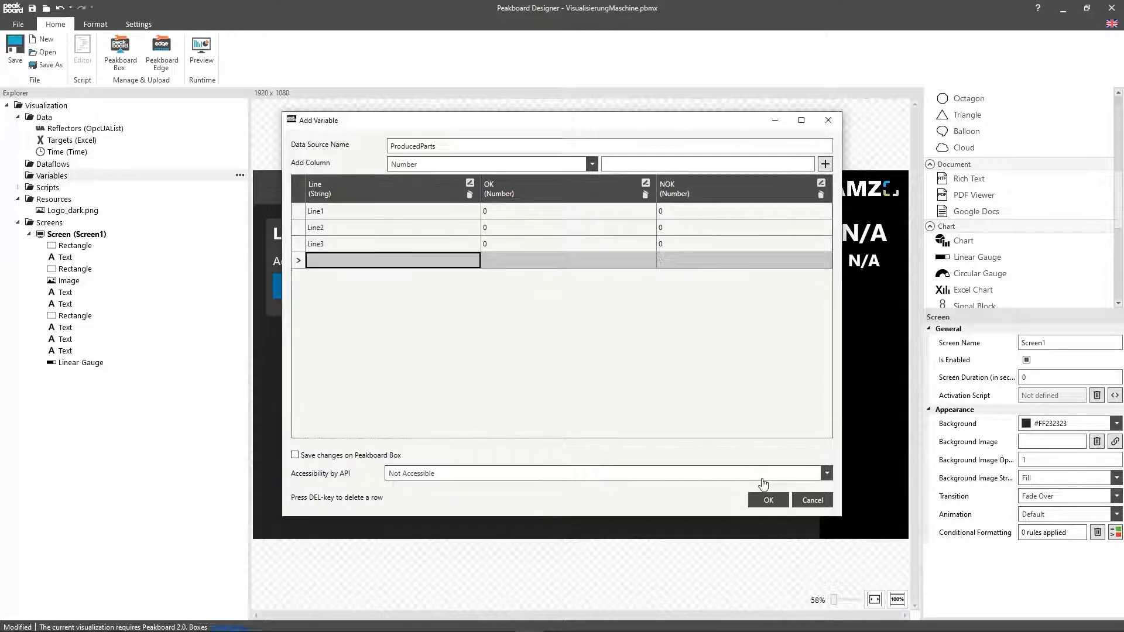
left_click(768, 501)
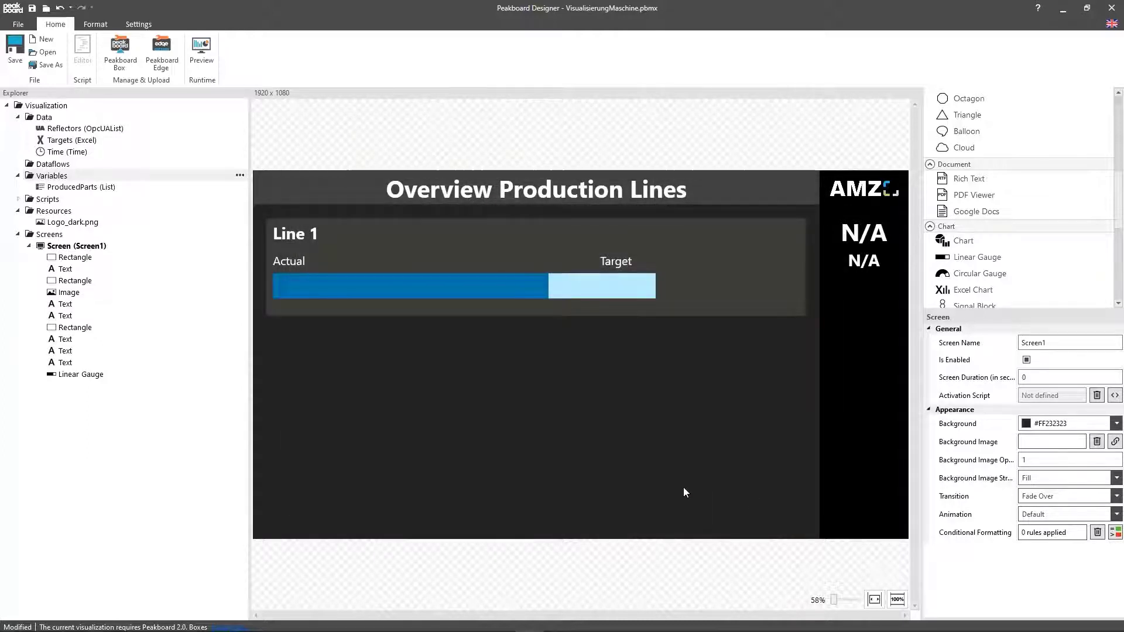
Open the refresh script of the Reflectors data source and insert an if statement
right_click(101, 130)
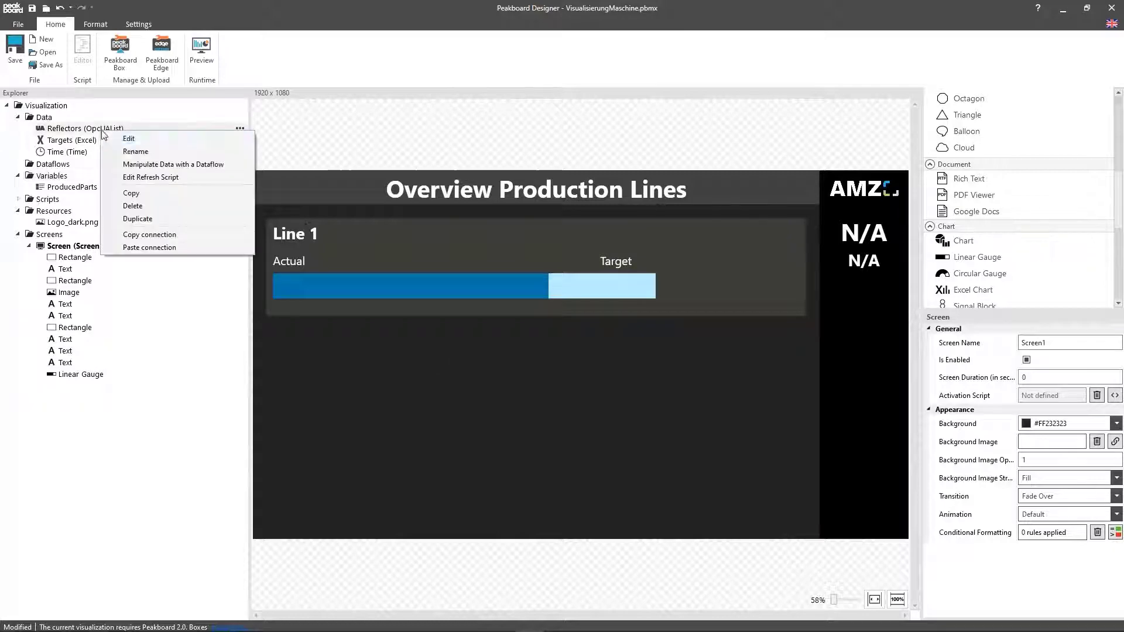
left_click(131, 178)
type("i")
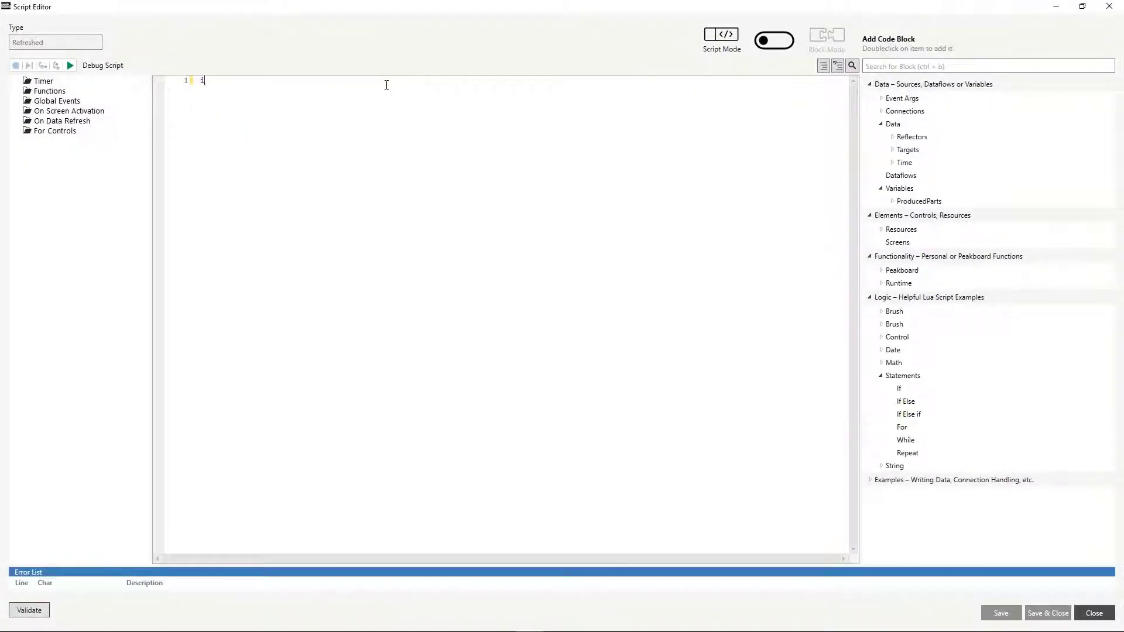
type("f")
key("Tab")
Set the if condition to the Is Title Refreshed check e.istitlerefreshed('Line1_Reflector2')
double_click(889, 98)
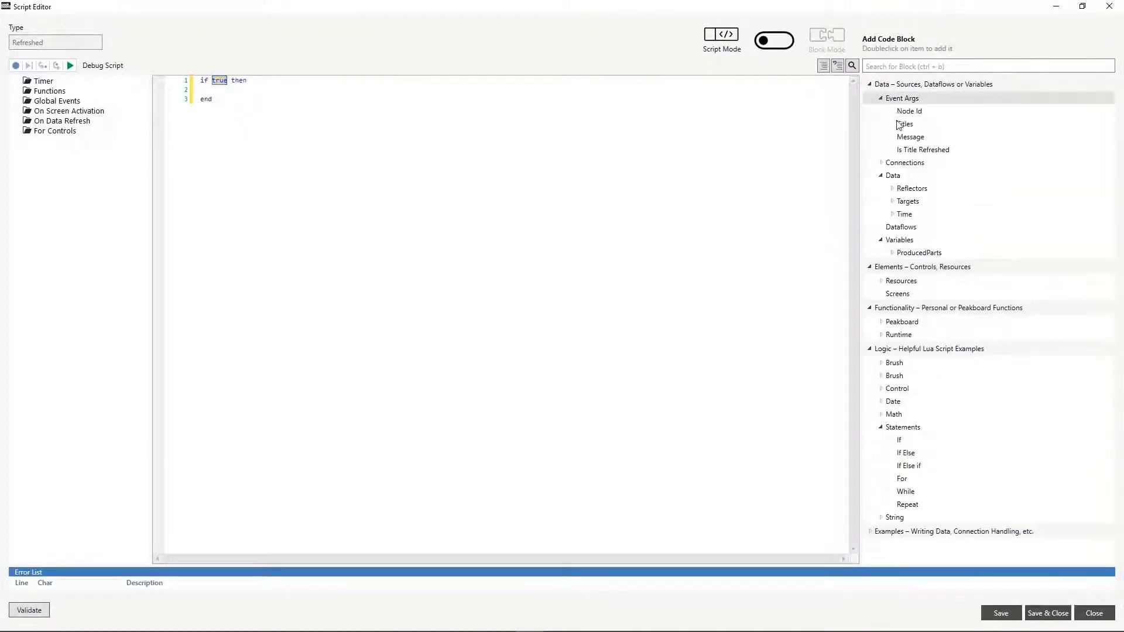
double_click(907, 151)
double_click(319, 82)
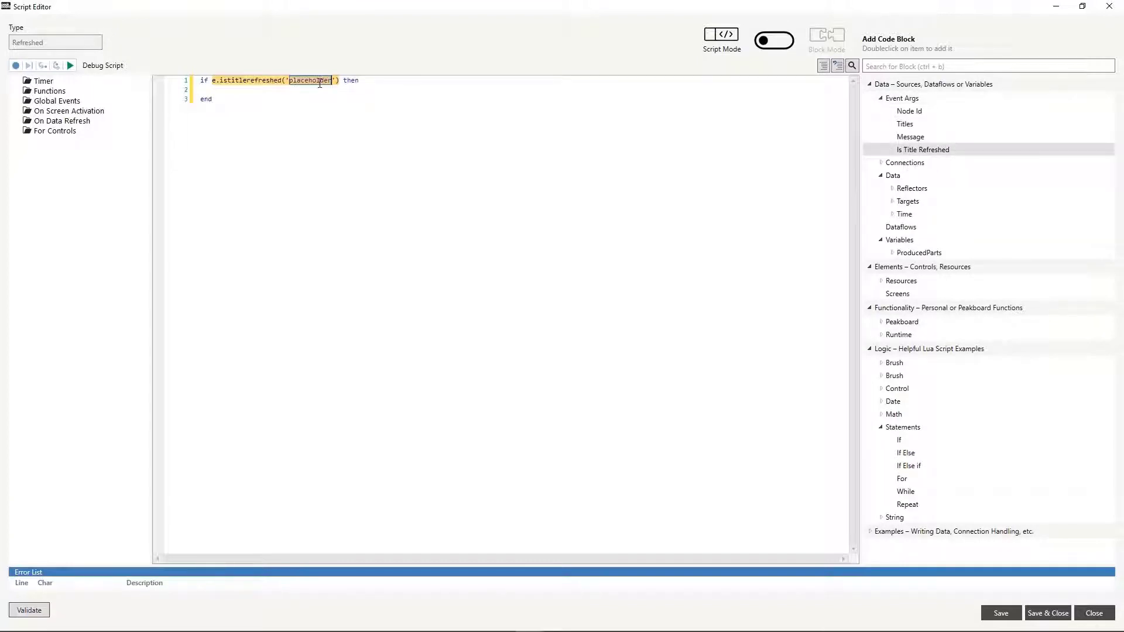
type("Line")
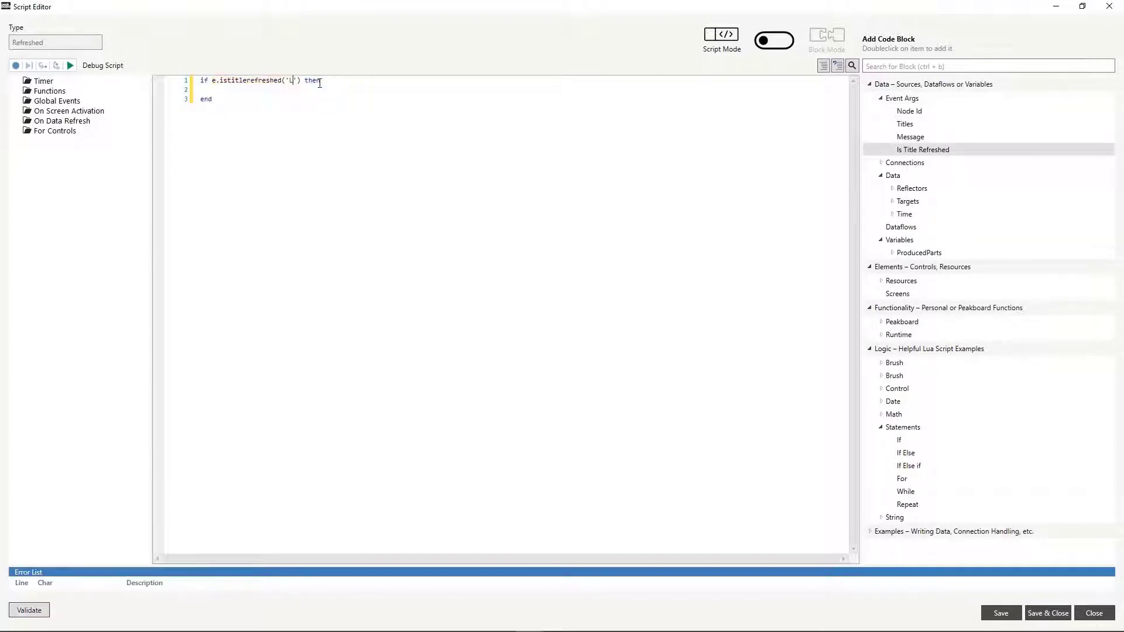
type("1_Re")
type("flector2') an")
Extend the if condition with and data.Reflectors[0].Line1_Reflector2 == false
type("d ")
type("data.ref")
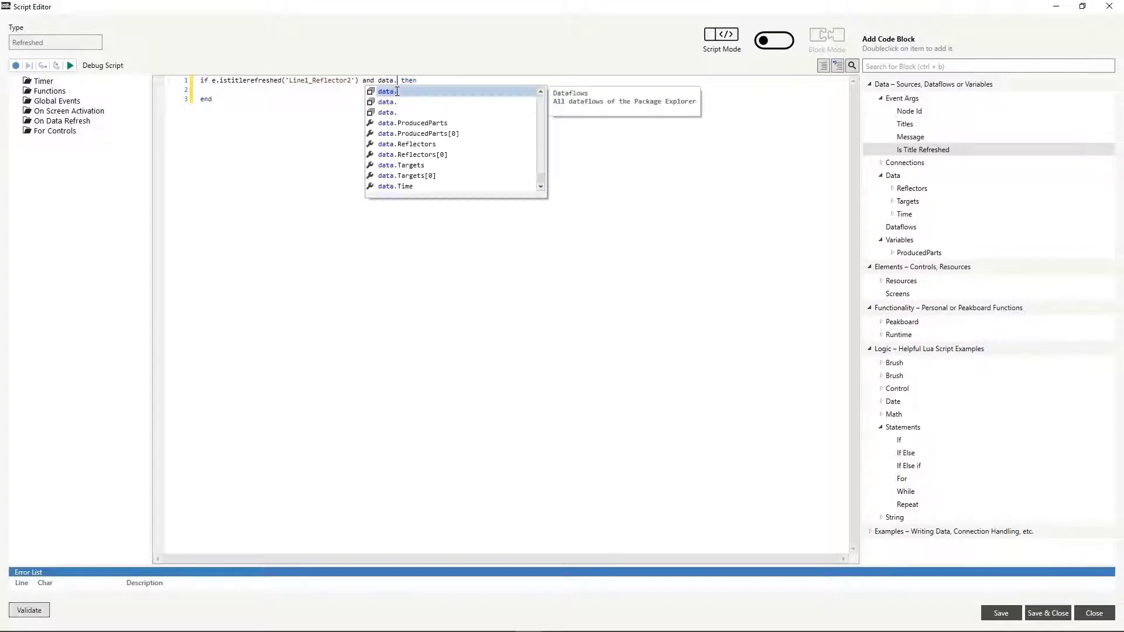
key("Down")
key("Return")
type(".")
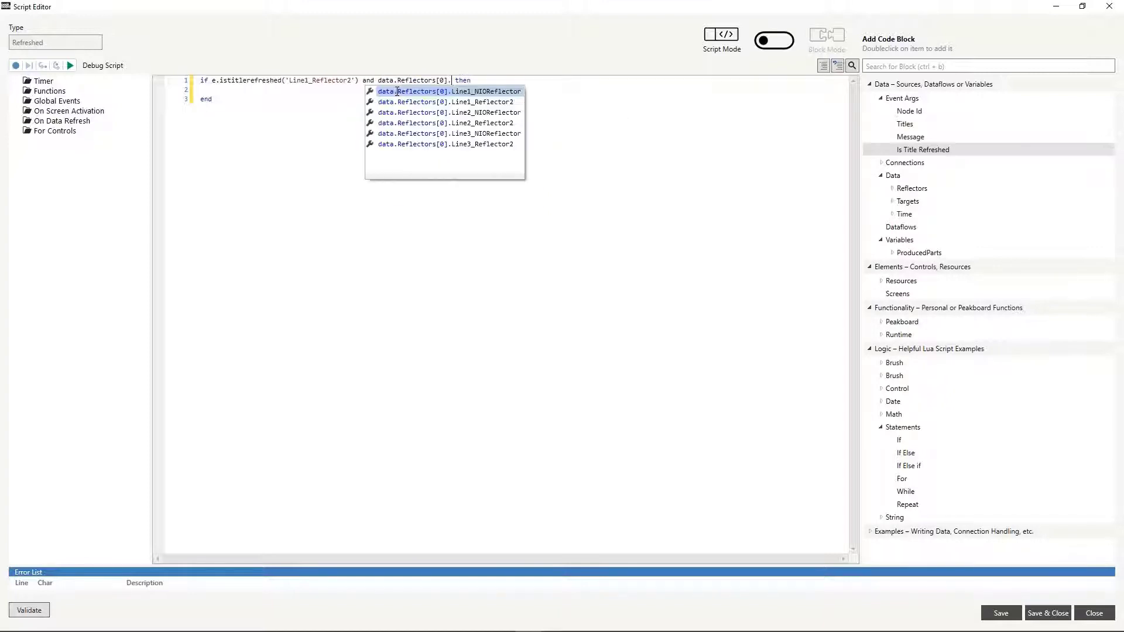
type("li")
key("Down")
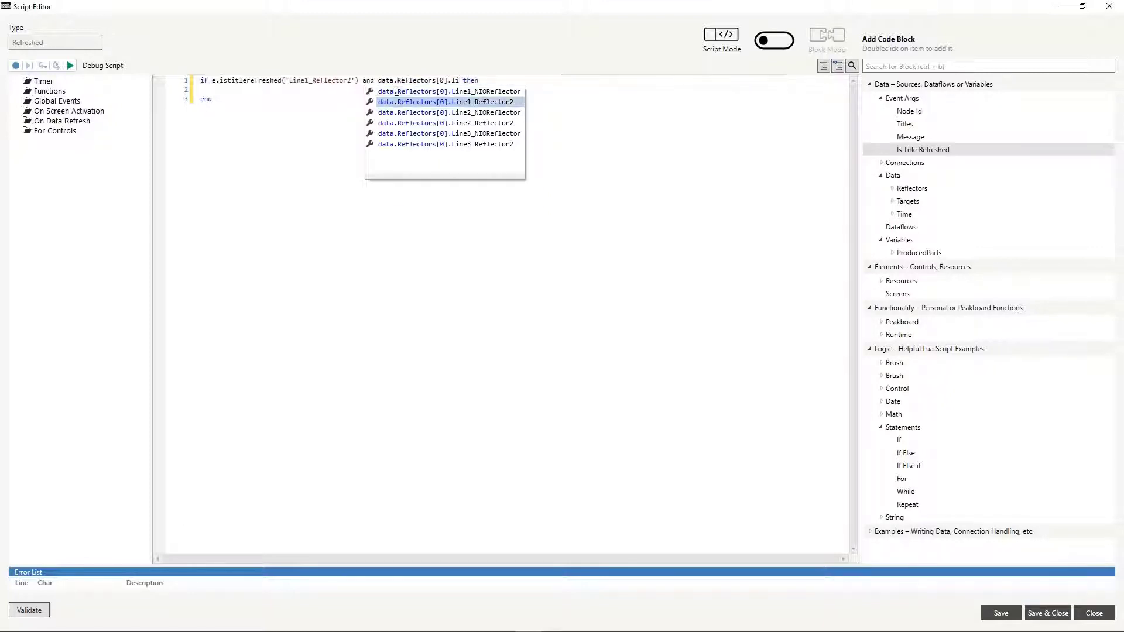
key("Return")
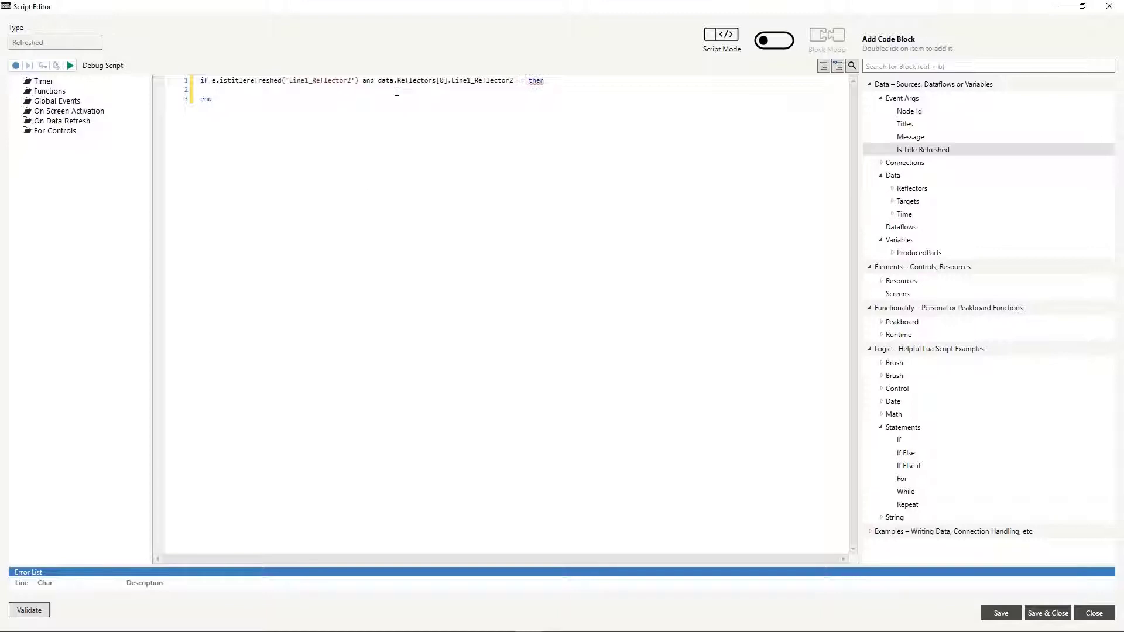
type("== f")
Inside the if block, increment the good count with data.ProducedParts[0].OK = data.ProducedParts[0].OK + 1
type("data.p")
key("Down")
key("Return")
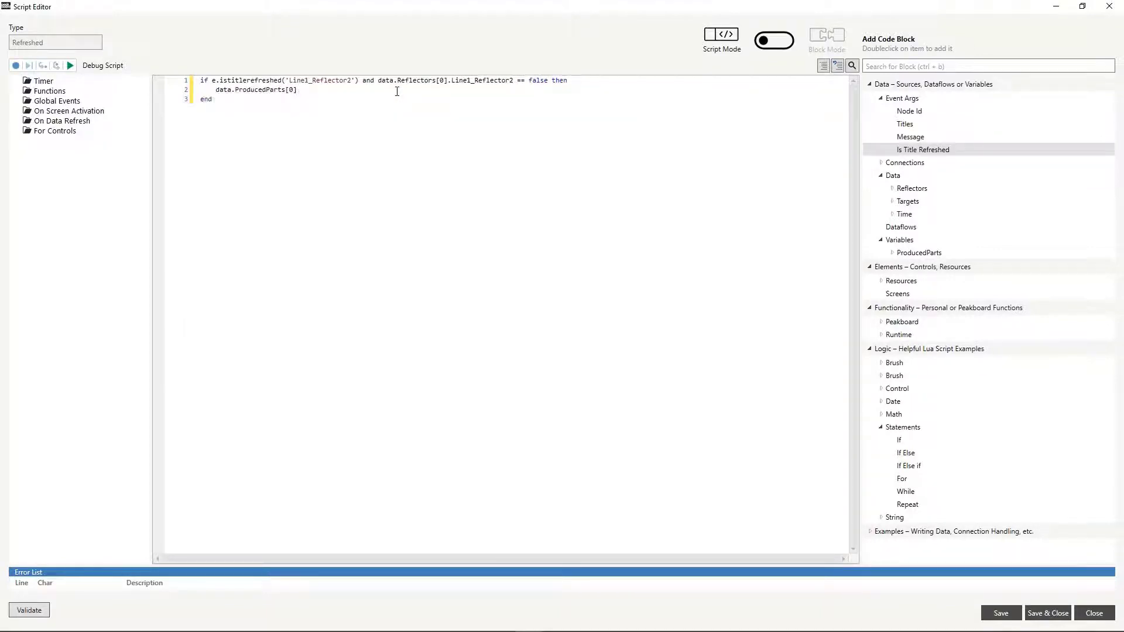
type(".OK = data.pro")
key("Down")
key("Return")
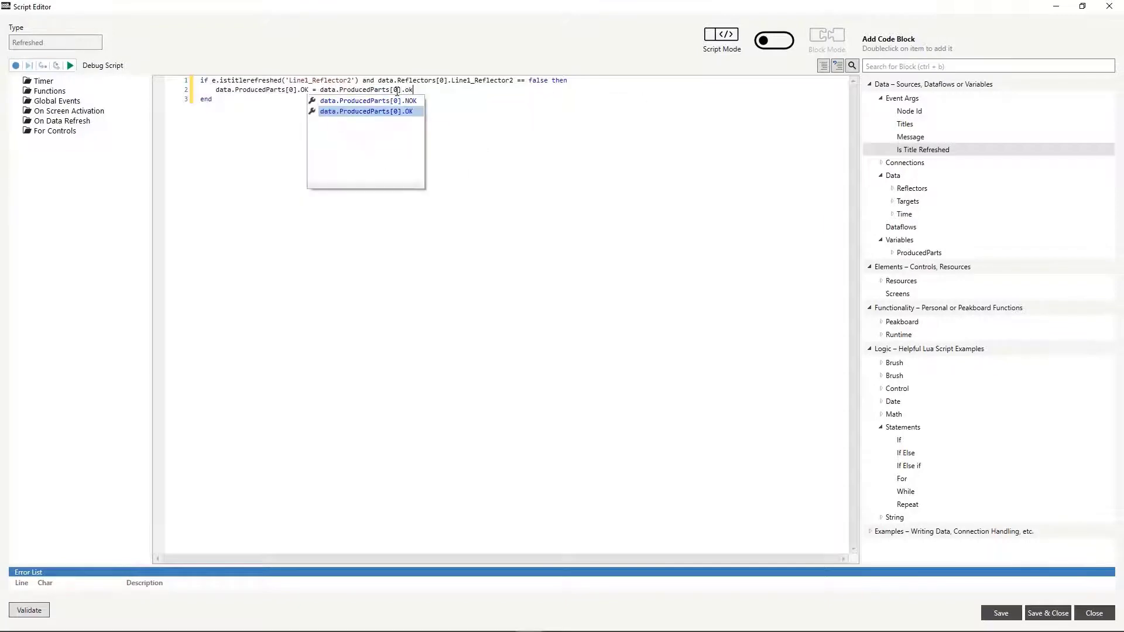
type(".OK + 1")
Duplicate the if block below the first and change both reflector references in its condition to Line1_NIOReflector
type("if e.istitlerefreshed('Line1_Reflector2') and data.Reflectors[0].Line1_Reflector2 == false then     data.ProducedParts[0].OK = data.ProducedParts[0].OK + 1 end")
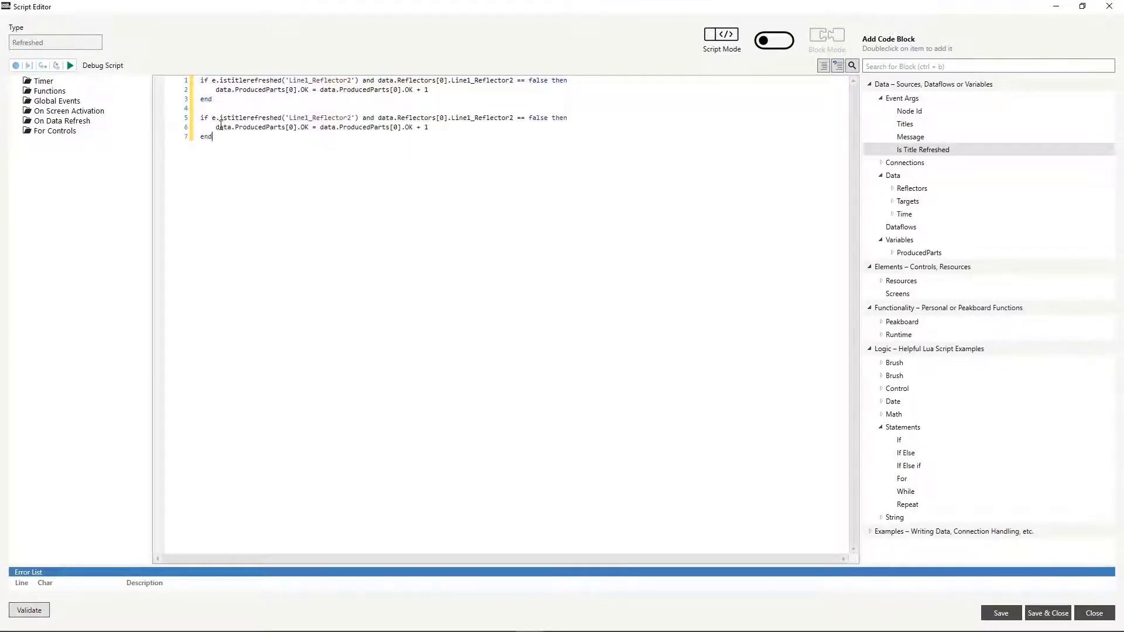
type("NIO")
key("ctrl+Right")
key("BackSpace")
left_click_drag(460, 119, 524, 120)
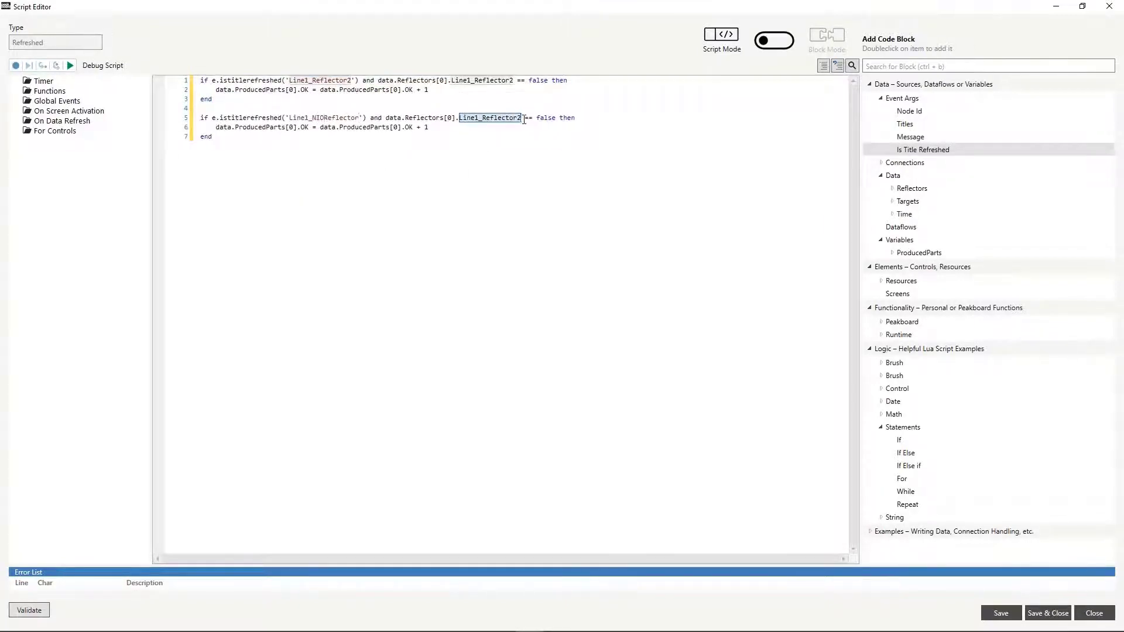
key("BackSpace")
key("BackSpace")
type(".")
key("Return")
Make the second if block increment data.ProducedParts[0].NOK by 1 instead of OK
left_click(301, 127)
type("N")
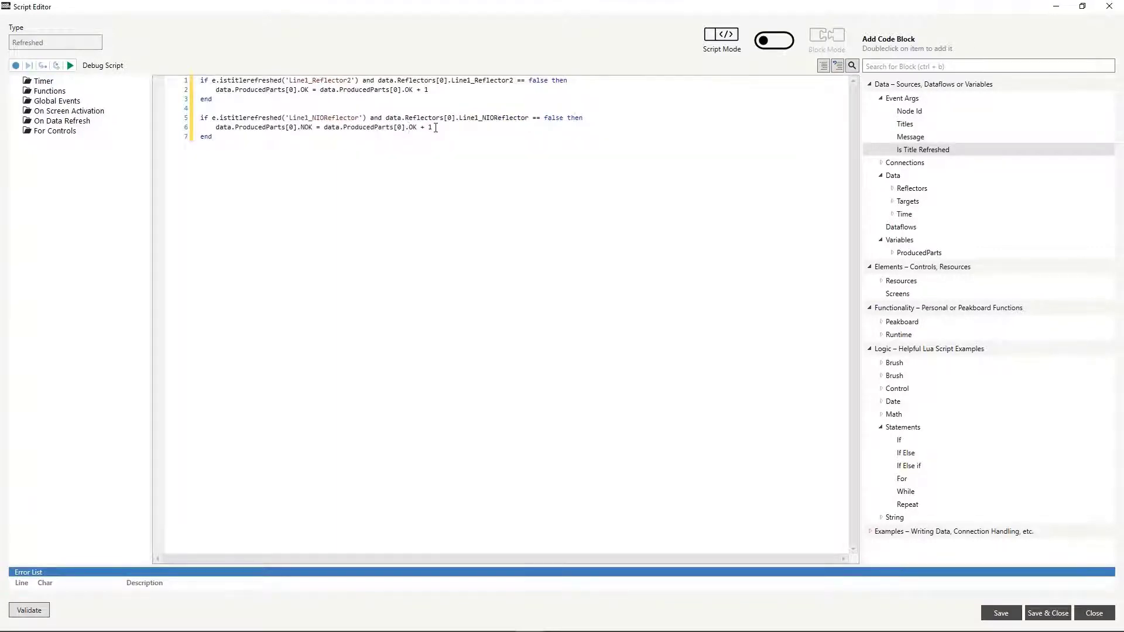
left_click(409, 127)
type("N")
Duplicate both Line1 if blocks below the existing code for use with Line2
left_click_drag(216, 138, 194, 79)
left_click(227, 139)
key("Return")
key("Return")
type("if e.istitlerefreshed('Line1_Reflector2') and data.Reflectors[0].Line1_Reflector2 == false then     data.ProducedParts[0].OK = data.ProducedParts[0].OK + 1 end  if e.istitlerefreshed('Line1_NIOReflector') and data.Reflectors[0].Line1_NIOReflector == false then     data.ProducedParts[0].NOK = data.ProducedParts[0].NOK + 1 end")
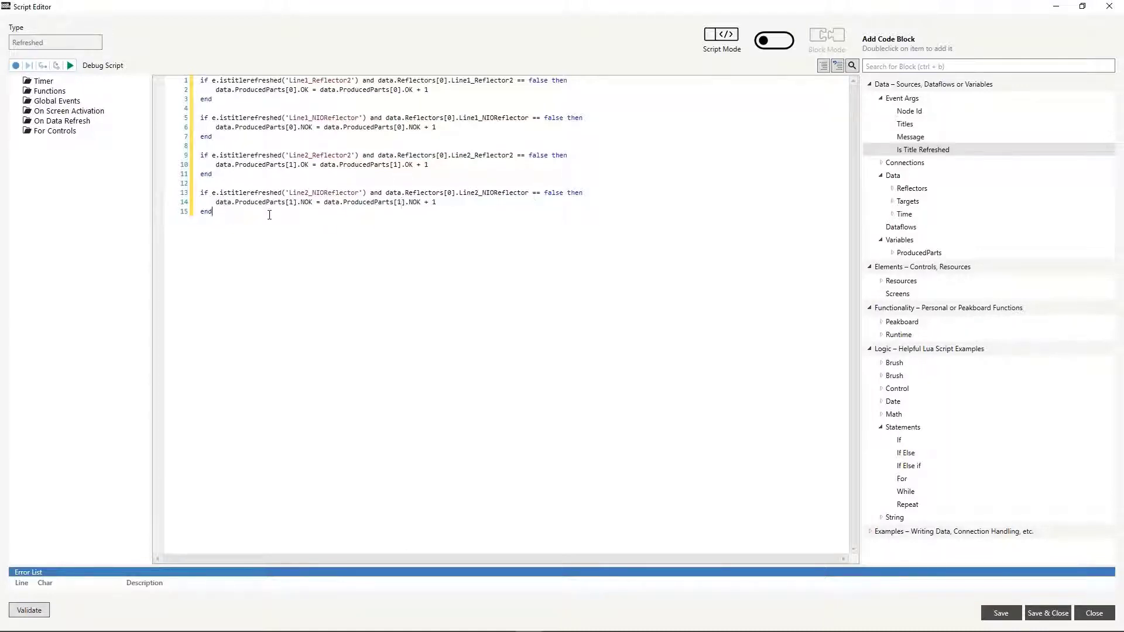
Add a third copy of the two Line1 if blocks at the script's end and separate the line groups with extra blank lines
key("Return")
key("Return")
type("if e.istitlerefreshed('Line2_Reflector2') and data.Reflectors[0].Line1_Reflector2 == false then     data.ProducedParts[0].OK = data.ProducedParts[0].OK + 1 end  if e.istitlerefreshed('Line1_NIOReflector') and data.Reflectors[0].Line1_NIOReflector == false then     data.ProducedParts[0].NOK = data.ProducedParts[0].NOK + 1 end")
left_click(210, 146)
key("Return")
left_click(211, 231)
key("Return")
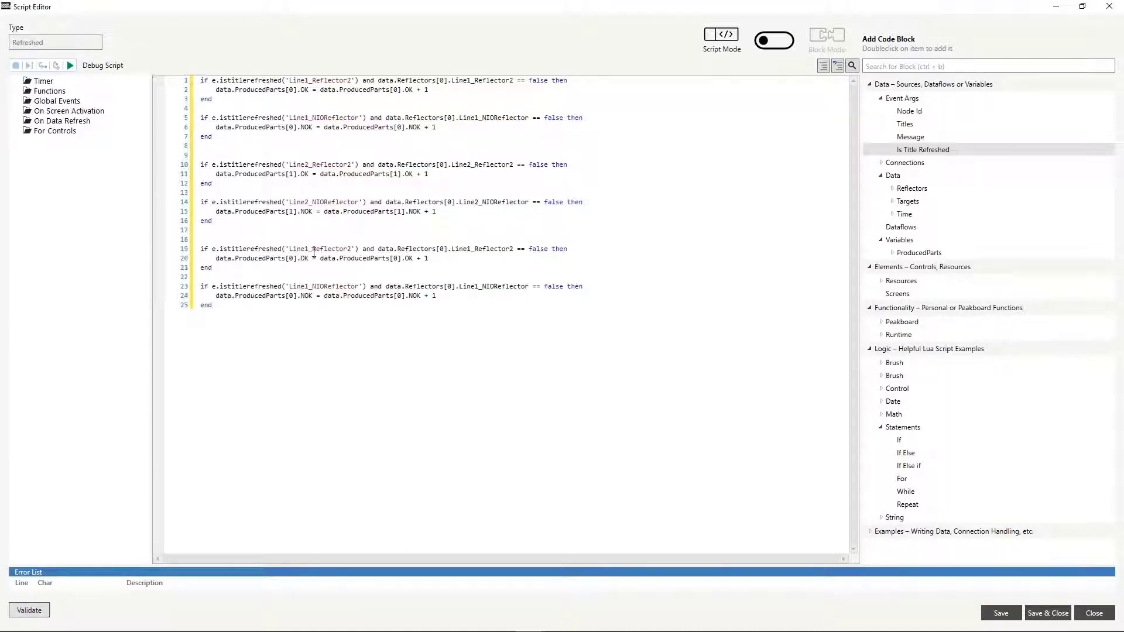
Change Line1 to Line3 in the e.istitlerefreshed checks of the last two if blocks
left_click(311, 252)
key("BackSpace")
type("3")
key("Down")
key("Down")
key("Down")
key("Down")
key("BackSpace")
type("3")
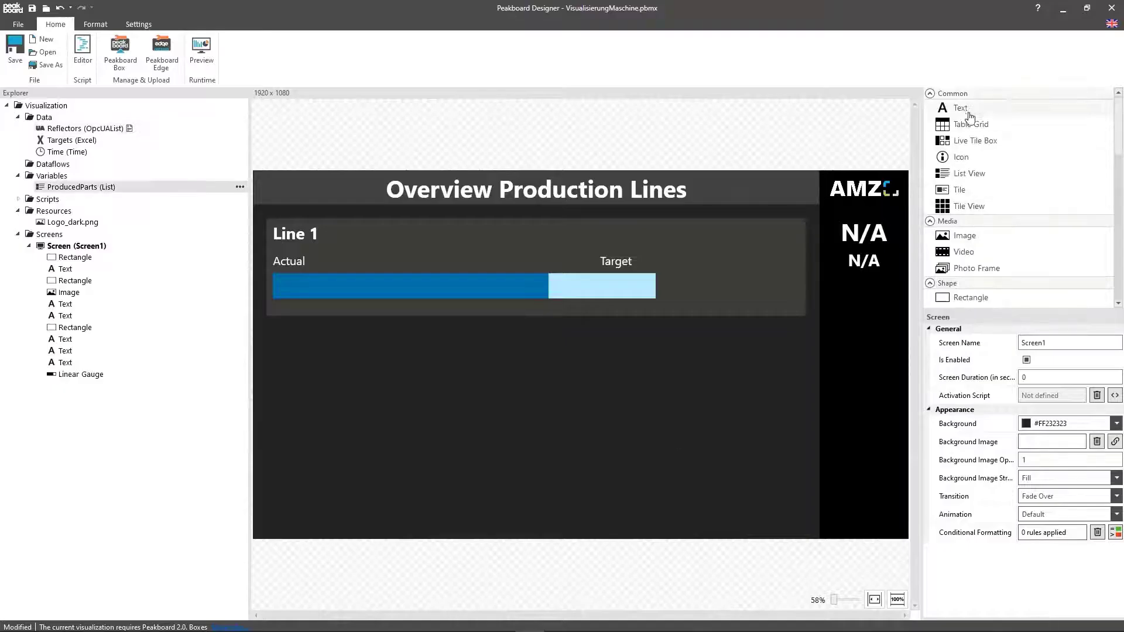
Add a text control beside the Actual label and bind its text to ProducedParts, column OK, row 0
left_click_drag(961, 108, 357, 263)
left_click(523, 309)
left_click(509, 325)
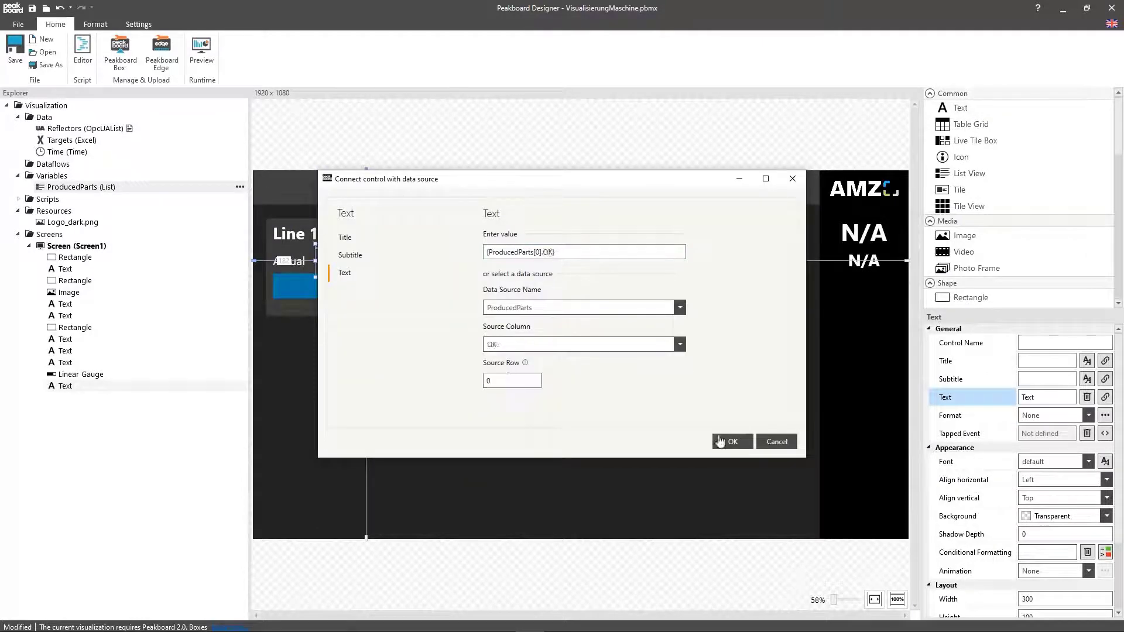
left_click(733, 441)
Set the actual value text's width to 109, height to 63, top to 240 and left to 165
scroll(1053, 504, "down", 2)
double_click(1053, 510)
type("109")
key("Tab")
type("63")
key("Tab")
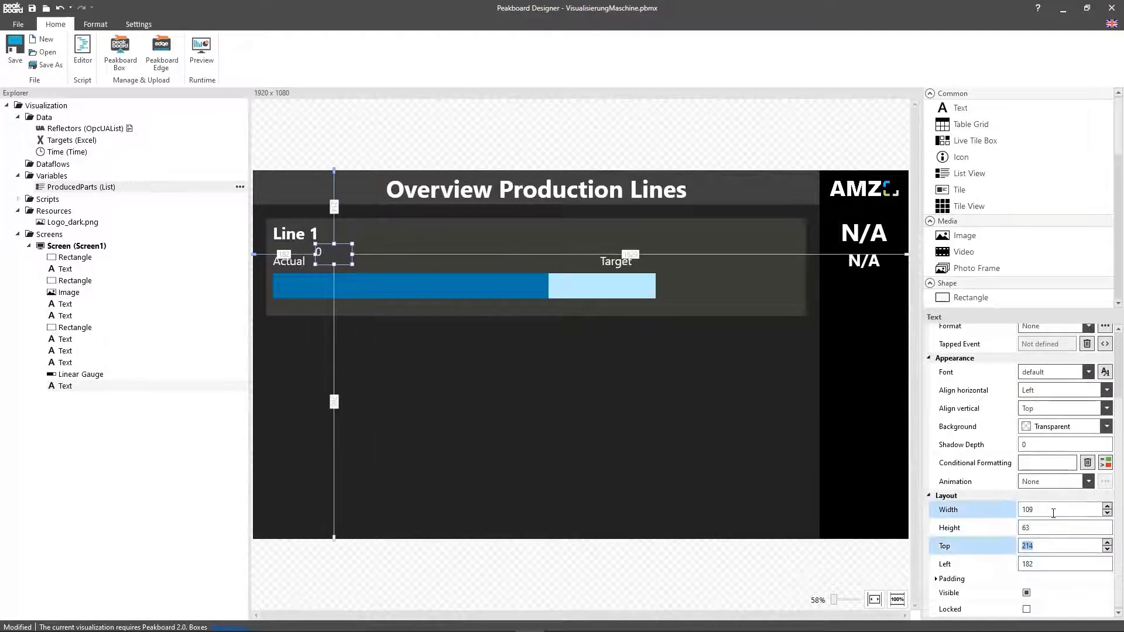
type("240")
key("Tab")
type("165")
Duplicate the actual value text near the Target label and bind the copy to the Targets data source
key("ctrl+v")
left_click_drag(337, 270, 683, 257)
left_click(1106, 397)
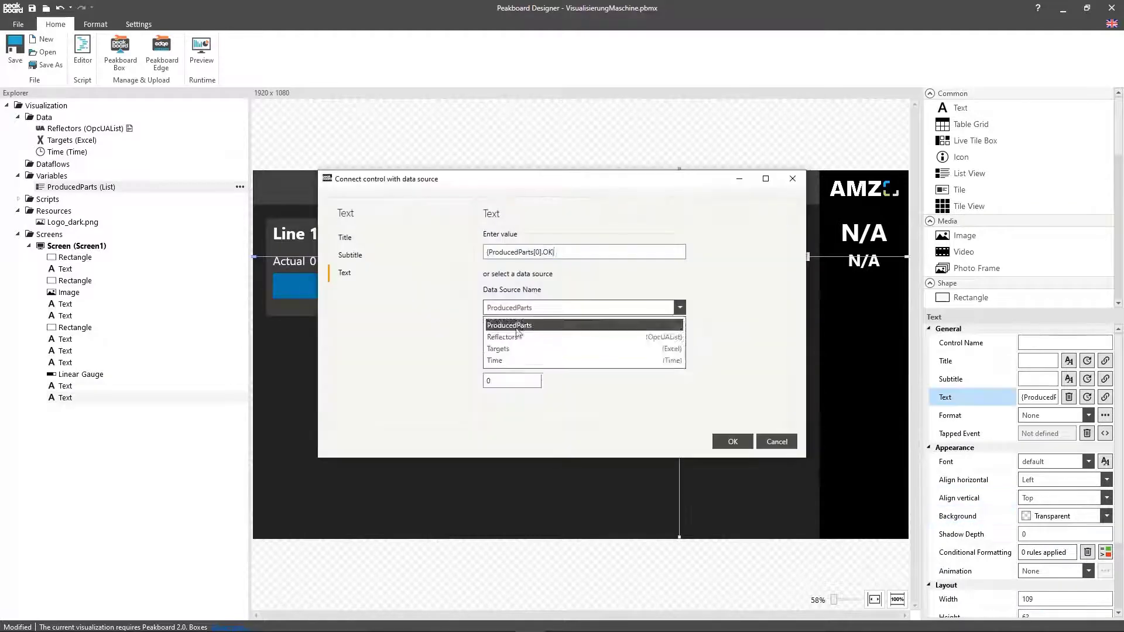
left_click(504, 349)
left_click(585, 344)
left_click(510, 375)
left_click(729, 440)
Align the target value text horizontally to the right and set its top to 240 and left to 1070
left_click(1107, 479)
left_click(1054, 518)
scroll(1053, 516, "down", 2)
double_click(1053, 546)
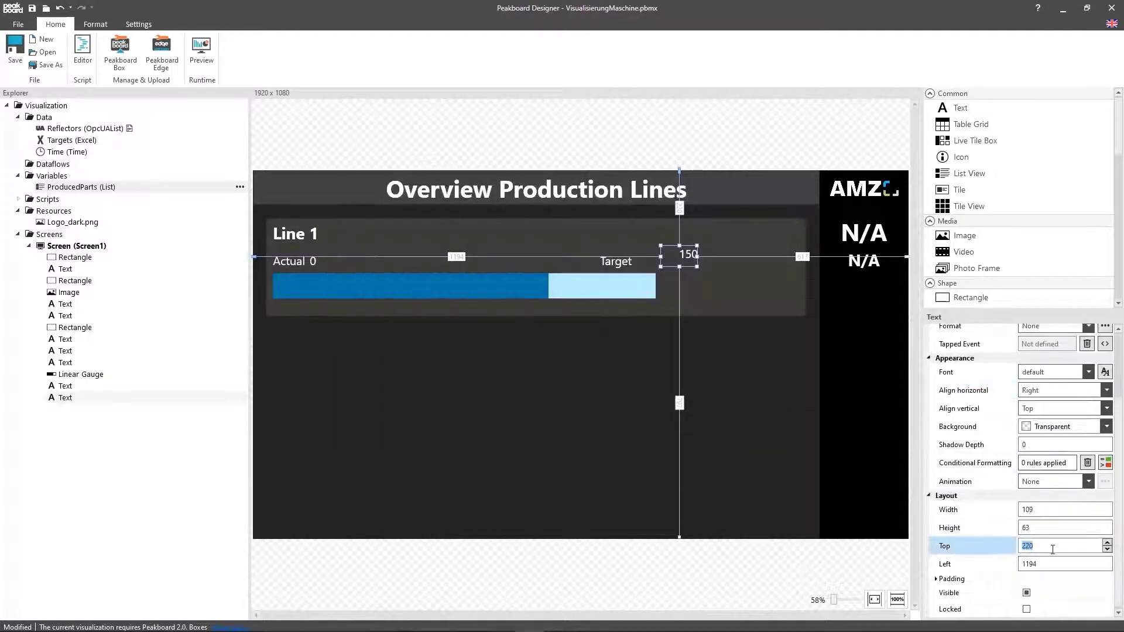
type("240")
key("Tab")
type("1070")
left_click(725, 365)
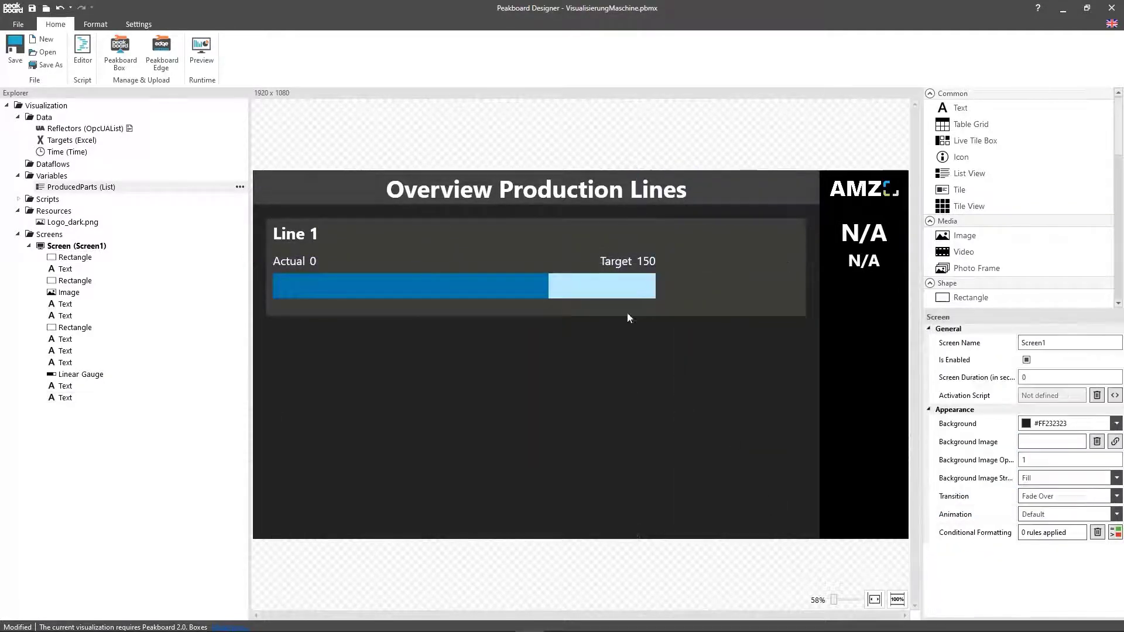
Bind the Line 1 linear gauge's value to ProducedParts and its maximum to the Targets data source
left_click(612, 292)
left_click(1105, 397)
left_click(533, 308)
left_click(505, 349)
left_click(354, 308)
left_click(679, 308)
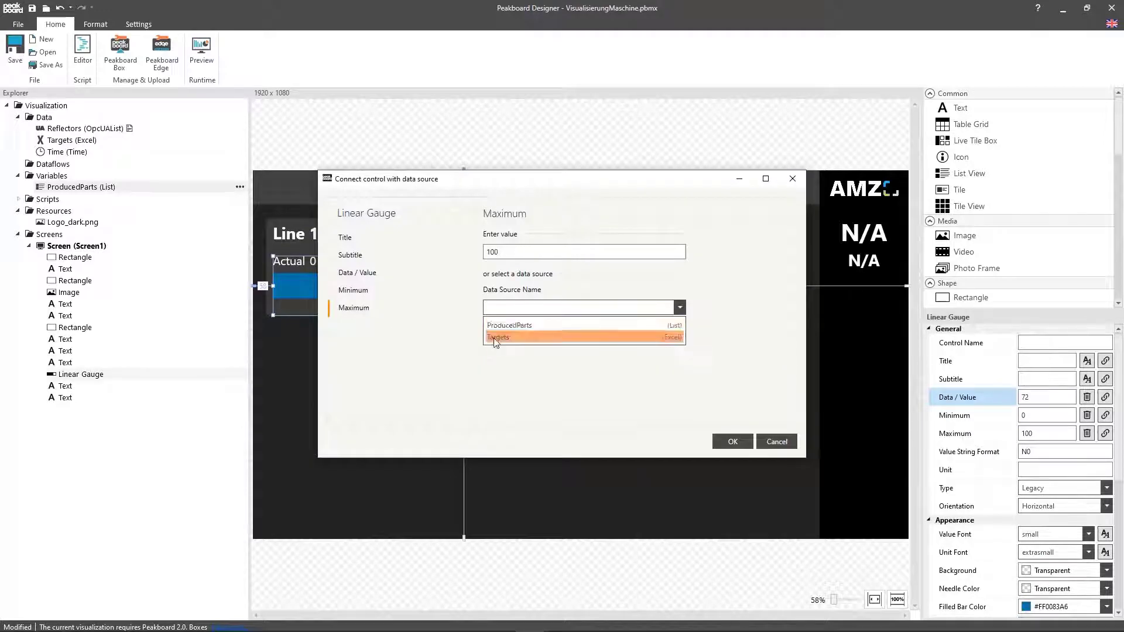
left_click(503, 337)
left_click(732, 441)
left_click(602, 382)
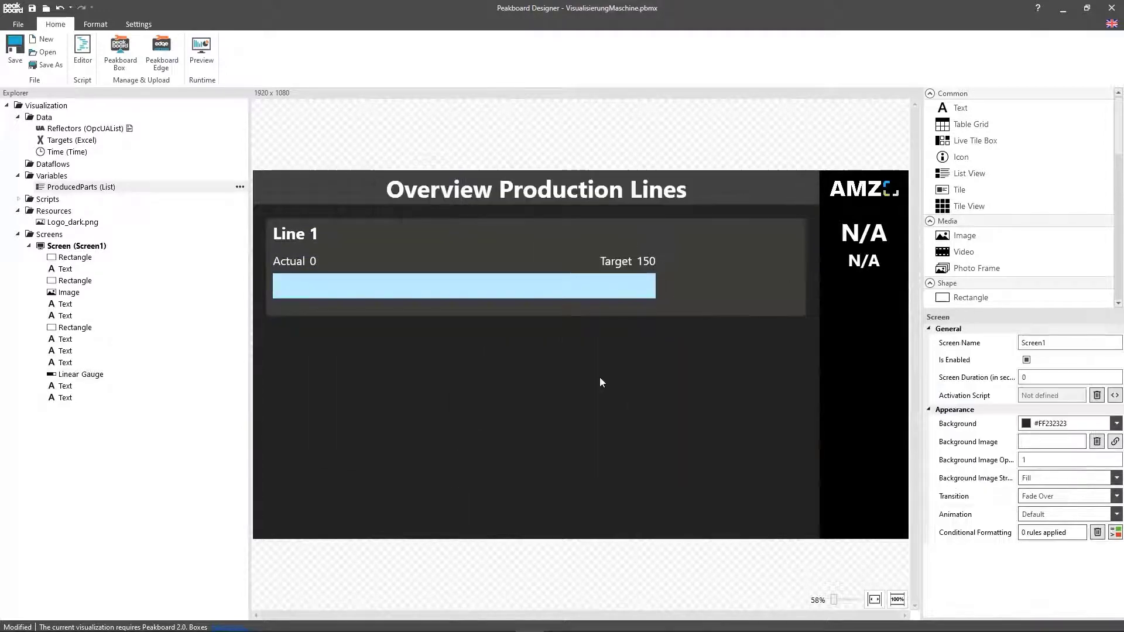
Start a dataflow named DonughtChartValues on the ProducedParts list with a Switch Rows/Columns step
right_click(65, 187)
left_click(81, 224)
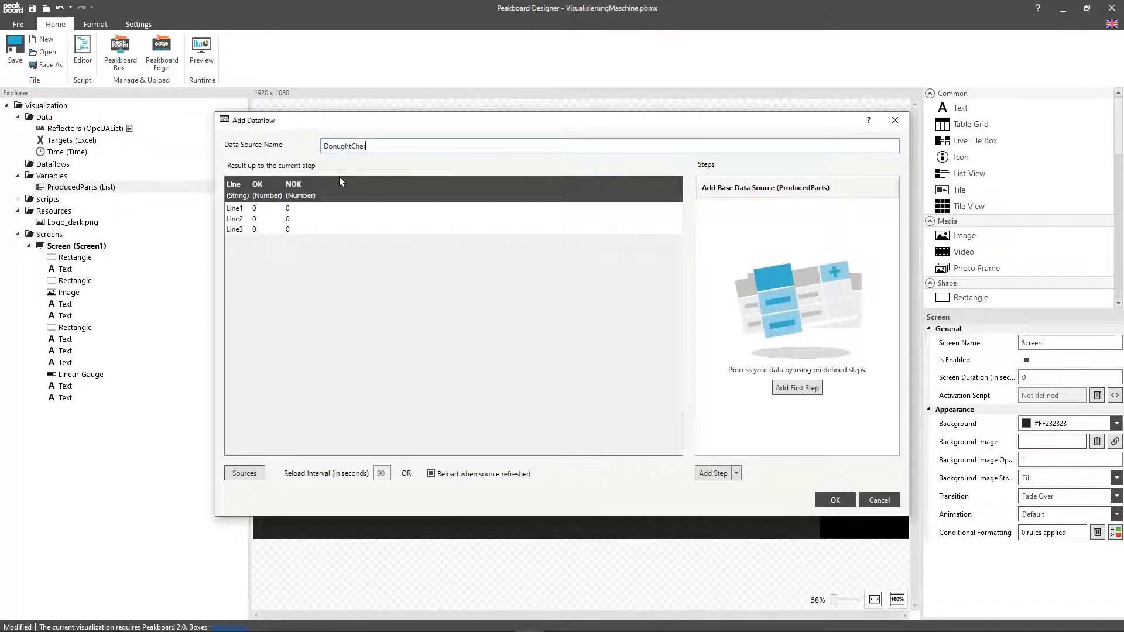
type("lues")
left_click(792, 386)
left_click(740, 185)
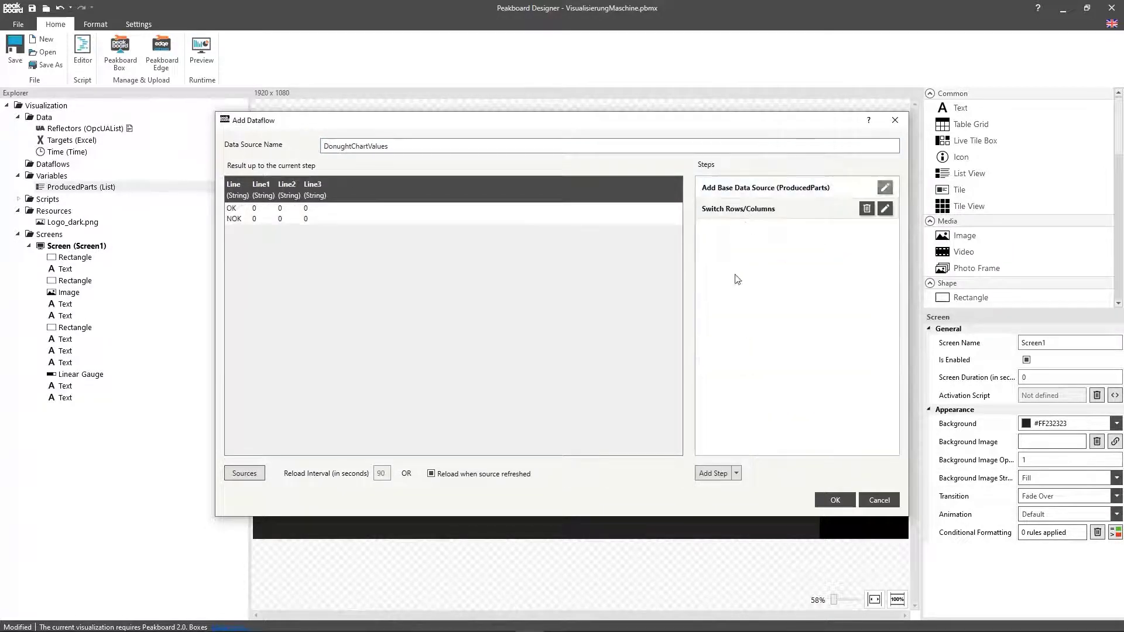
Add a Change Column Data Type step that sets Line1, Line2 and Line3 to Number, and create the dataflow
left_click(707, 474)
left_click(747, 231)
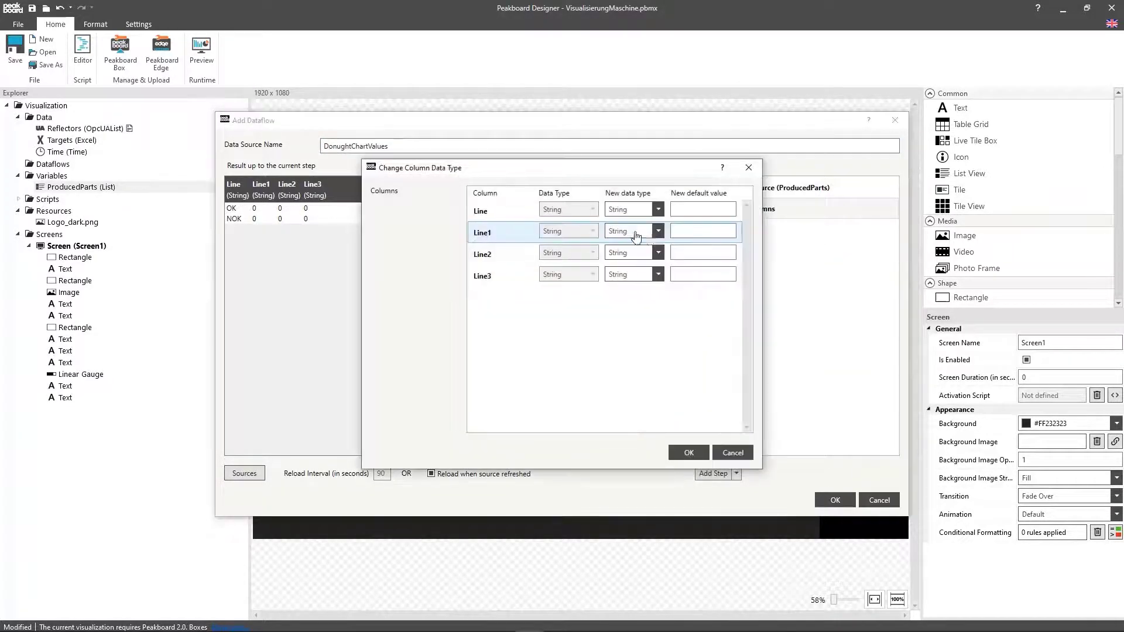
left_click(632, 234)
left_click(622, 258)
left_click(629, 252)
left_click(622, 279)
left_click(629, 274)
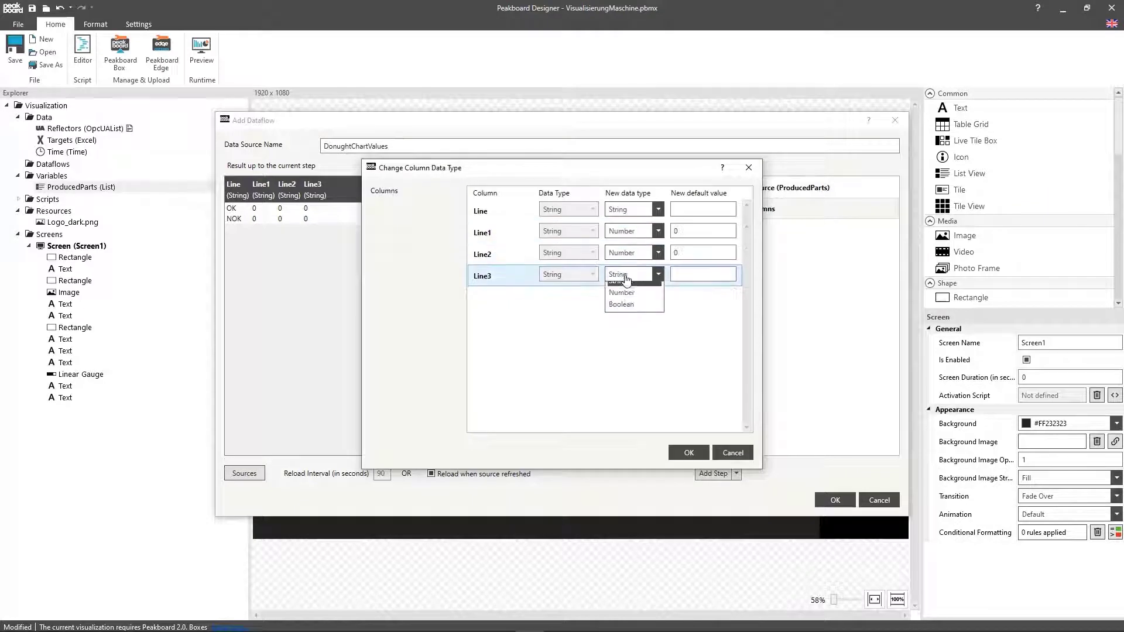
left_click(626, 301)
left_click(689, 453)
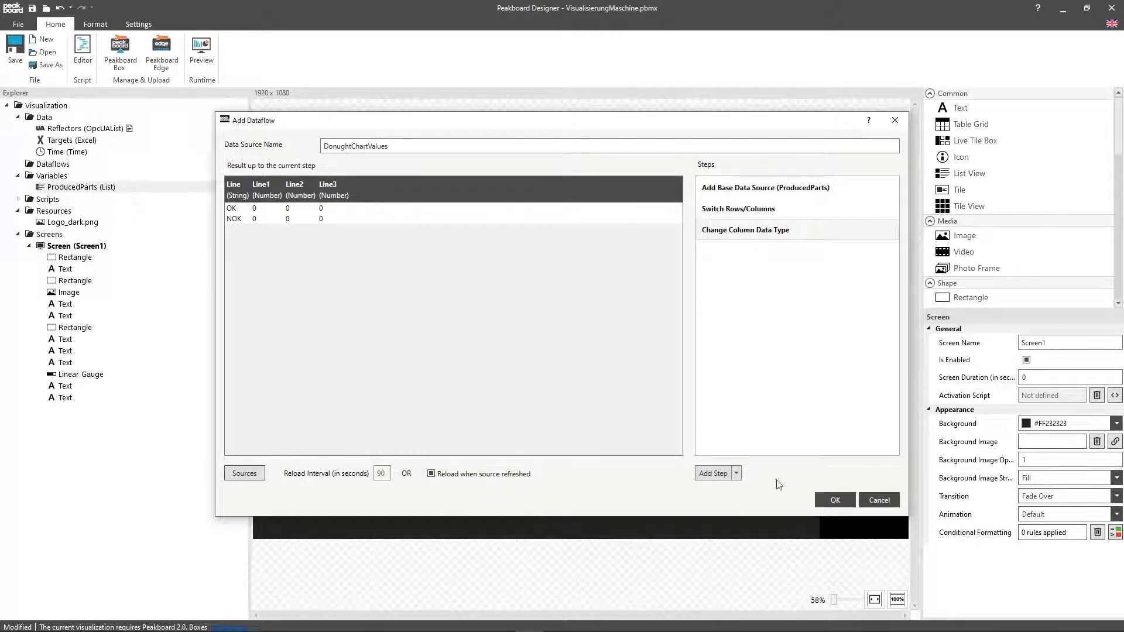
left_click(835, 501)
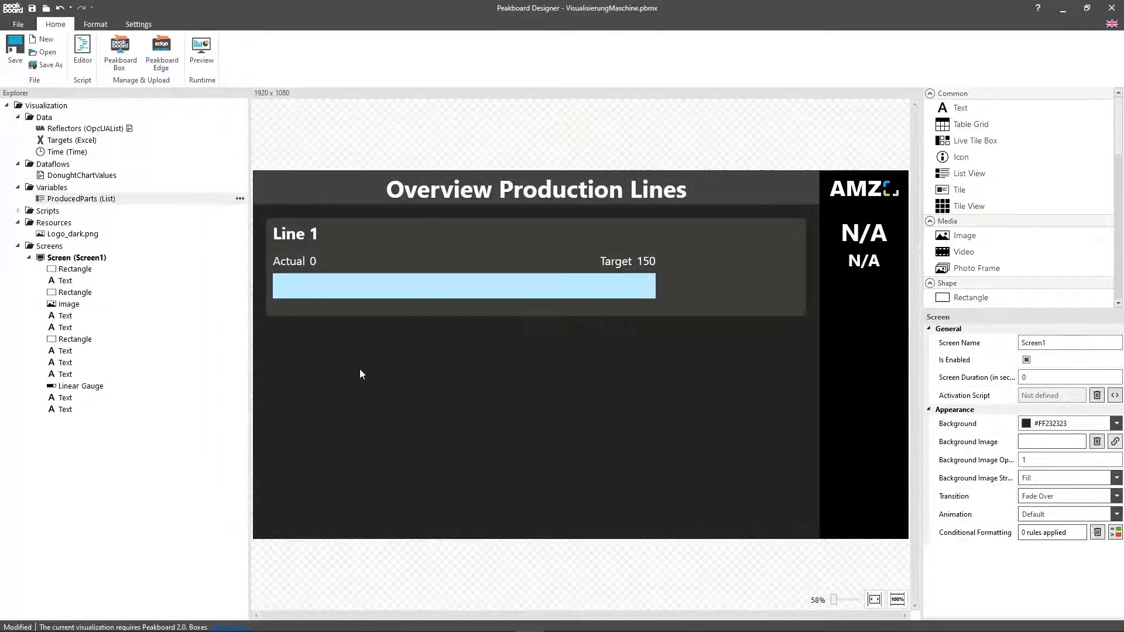
Start a second dataflow on the ProducedParts list and name it Percentages
right_click(75, 202)
left_click(100, 234)
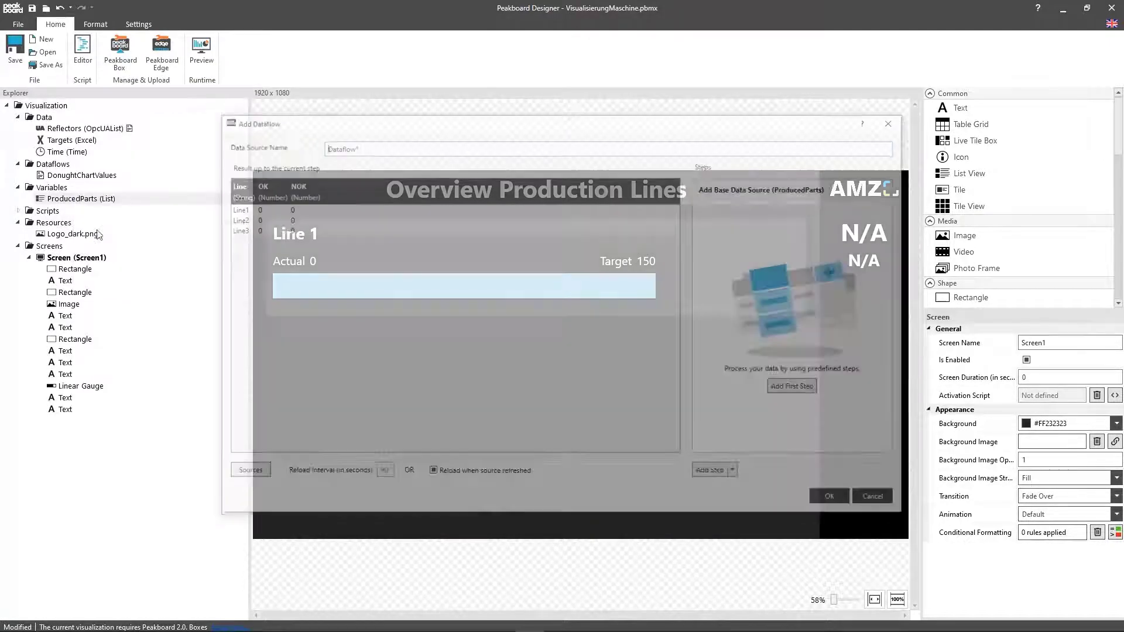
type("Percentages")
Add an Add Column step to the Percentages dataflow with the name PercentageOK and the data type Number
left_click(811, 388)
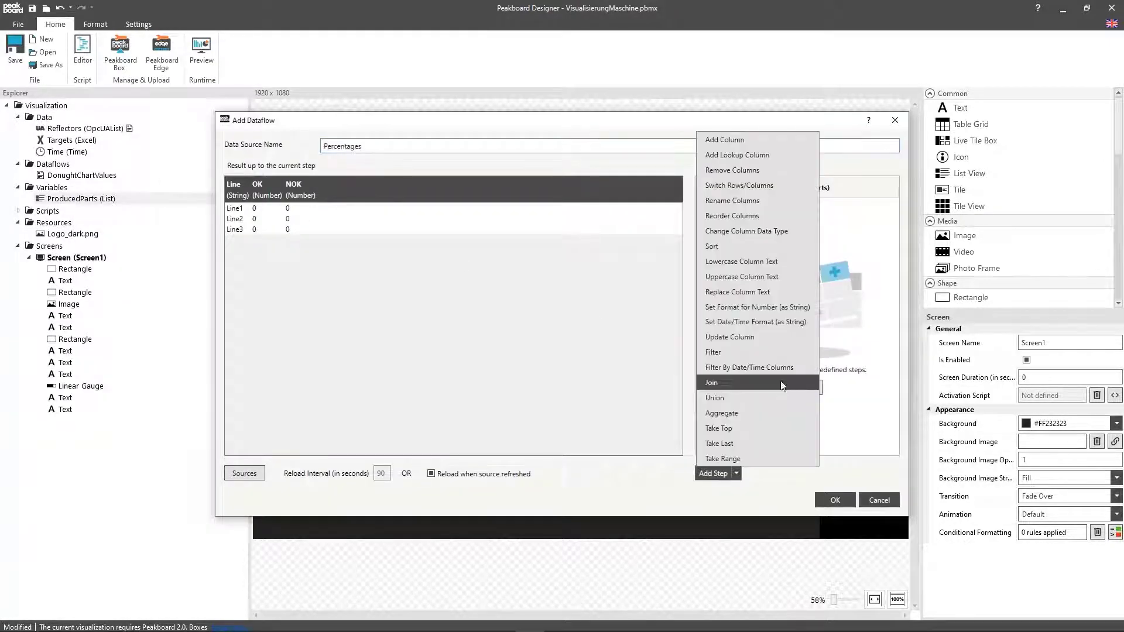
left_click(799, 151)
type("Per")
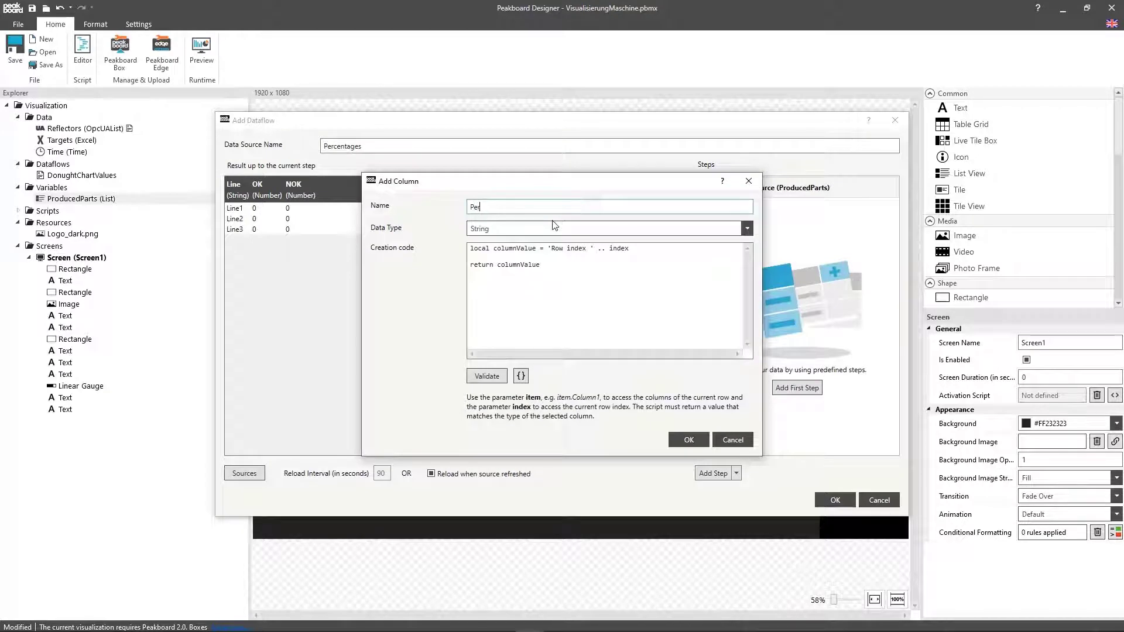
type("centageOK")
left_click(555, 229)
left_click(555, 256)
Replace the column's creation code with return item.OK / (item.OK + item.NOK) and create the dataflow
left_click_drag(541, 265, 419, 234)
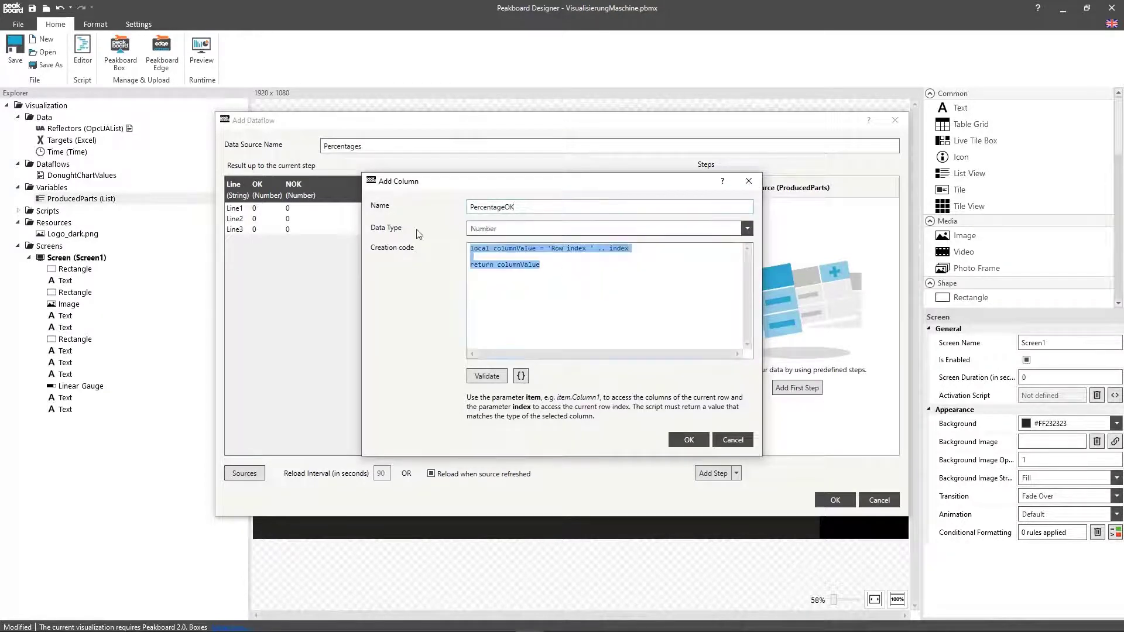
type("return item.OK ")
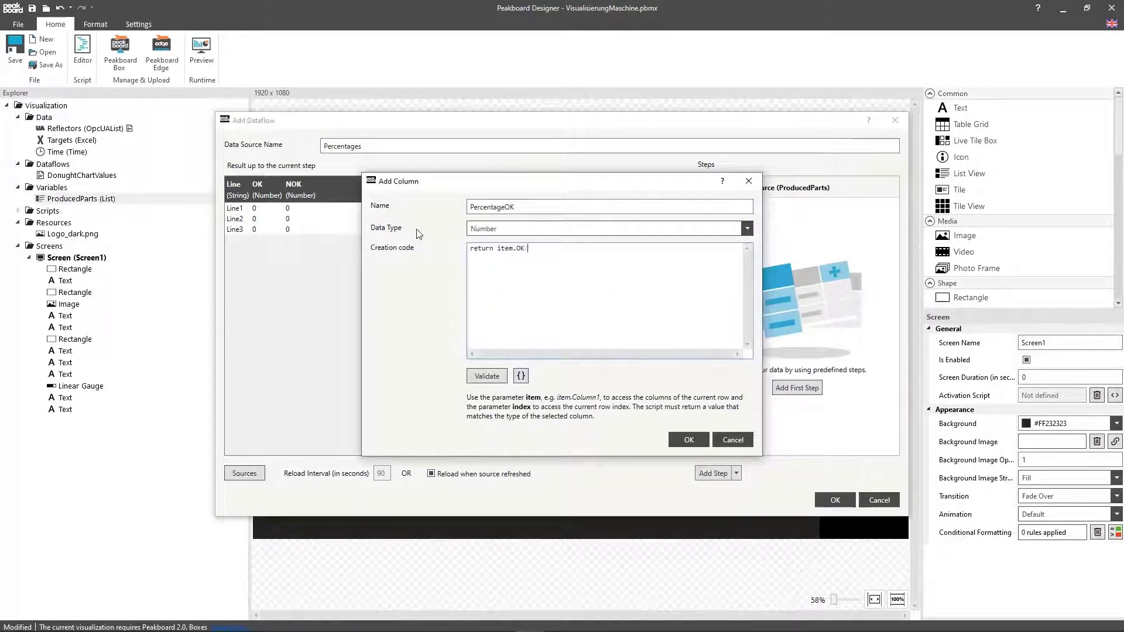
type("/ (item.OK + item.NOK")
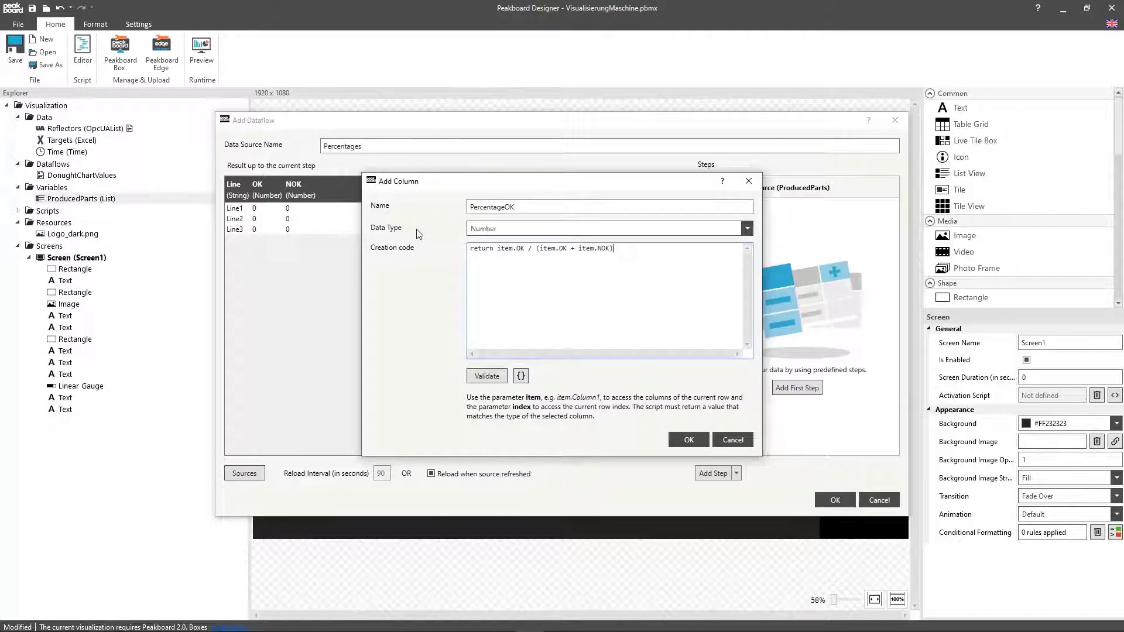
left_click(690, 440)
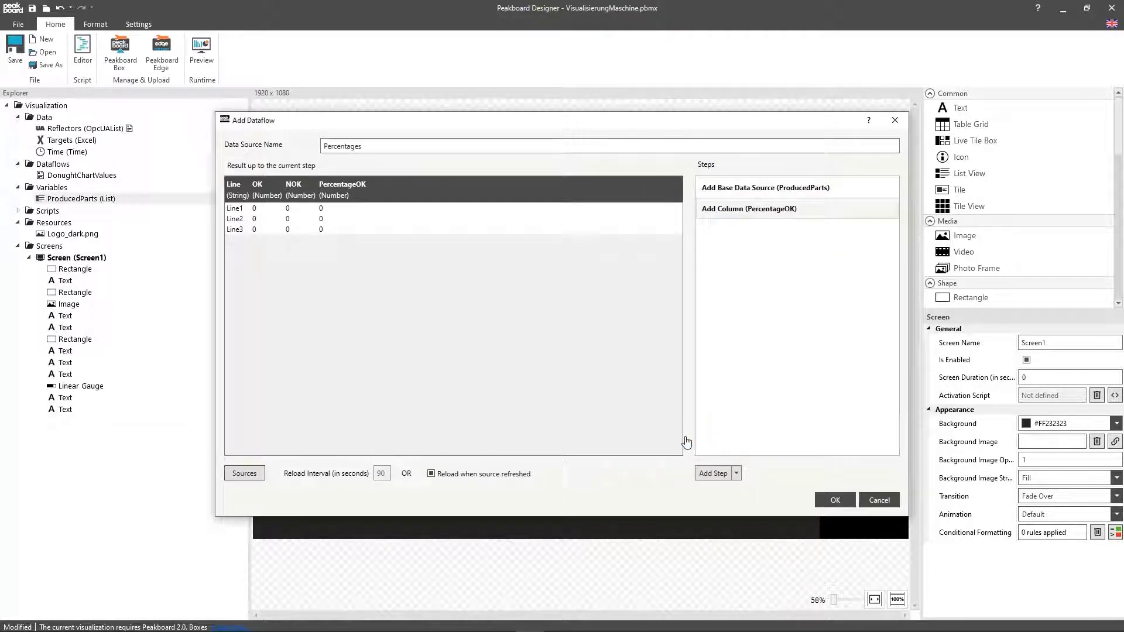
left_click(835, 500)
Open the ProducedParts list for editing and set the OK value of Line1, Line2 and Line3 to 5
double_click(81, 210)
left_click(517, 210)
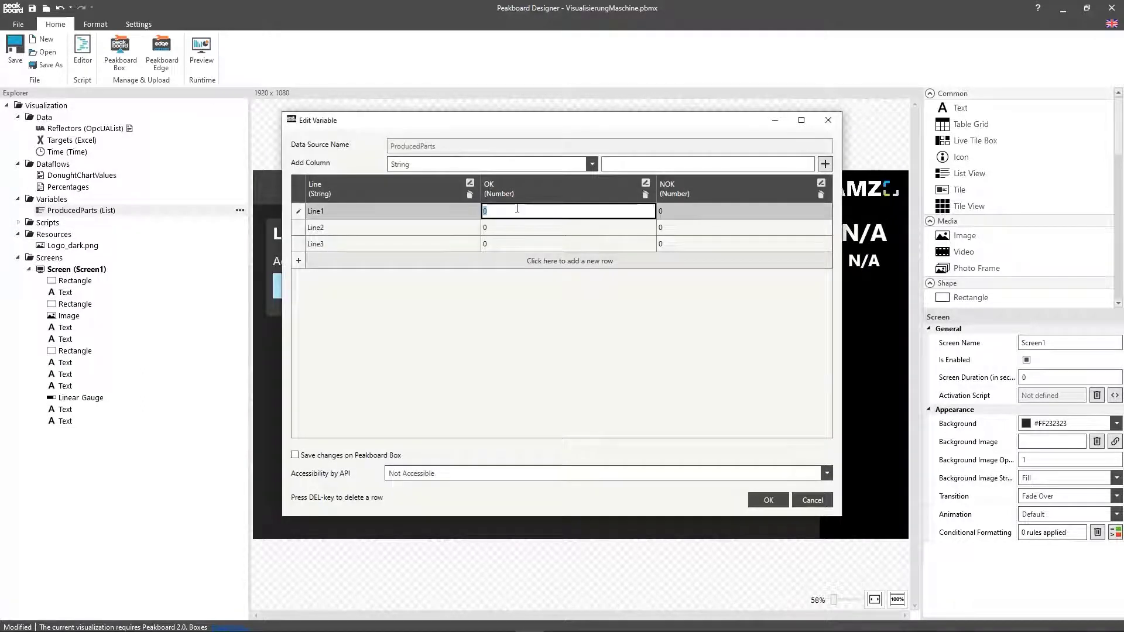
left_click(515, 227)
type("5")
left_click(497, 244)
type("5")
Set the NOK value of all three lines to 1 and save the ProducedParts list
left_click(679, 211)
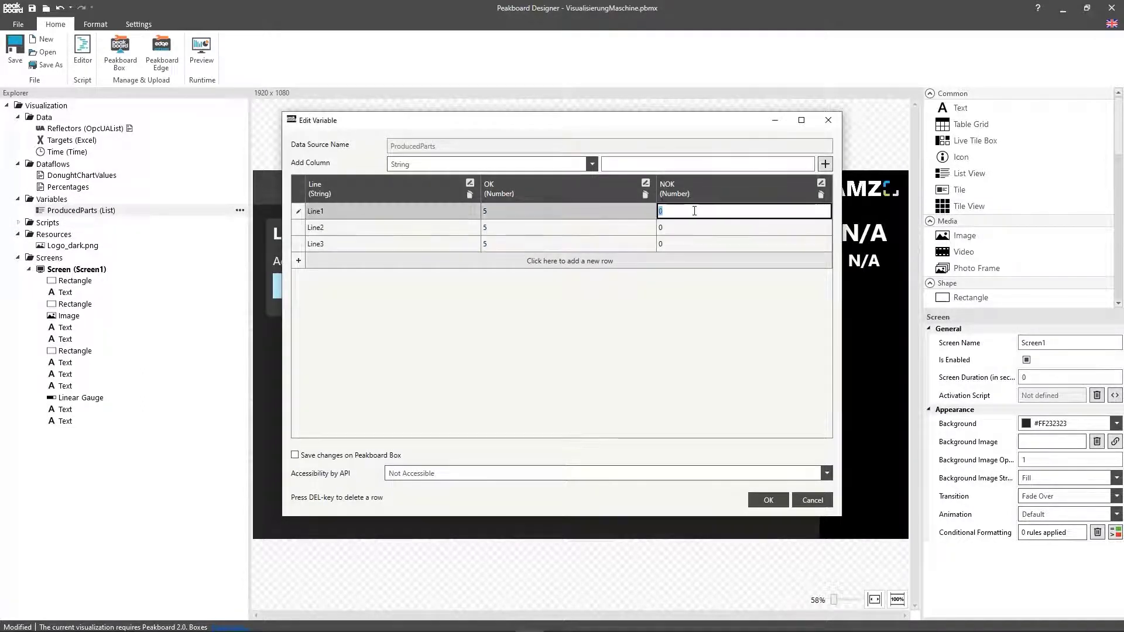
type("1")
left_click(712, 227)
type("1")
left_click(697, 246)
type("1")
left_click(769, 501)
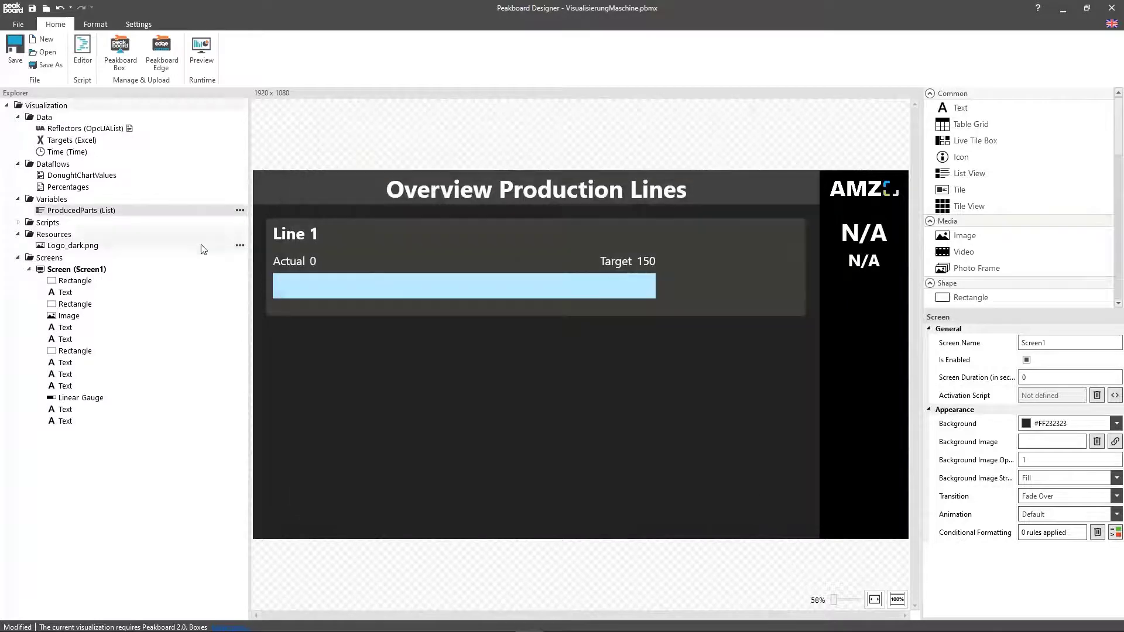
Check the results of the DonughtChartValues and Percentages dataflows with the new sample values
double_click(82, 176)
left_click(834, 500)
double_click(69, 188)
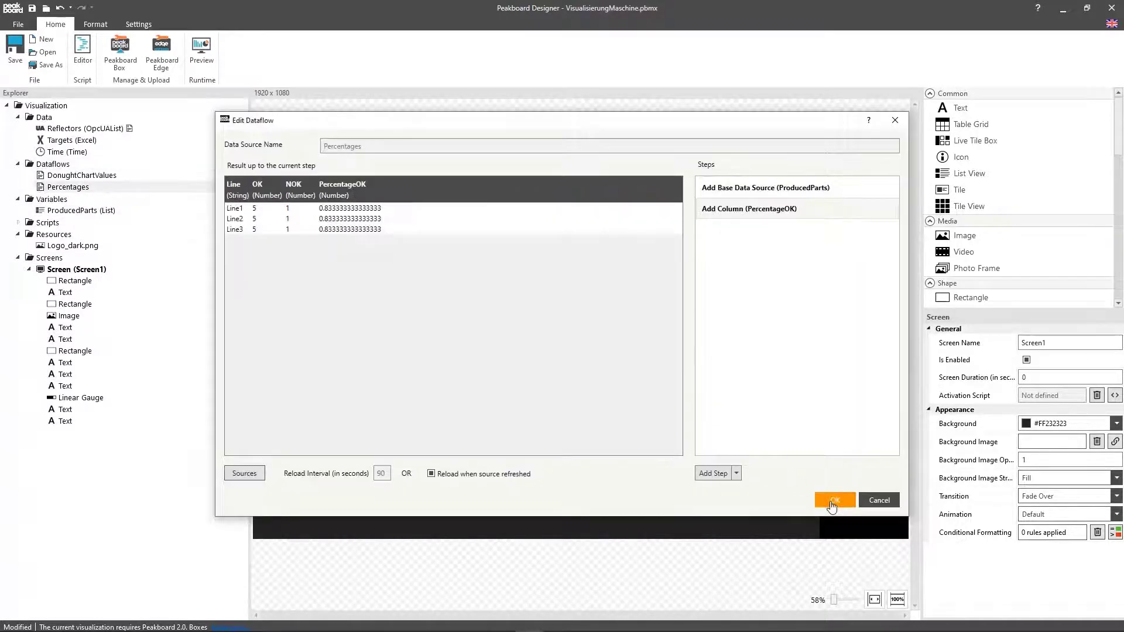
left_click(834, 501)
left_click(609, 287)
left_click(1049, 400)
left_click(733, 436)
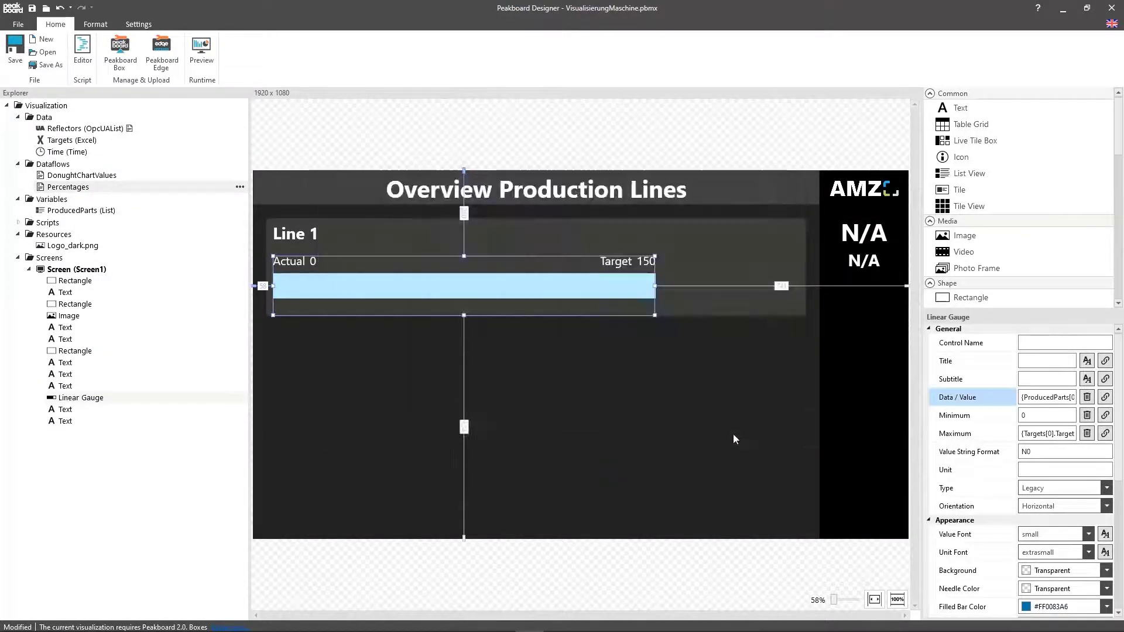
left_click(729, 433)
Place a chart below the Line 1 panel with a Doughnut series from DonughtChartValues, using Line as X axis and Line1 as Y axis
scroll(1019, 234, "down", 5)
left_click_drag(964, 241, 588, 381)
double_click(580, 381)
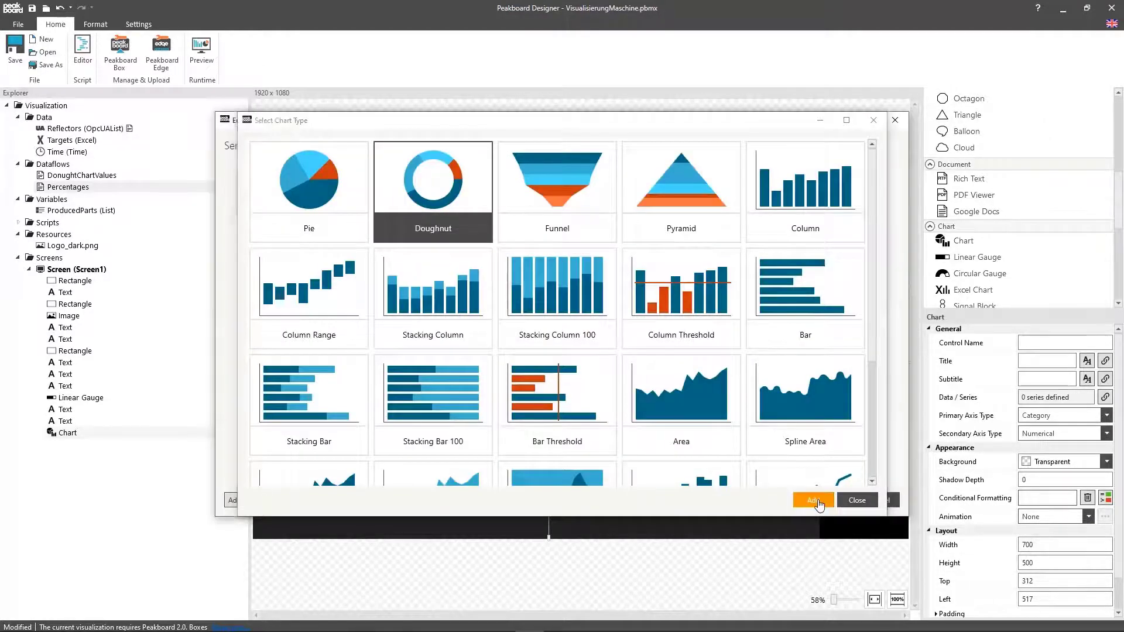
double_click(473, 199)
left_click(473, 199)
left_click(472, 243)
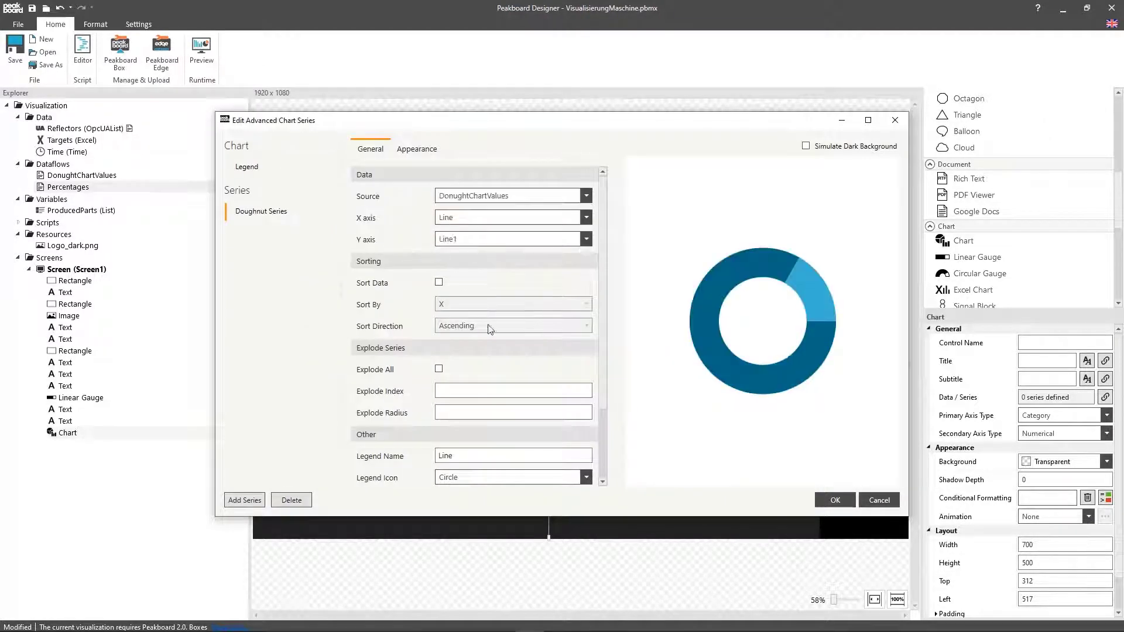
Set the doughnut series' coefficient to 0.5 and remove the default entries from its custom colours
scroll(490, 329, "down", 3)
type("0.5")
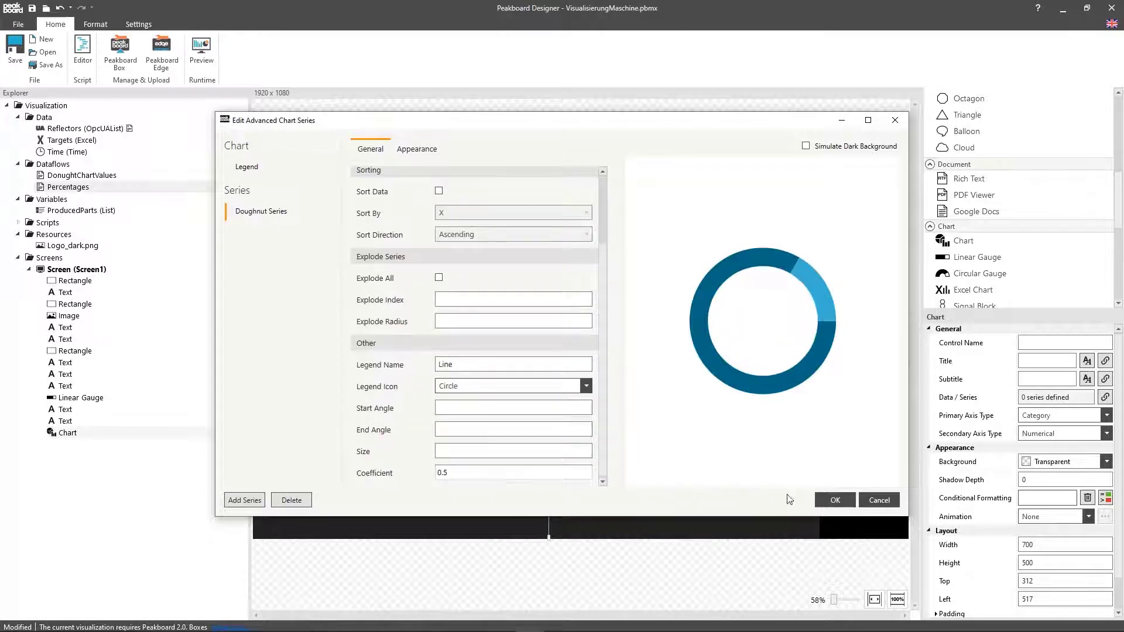
left_click(413, 147)
left_click(481, 172)
left_click(714, 260)
left_click(715, 260)
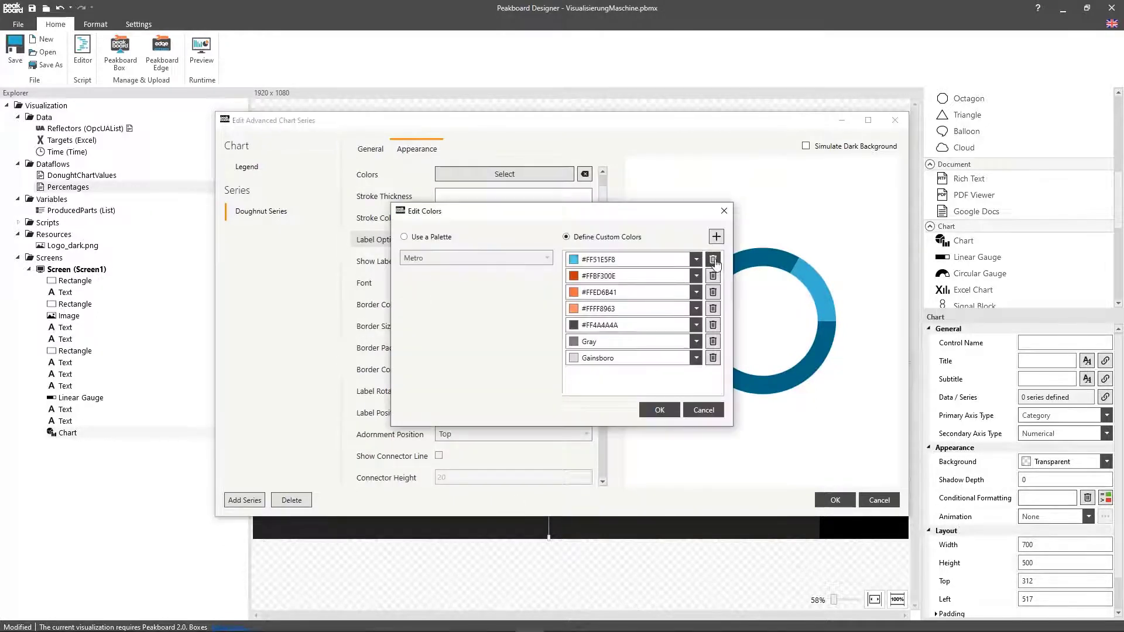
left_click(715, 261)
left_click(715, 261)
left_click(715, 260)
left_click(715, 261)
Define custom colours #FF6CB200 and #FFFF8000 for the doughnut series and apply them
left_click(716, 236)
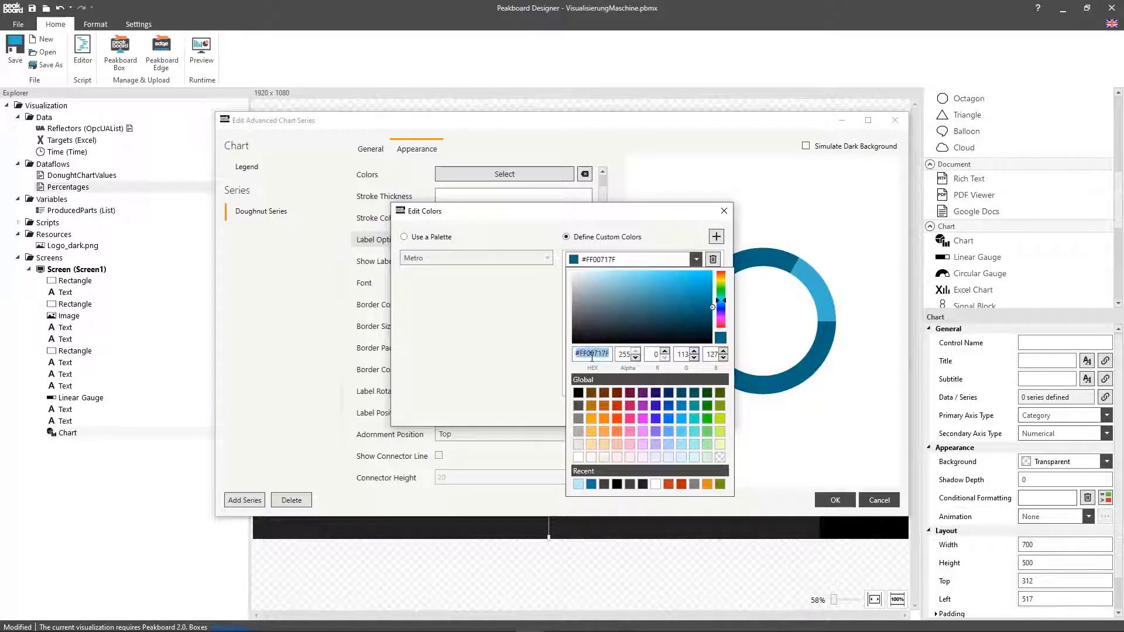
key("Return")
left_click(511, 323)
left_click(717, 236)
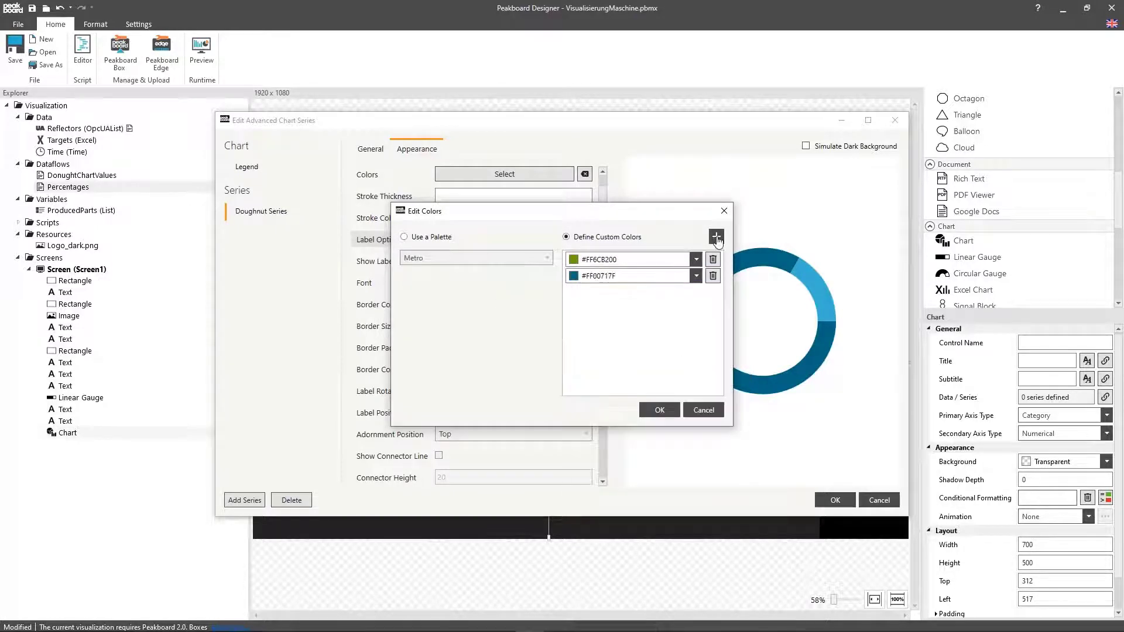
left_click(696, 276)
left_click_drag(609, 369, 465, 377)
type("#FFFF8000")
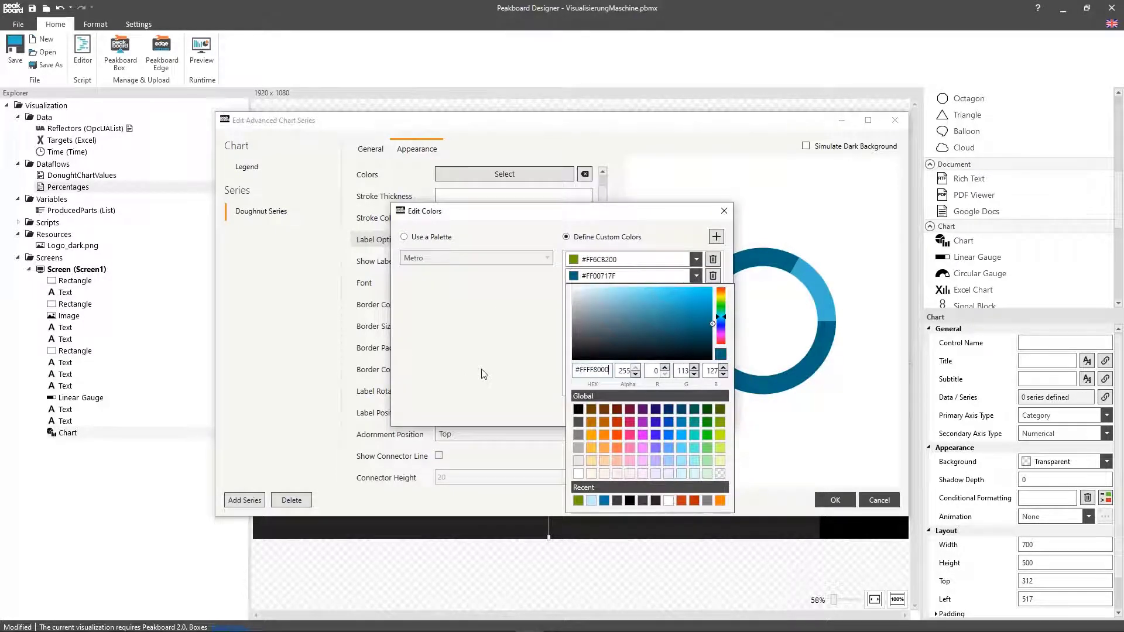
key("Return")
left_click(667, 409)
Show the chart's legend, simulate a dark background in the preview, and apply the chart settings
left_click(371, 149)
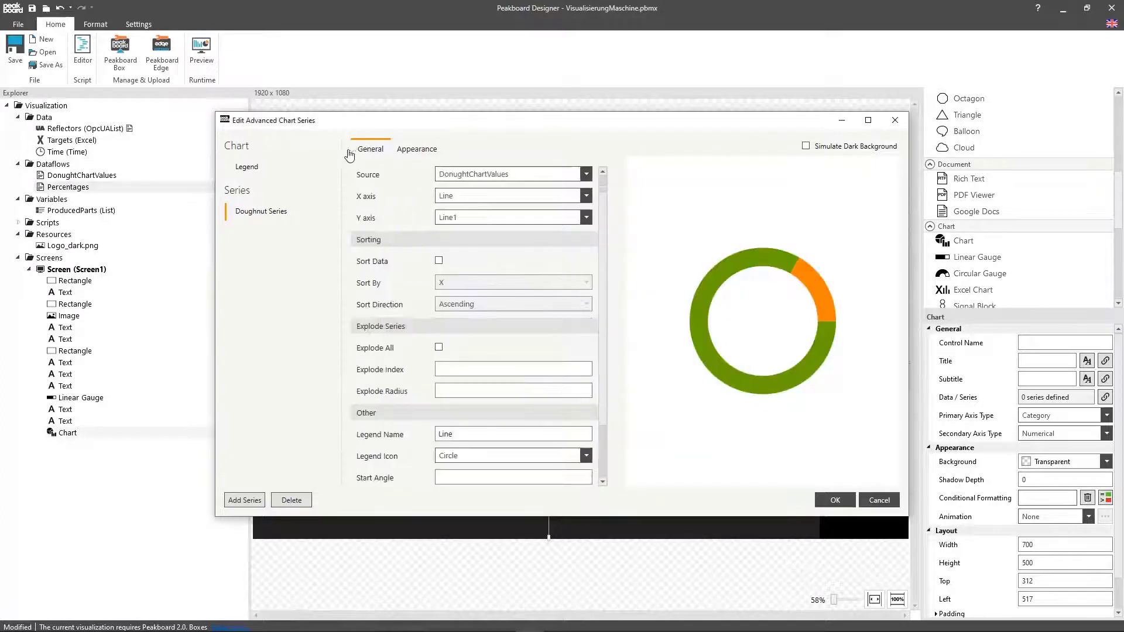
left_click(257, 166)
left_click(443, 174)
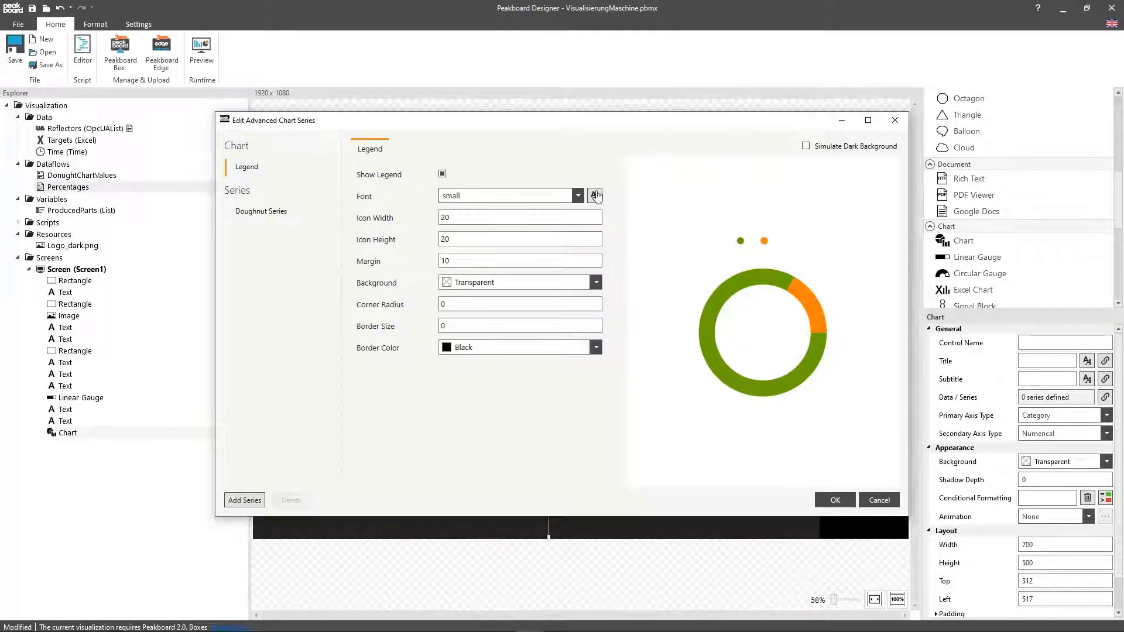
left_click(807, 147)
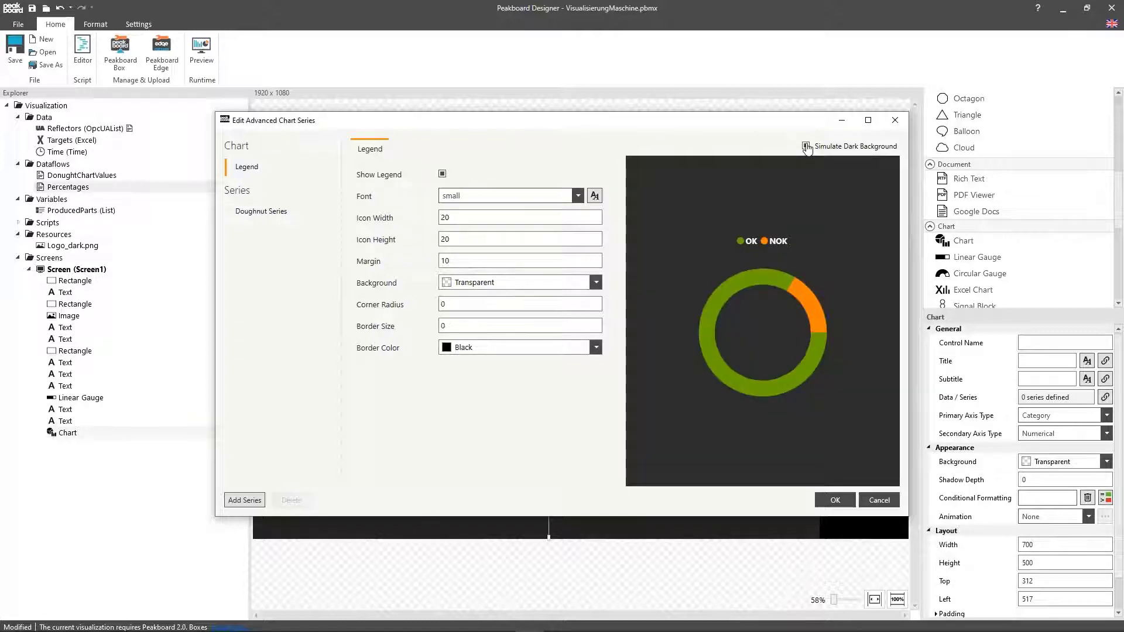
left_click(829, 497)
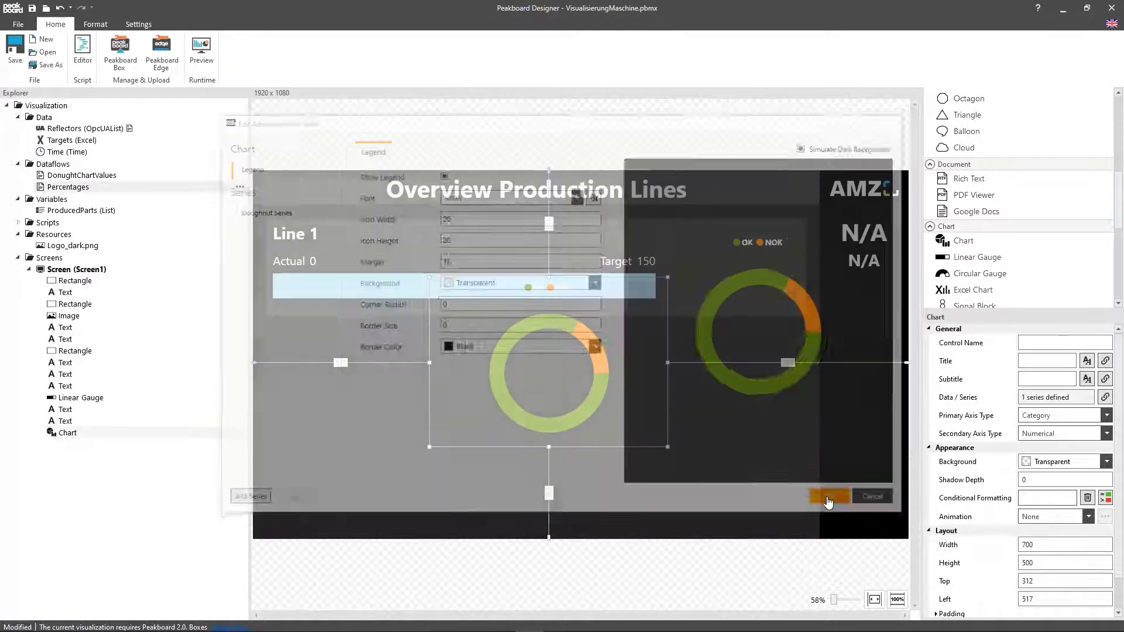
Fit the doughnut chart into the free area of the Line 1 panel with width 427, top 139 and left 1194
left_click_drag(568, 384, 700, 352)
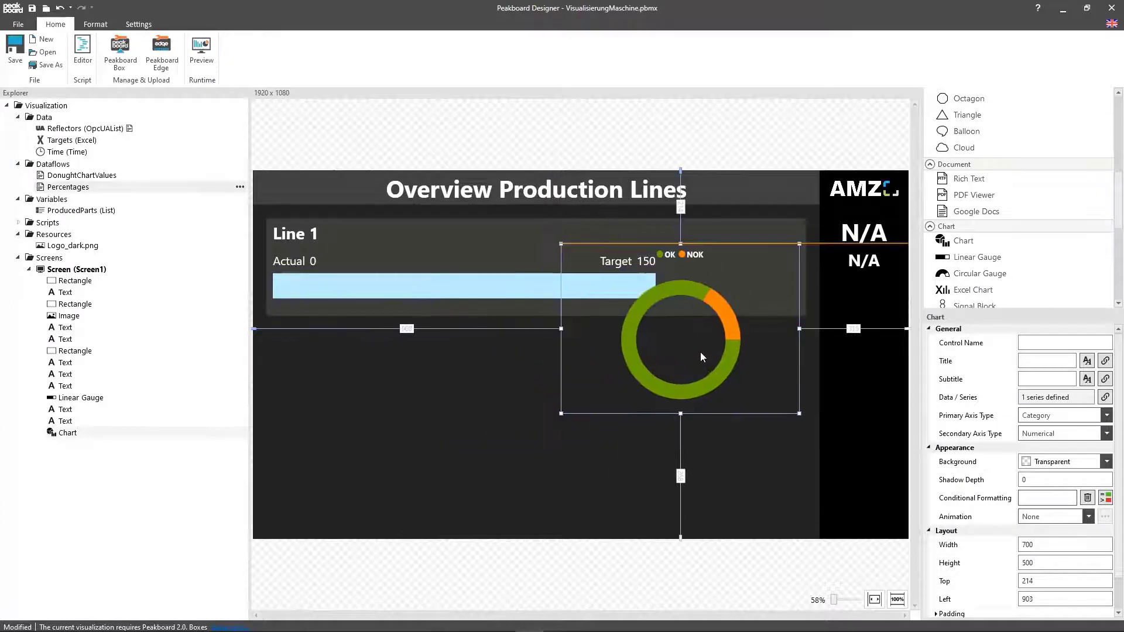
left_click(1038, 544)
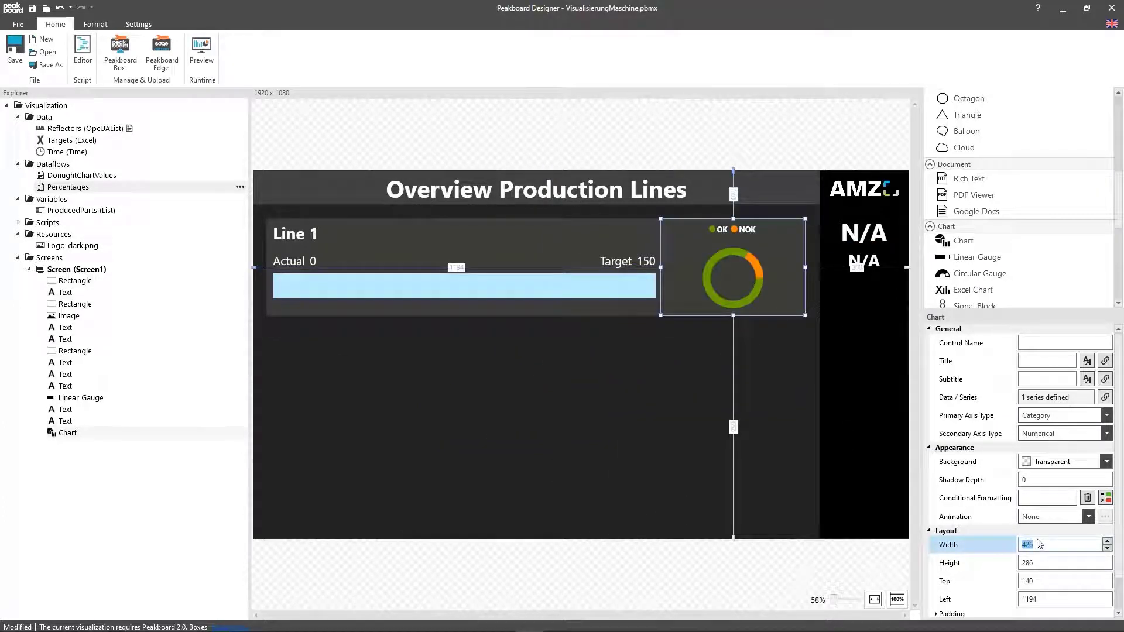
type("427")
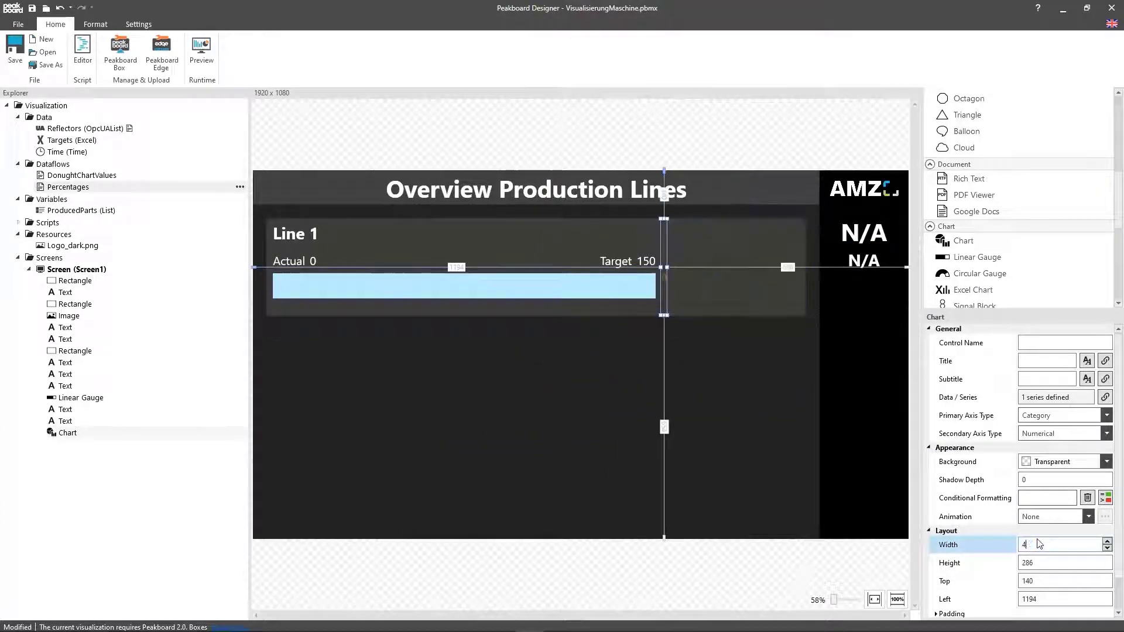
key("Tab")
key("Tab")
type("139")
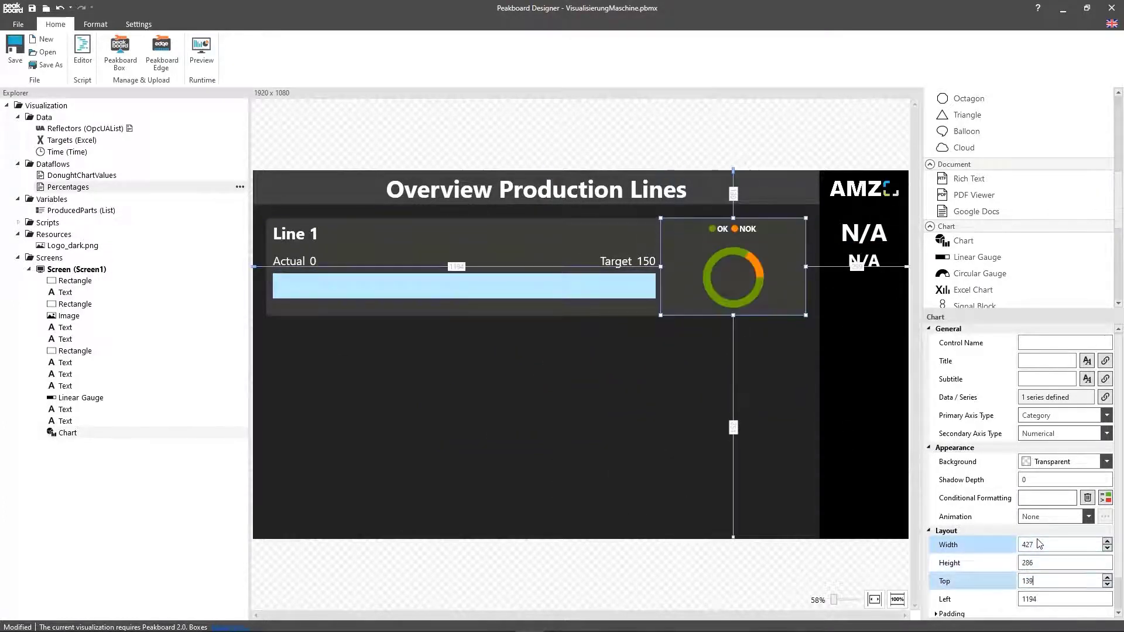
key("Tab")
type("1194")
left_click(747, 451)
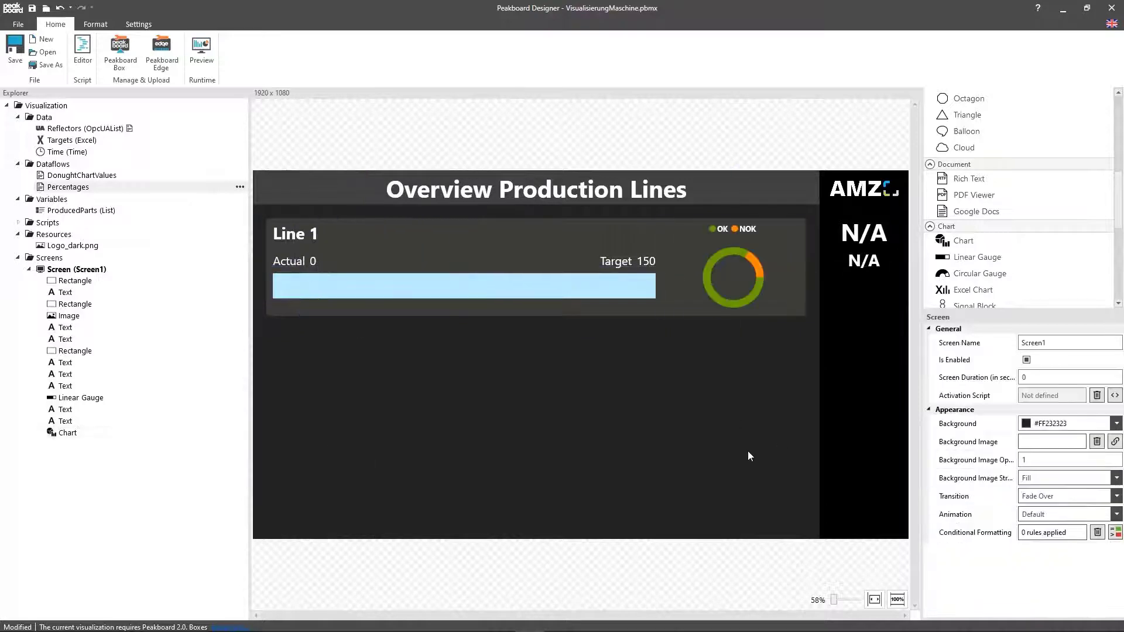
Place a text over the Line 1 doughnut and link it to the PercentageOK column of the Percentages dataflow
scroll(966, 176, "up", 5)
double_click(963, 110)
left_click_drag(269, 191, 732, 275)
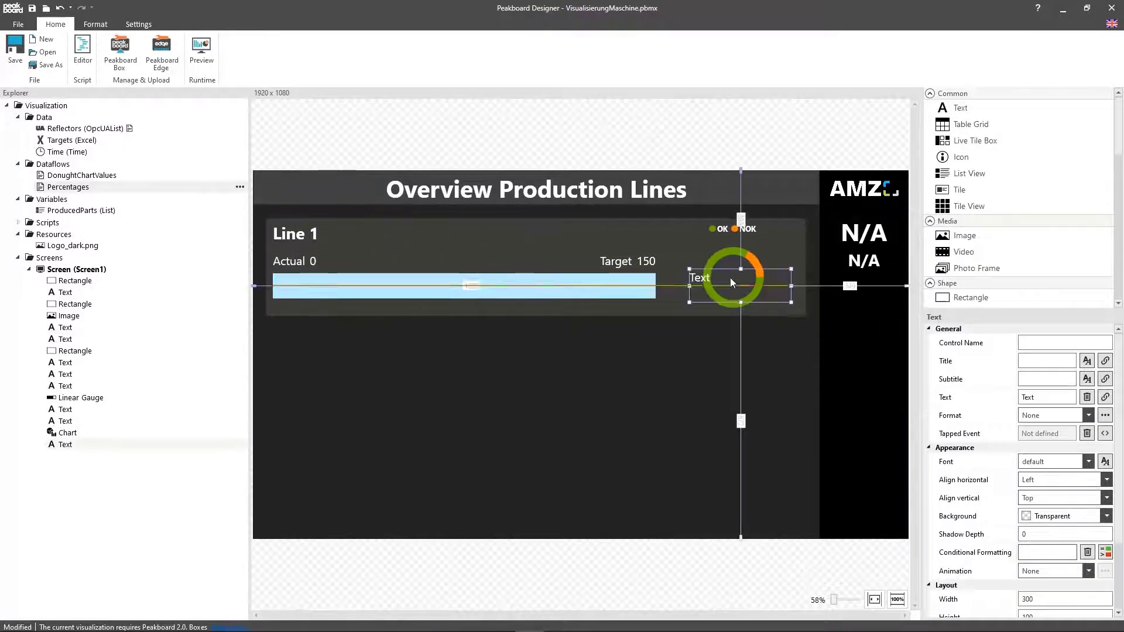
left_click(1105, 397)
left_click(529, 308)
left_click(506, 337)
left_click(579, 344)
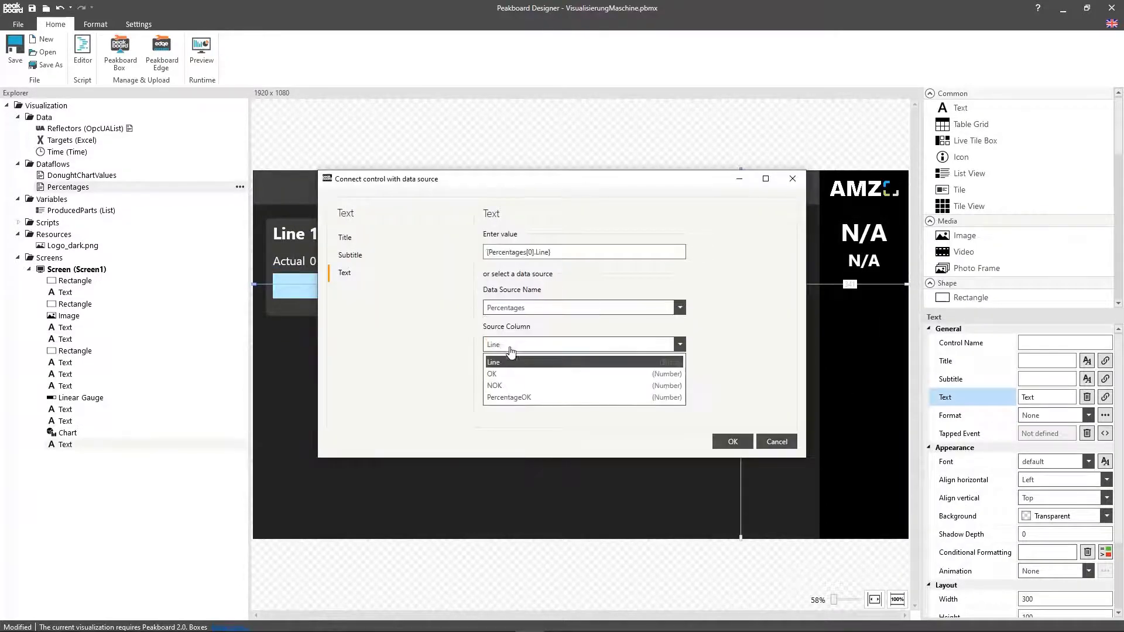
left_click(513, 364)
left_click(729, 443)
Format the text over the doughnut as a percentage with 0 decimals
left_click(1053, 416)
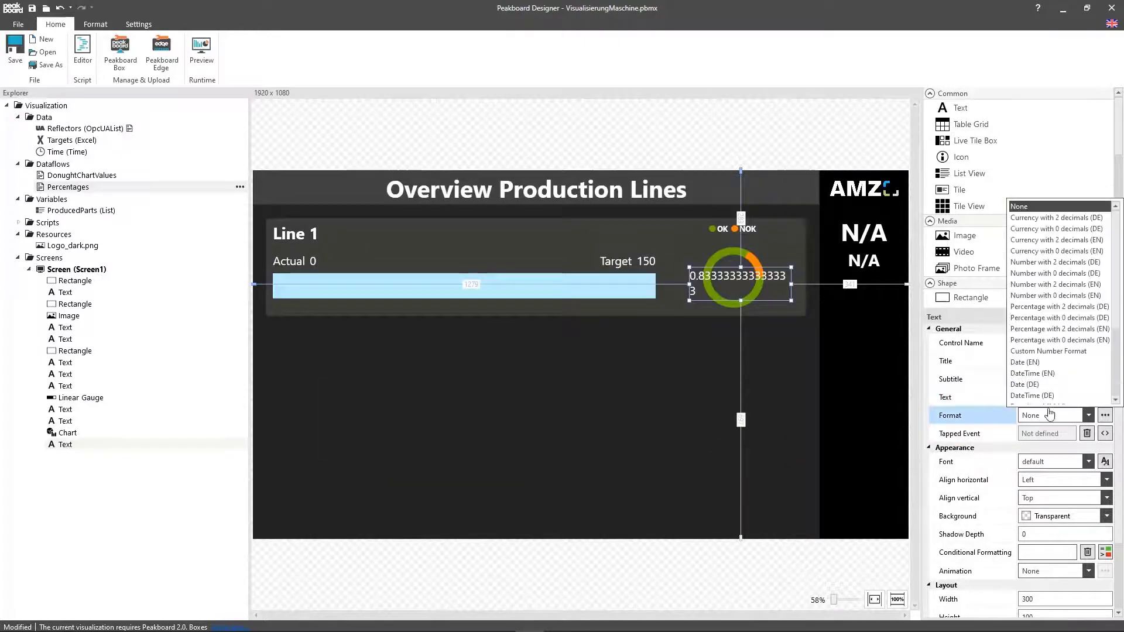
left_click(1048, 296)
left_click(772, 345)
Give the percentage text the header4 font, centre it horizontally and vertically, and set its width to 242
left_click(722, 279)
scroll(1054, 394, "down", 3)
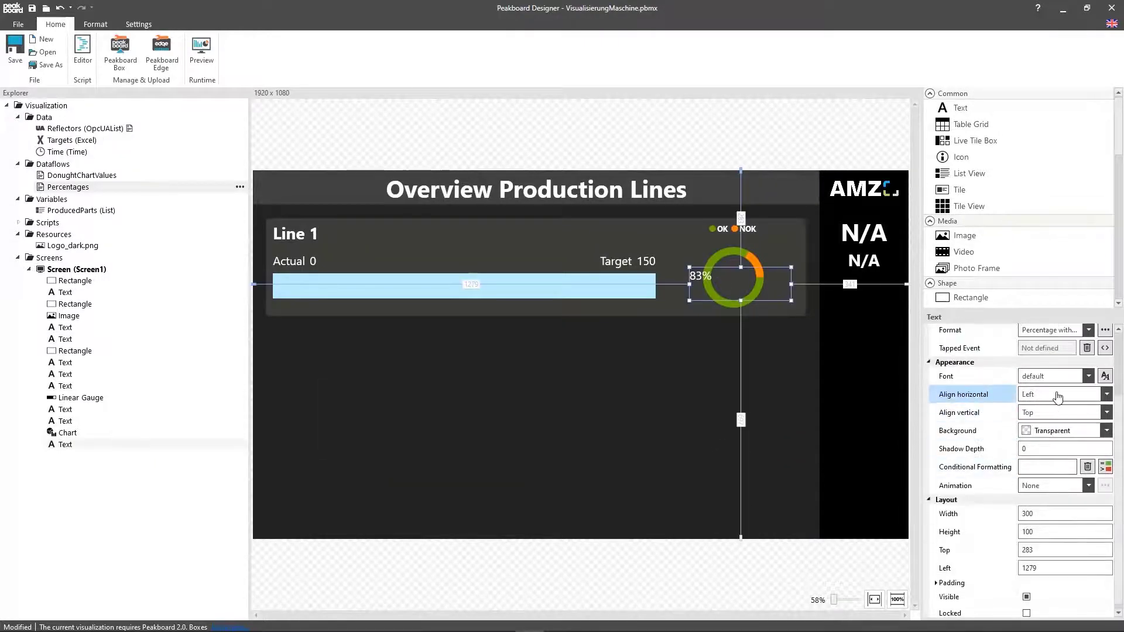
left_click(1036, 494)
left_click(1045, 396)
left_click(1042, 423)
left_click(1042, 415)
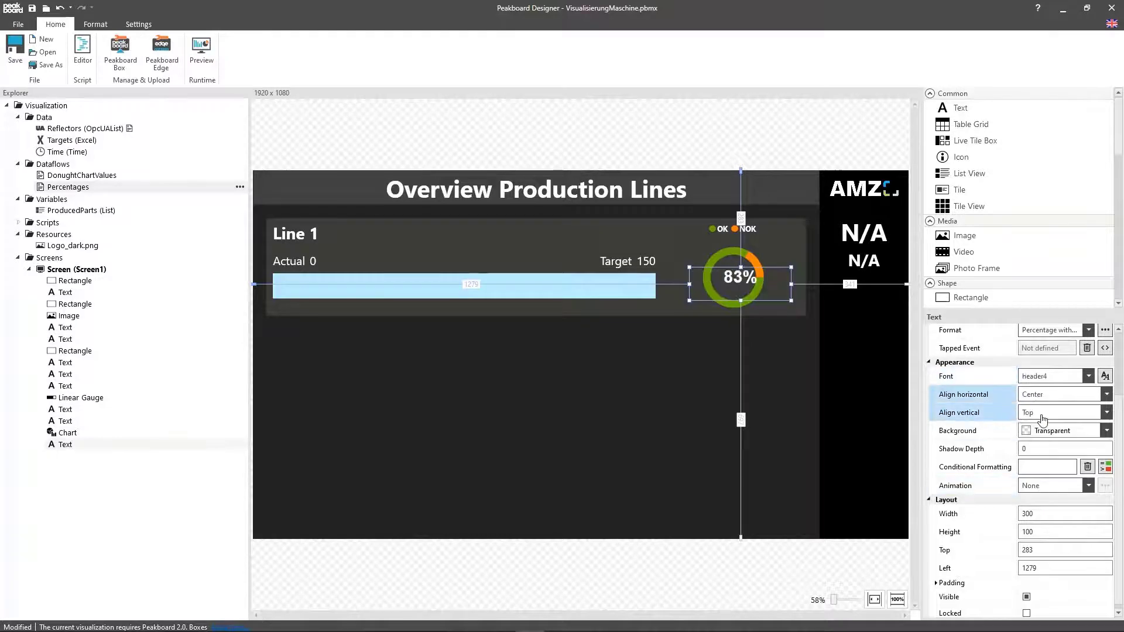
left_click(1041, 441)
double_click(1051, 509)
type("242")
key("Tab")
Duplicate all Line 1 panel elements twice to form two more panels stacked below it
left_click_drag(256, 322, 269, 515)
key("ctrl+c")
key("ctrl+v")
key("ctrl+v")
left_click(287, 565)
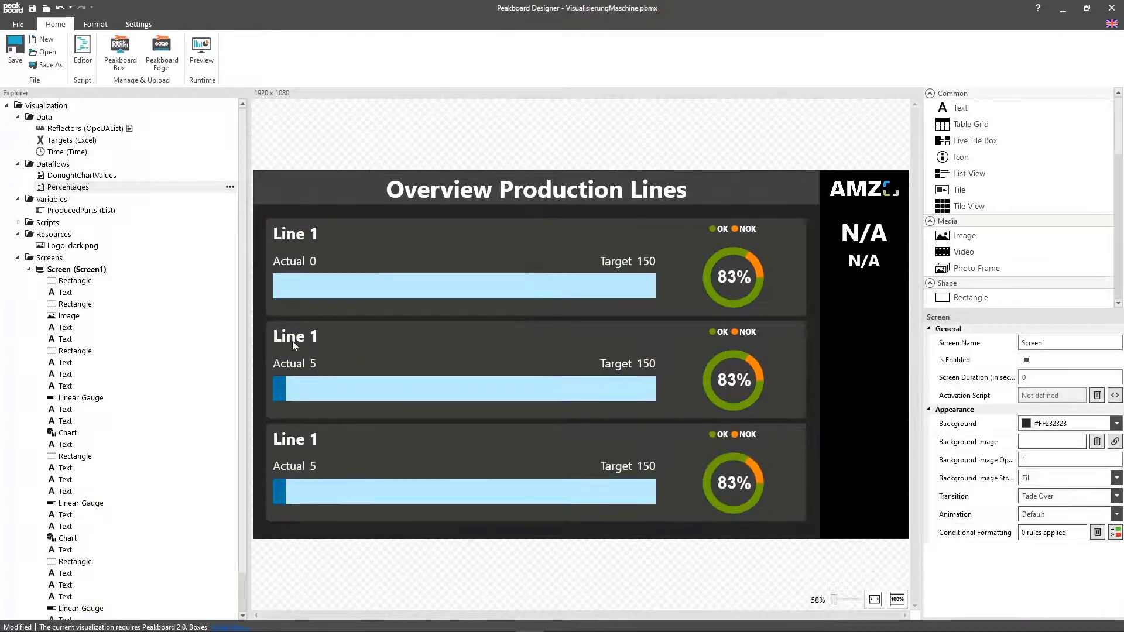
Change the titles of both copied panels to Line 2
double_click(293, 339)
key("BackSpace")
type("2")
double_click(306, 443)
key("BackSpace")
type("2")
Link the Actual values of the copied panels to their own ProducedParts rows, using source row 2 for the third panel
left_click(317, 365)
left_click(314, 466)
left_click(1105, 397)
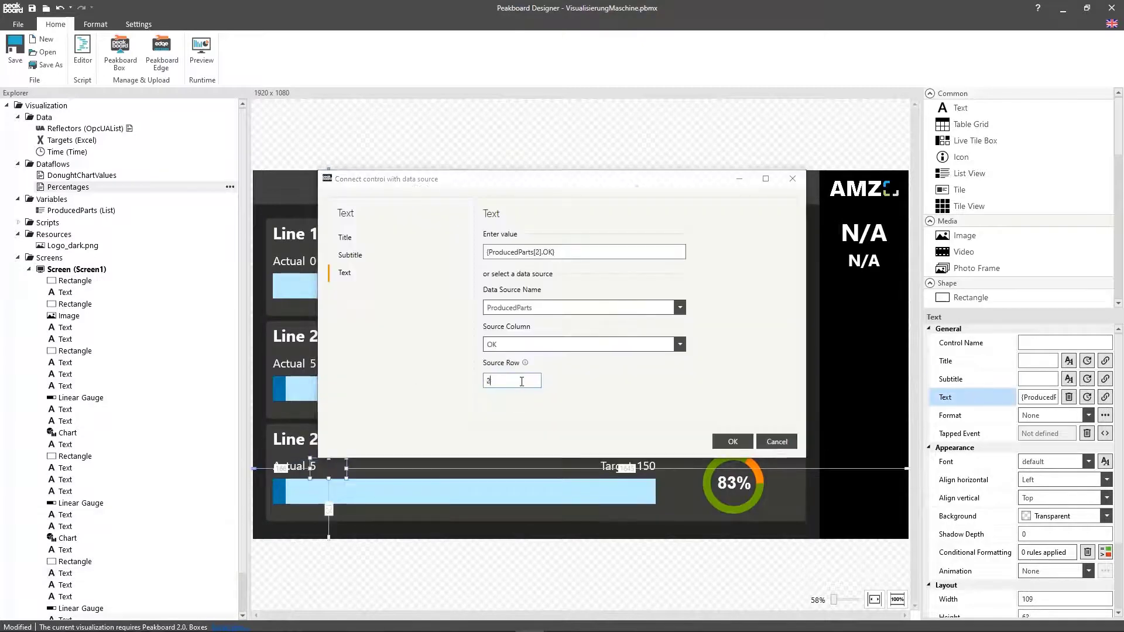
Link the Target values of the copied panels to their own source rows, using row 2 for the third panel
left_click(646, 261)
left_click(1106, 398)
left_click(646, 364)
left_click(1105, 397)
left_click(646, 467)
left_click(1106, 398)
type("2")
left_click(733, 442)
Link the value and maximum of the linear gauges in the second and third panels to their own lines' source rows
left_click(465, 389)
left_click(1105, 397)
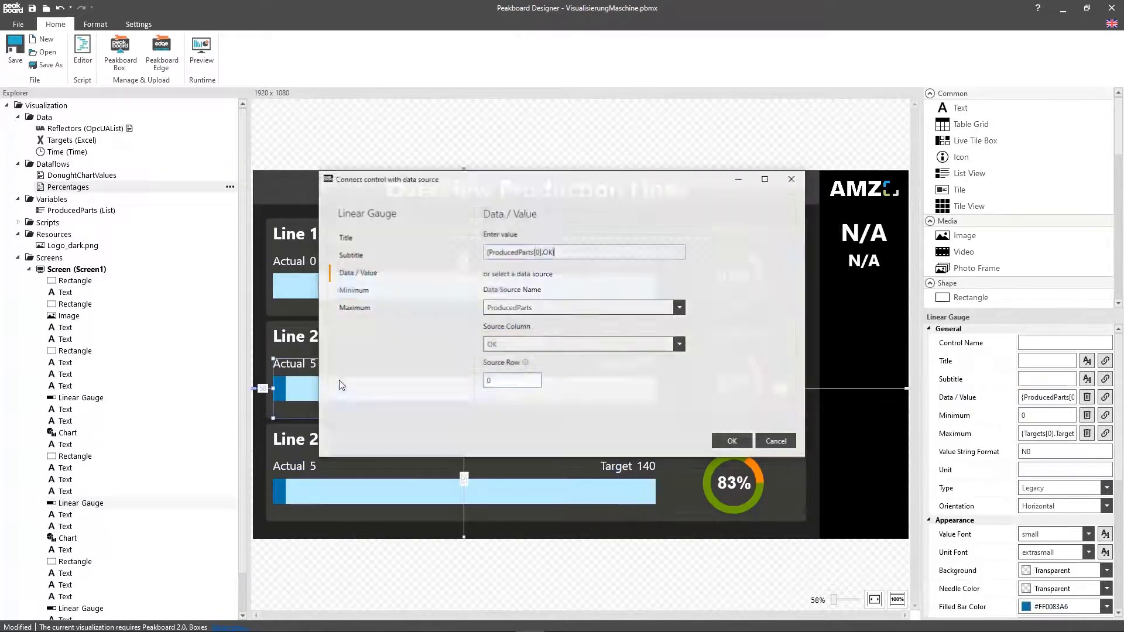
left_click(353, 308)
left_click(733, 442)
left_click(465, 492)
left_click(743, 397)
left_click(1106, 398)
Link the percentage texts and doughnut series of the copied panels to the data of their own lines
left_click(749, 484)
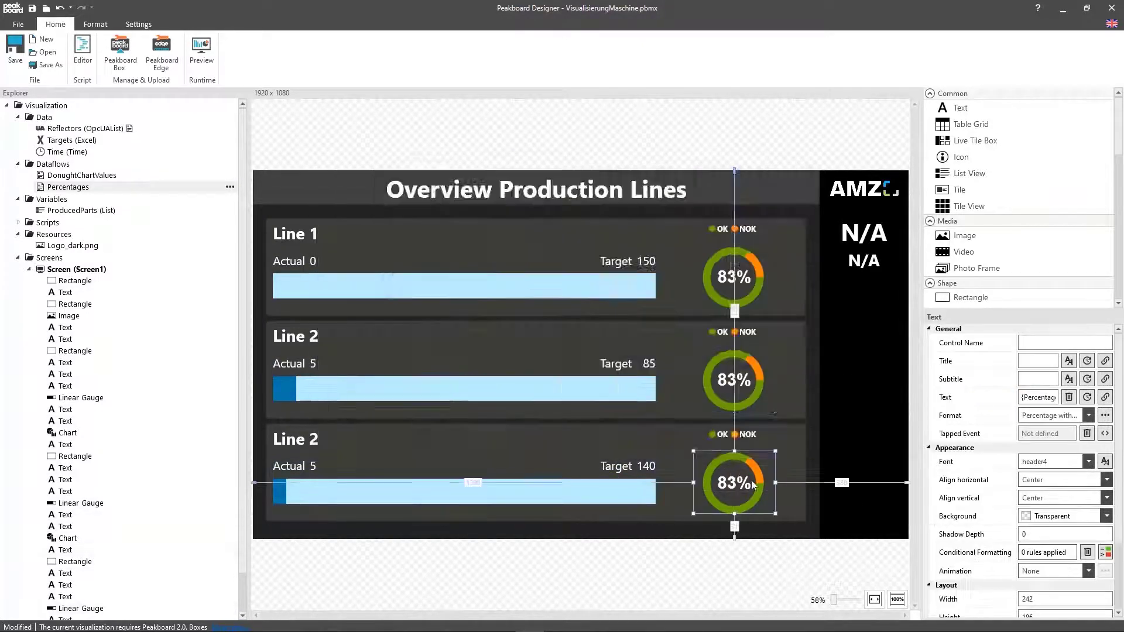
left_click(1105, 398)
left_click(1105, 398)
left_click(837, 500)
left_click(584, 240)
left_click(507, 249)
left_click(679, 292)
Add a conditional formatting rule to the Line 1 panel rectangle for PercentageOK in Percentages row 0 being less than 0.9
left_click(584, 304)
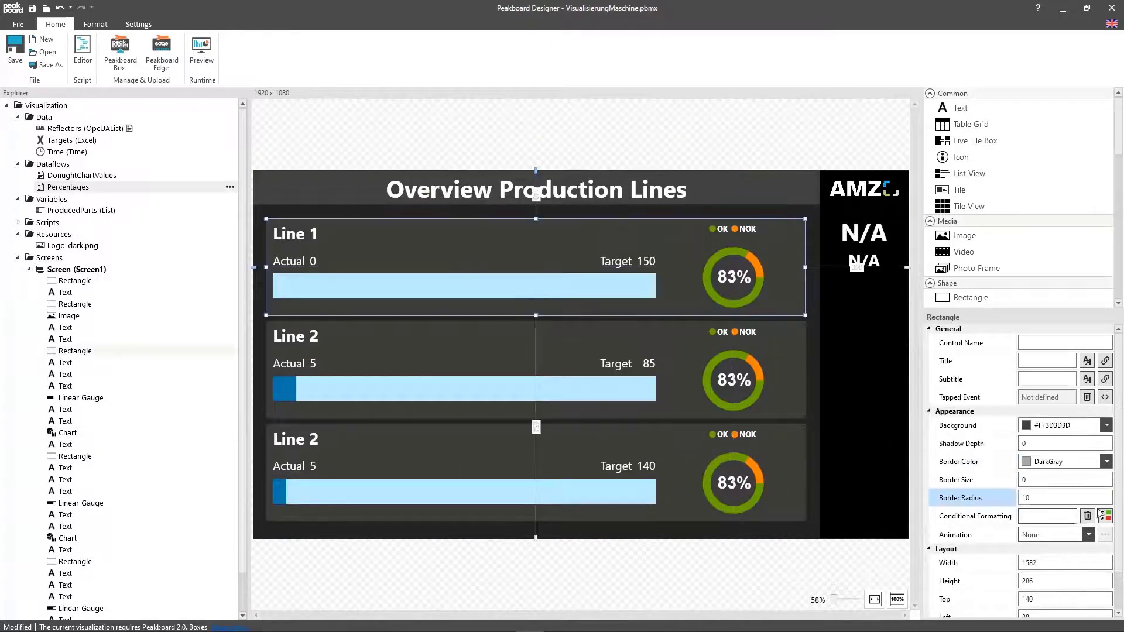
left_click(1105, 516)
left_click(620, 424)
left_click(432, 233)
left_click(504, 226)
left_click(432, 261)
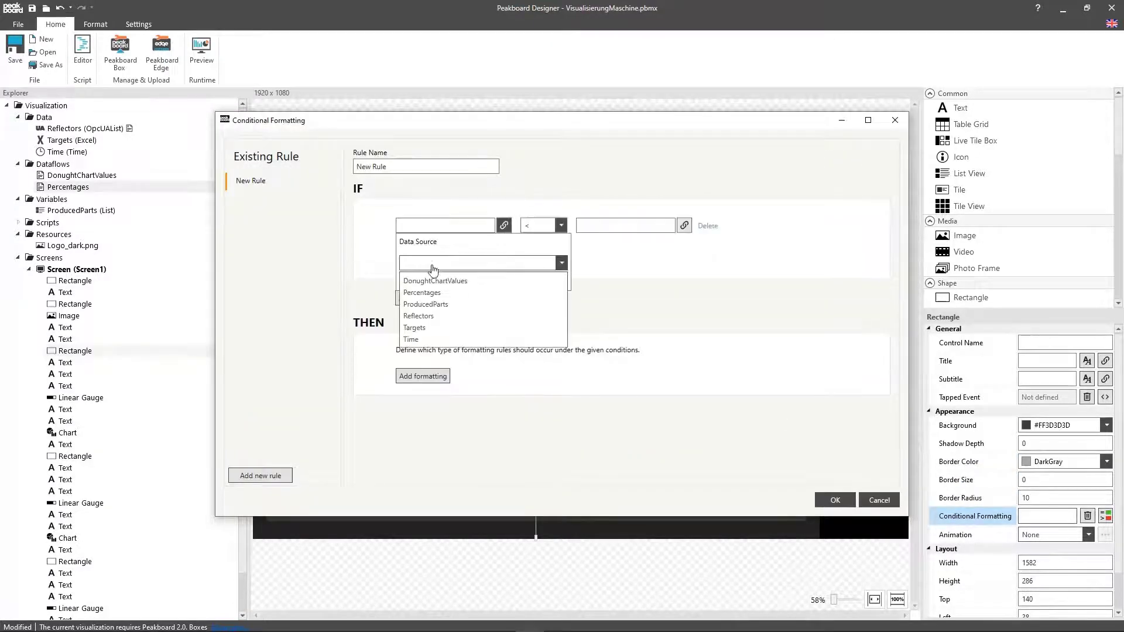
left_click(431, 287)
left_click(492, 304)
left_click(492, 316)
left_click(547, 227)
left_click(528, 243)
left_click(596, 225)
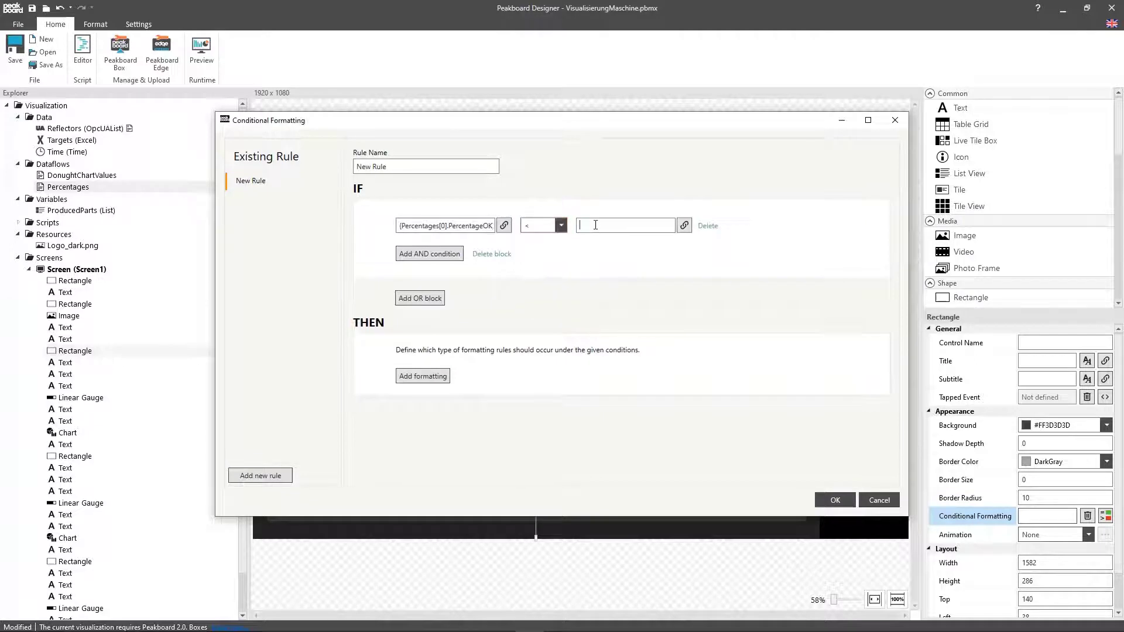
Make the rule change the rectangle's background to red and apply it
left_click(436, 376)
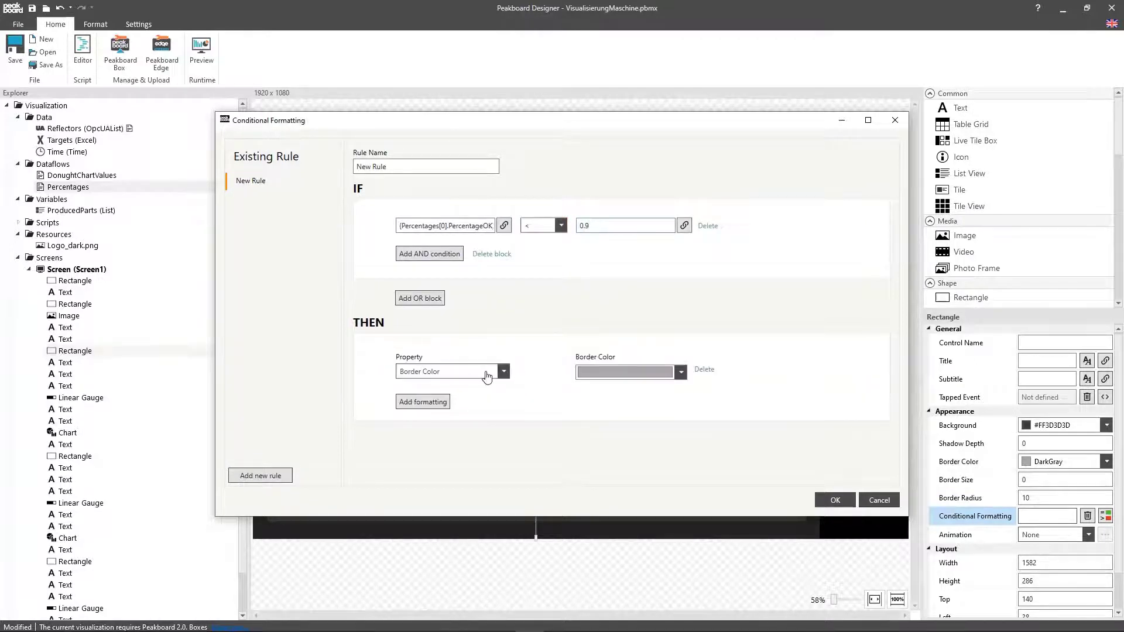
left_click(452, 372)
left_click(422, 448)
left_click(626, 372)
left_click(628, 519)
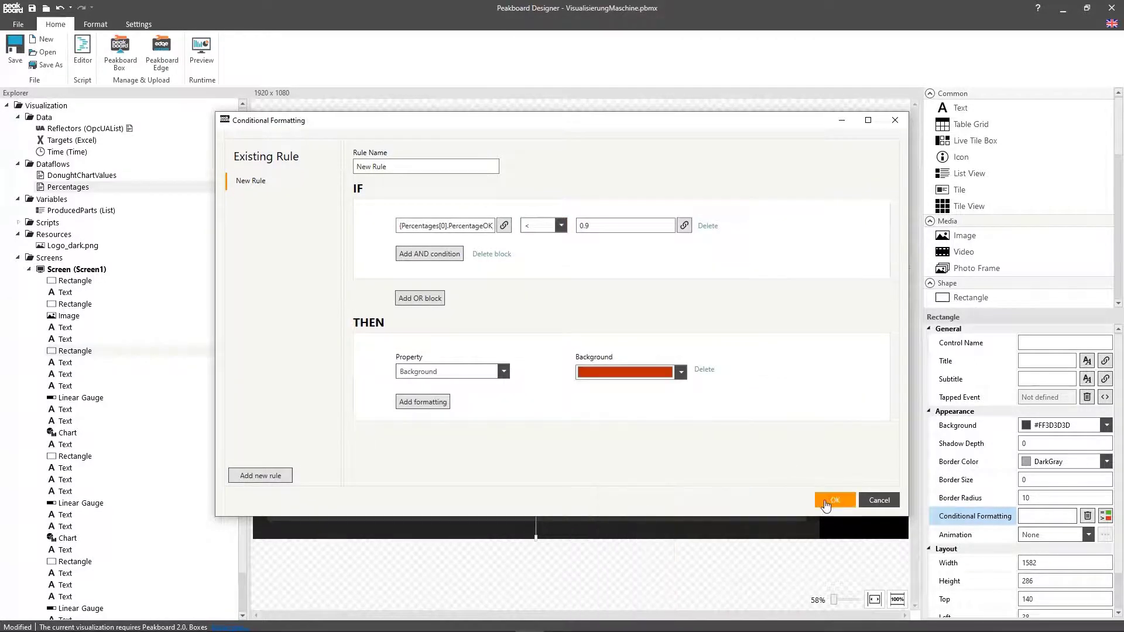
left_click(826, 505)
Copy the conditional formatting rule to the second and third panel rectangles, using Percentages source row 2 for the third
right_click(523, 227)
left_click(602, 354)
right_click(527, 339)
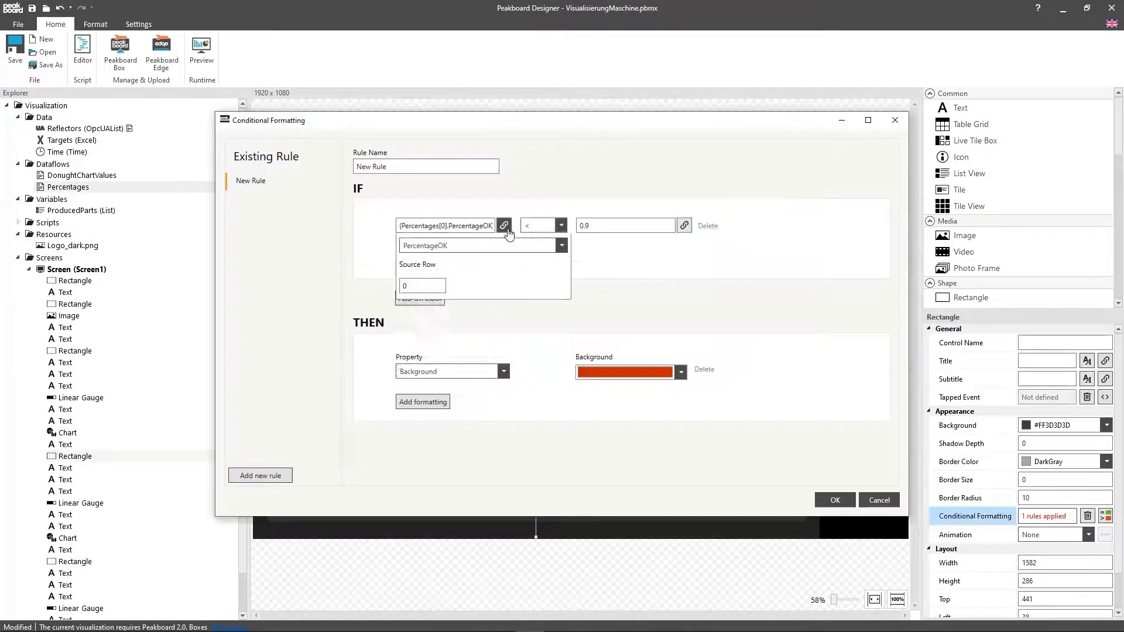
left_click(536, 226)
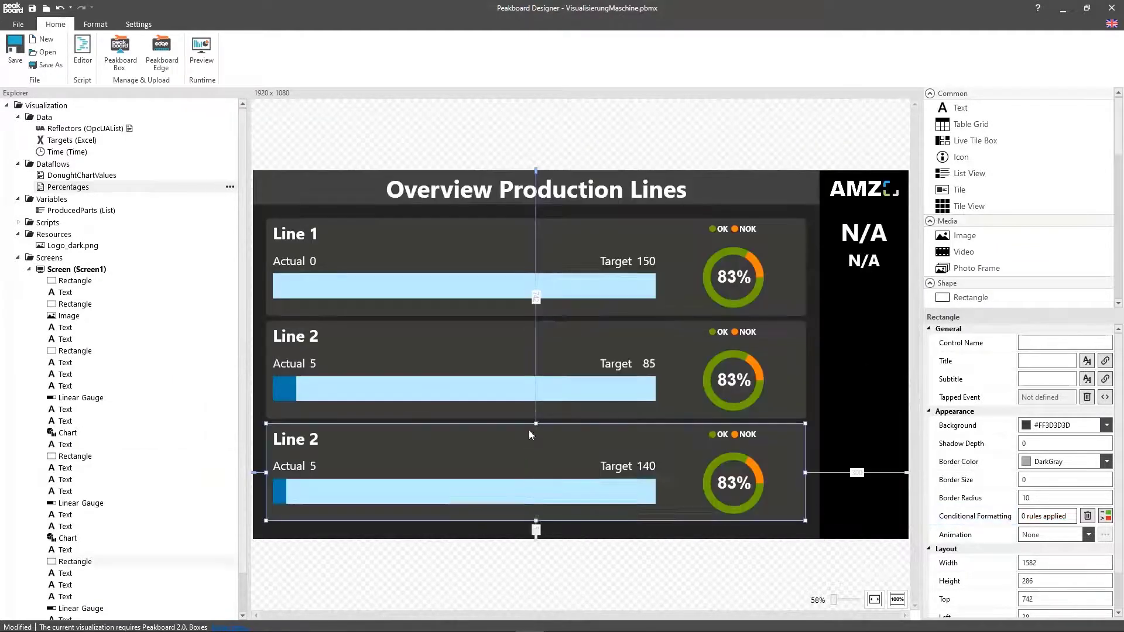
right_click(529, 429)
left_click(580, 571)
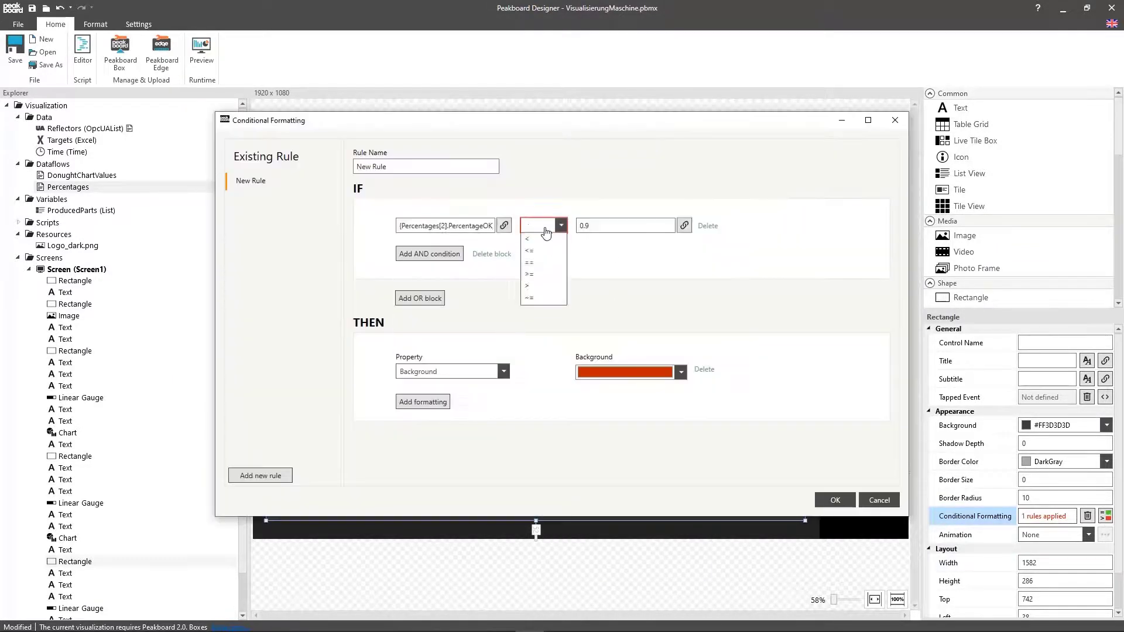